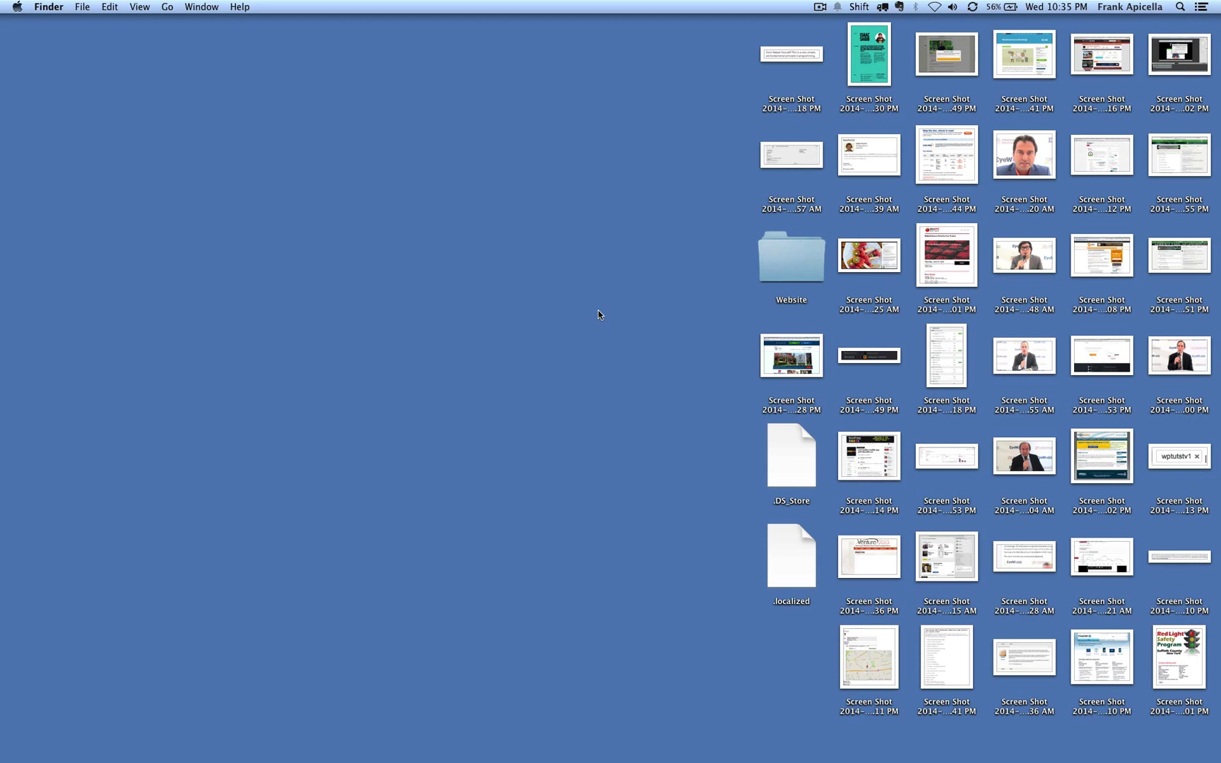
Toggle Show Desktop with F11 repeatedly, restoring and hiding all windows
{"action": "key", "text": "F11"}
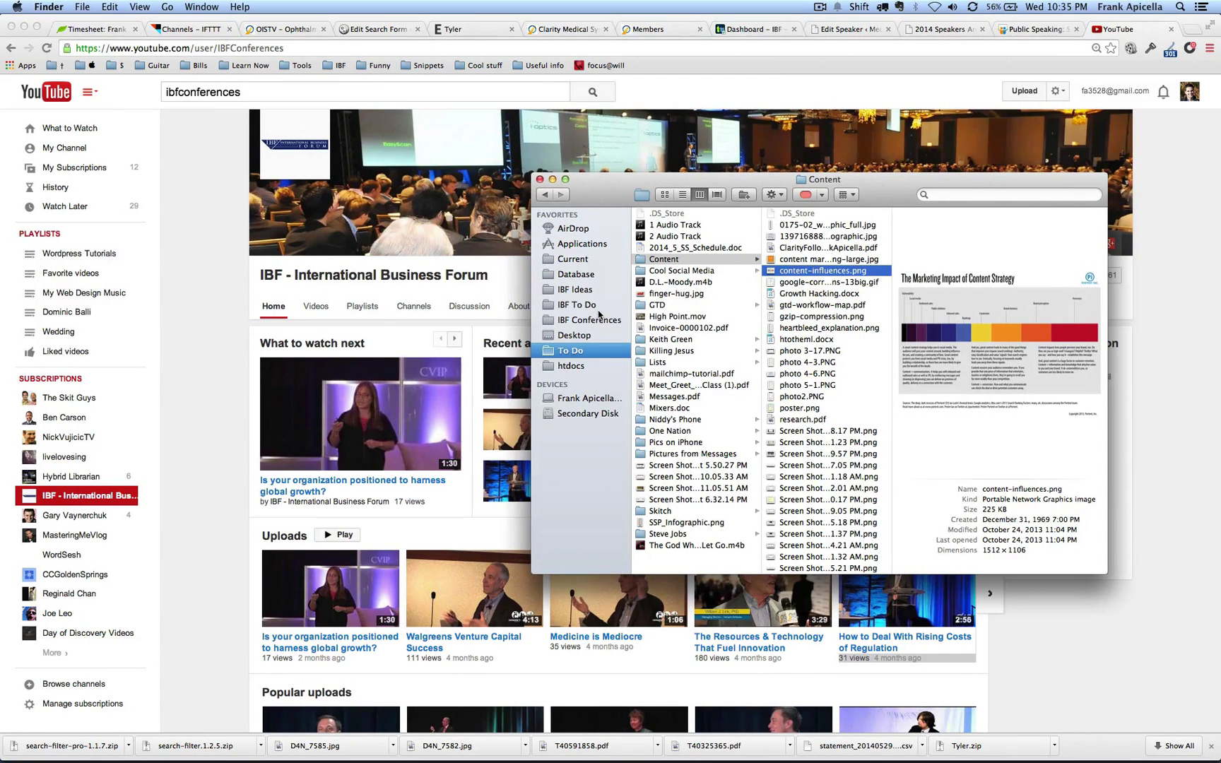
{"action": "key", "text": "F11"}
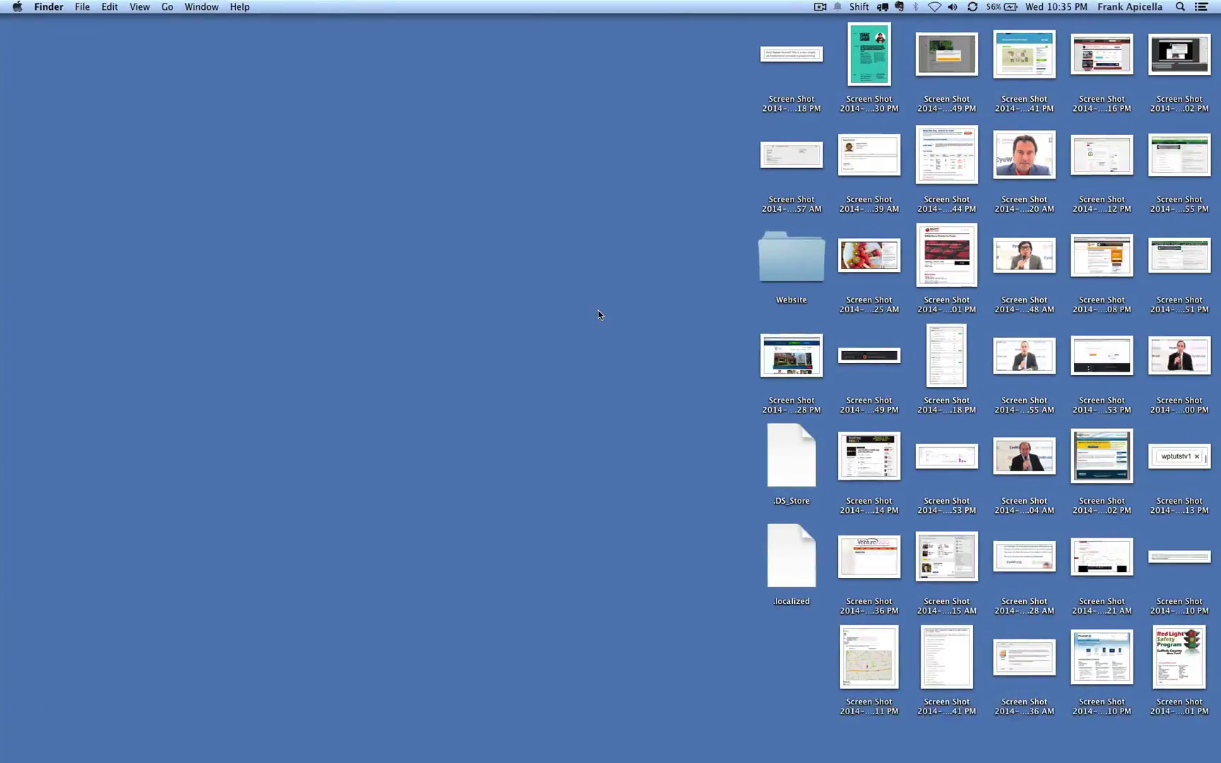
{"action": "key", "text": "F11"}
{"action": "key", "text": "F11"}
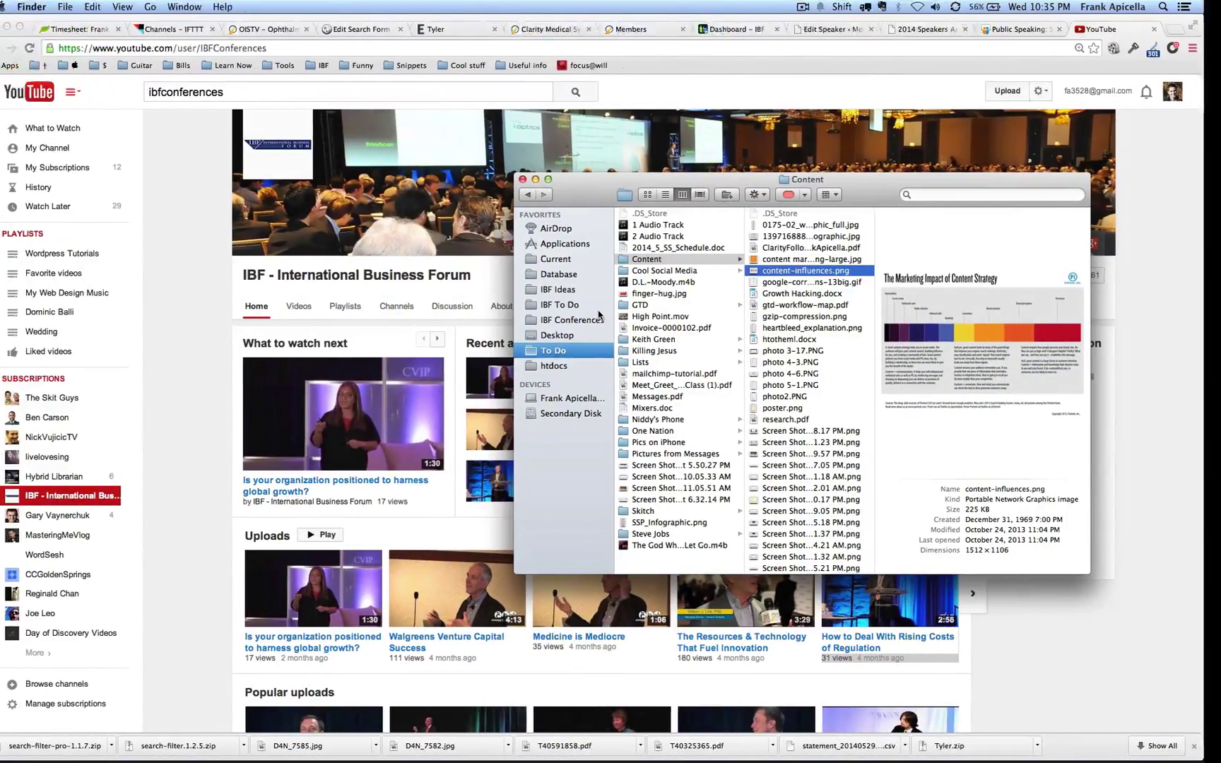
{"action": "key", "text": "F11"}
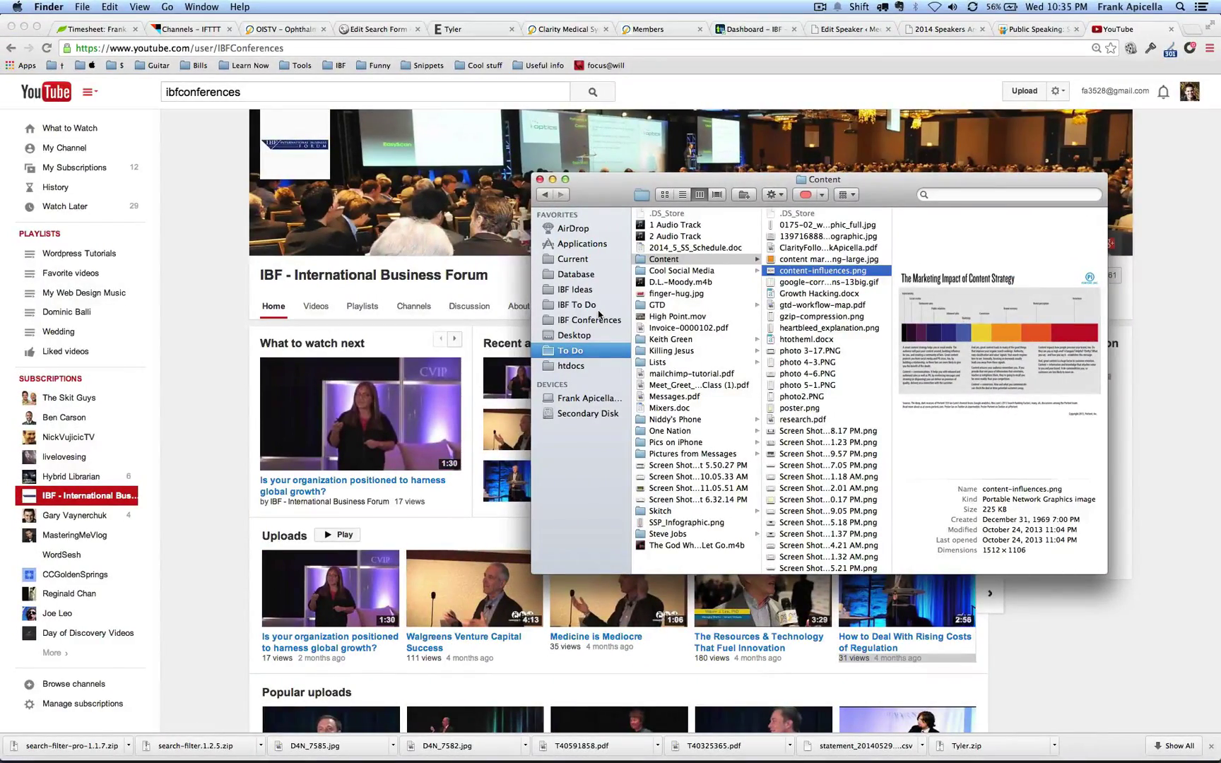
Open Mission Control with Ctrl+Up, add Desktop 2 and move Evernote onto it
{"action": "key", "text": "ctrl+Up"}
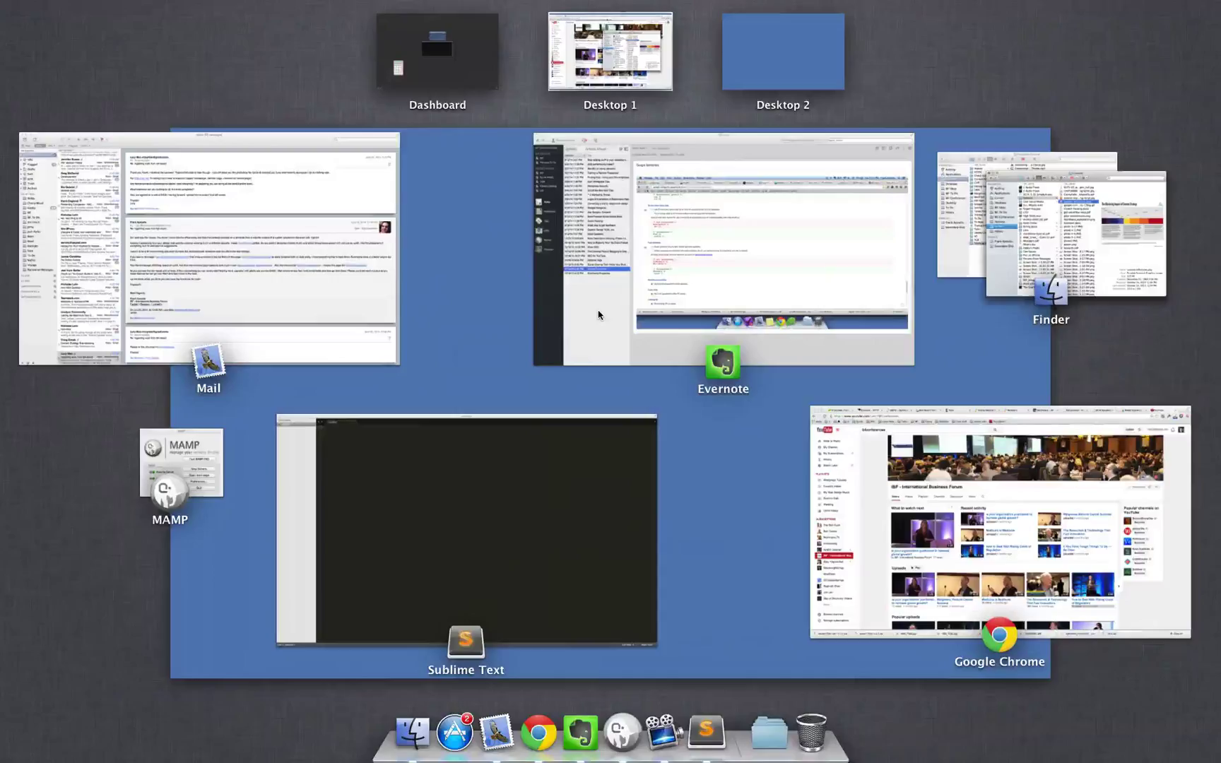
{"action": "key", "text": "ctrl+Up"}
{"action": "key", "text": "ctrl+Up"}
{"action": "key", "text": "ctrl+Up"}
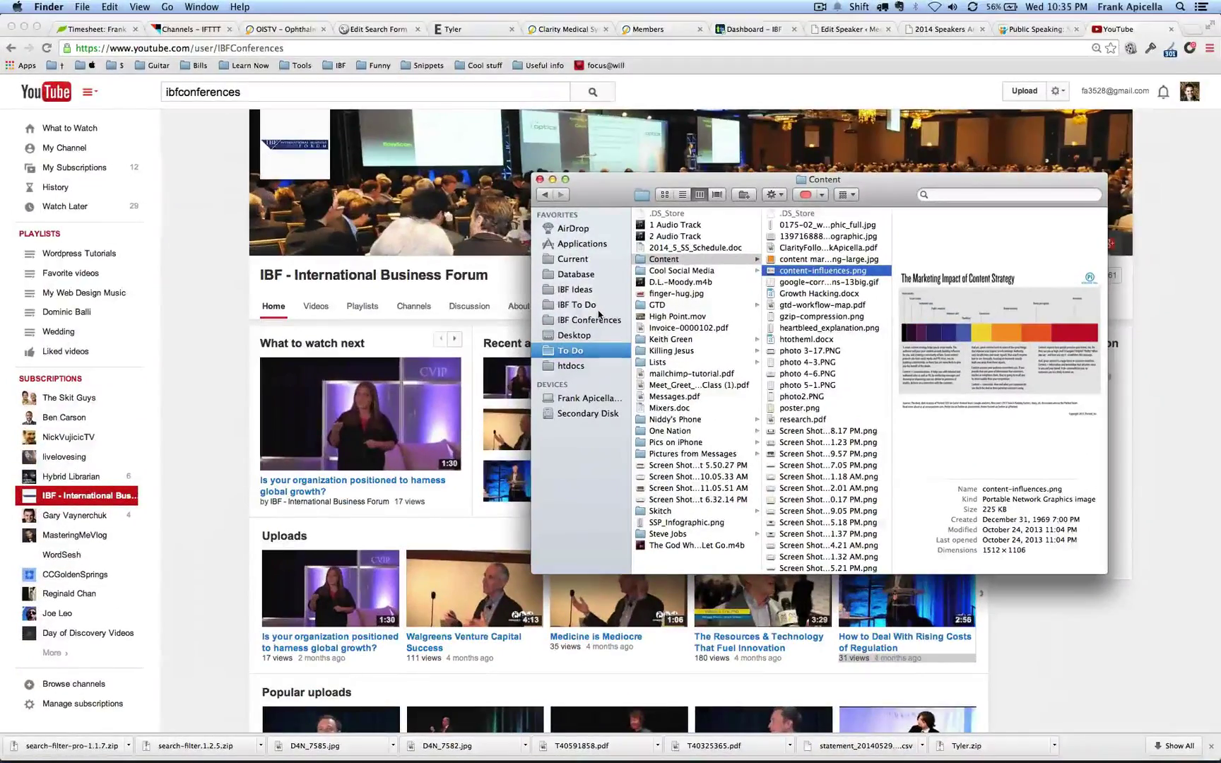
{"action": "key", "text": "ctrl+Up"}
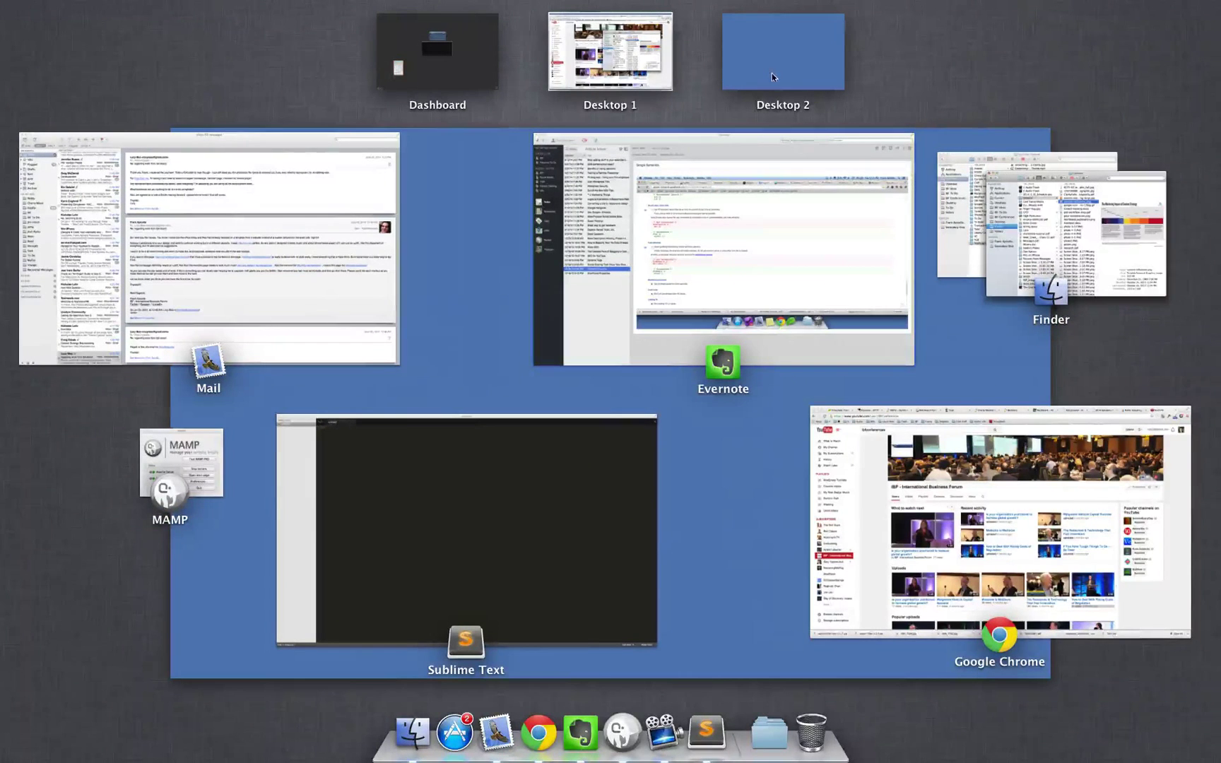
{"action": "mouse_move", "coordinate": [790, 61]}
{"action": "mouse_move", "coordinate": [1021, 61]}
{"action": "left_click_drag", "start_coordinate": [732, 222], "coordinate": [777, 67]}
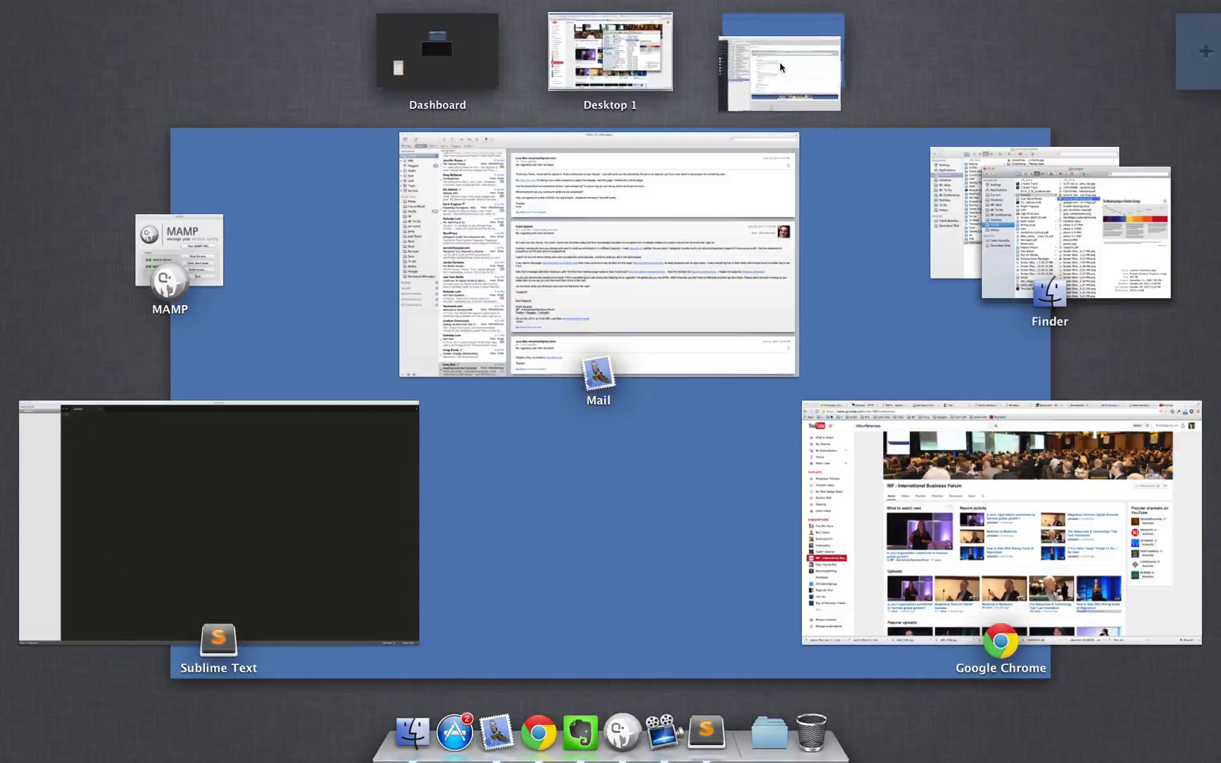
Go to Desktop 2 and switch between desktops with Ctrl+Left and Ctrl+Right
{"action": "left_click", "coordinate": [755, 56]}
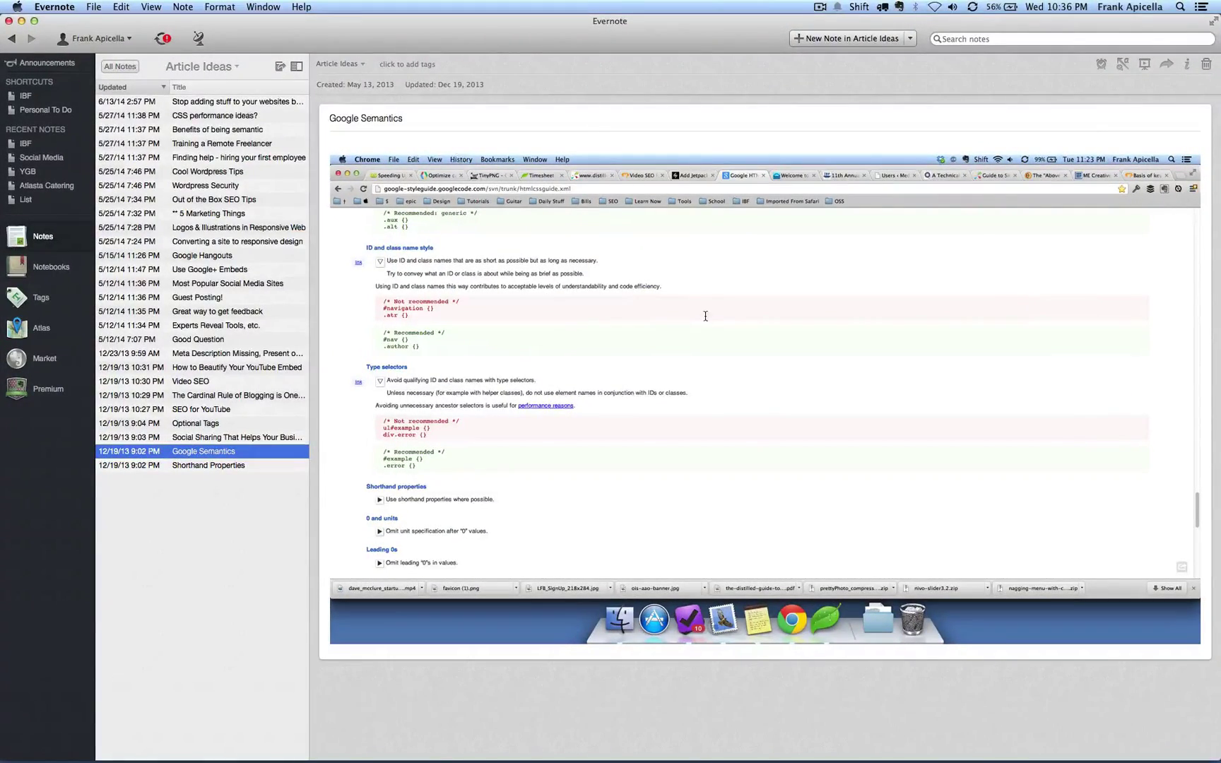
{"action": "key", "text": "ctrl+Left"}
{"action": "key", "text": "ctrl+Right"}
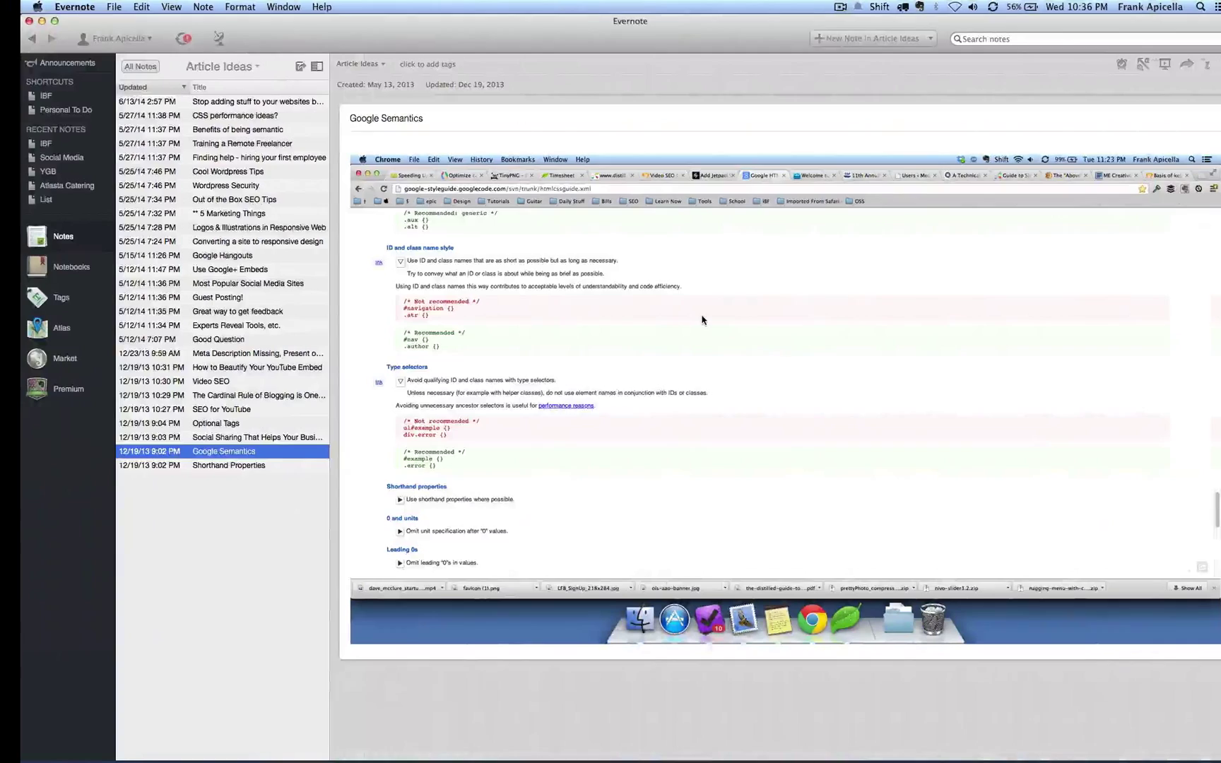
Move Evernote back to Desktop 1, remove Desktop 2, and return to Evernote
{"action": "key", "text": "ctrl+Up"}
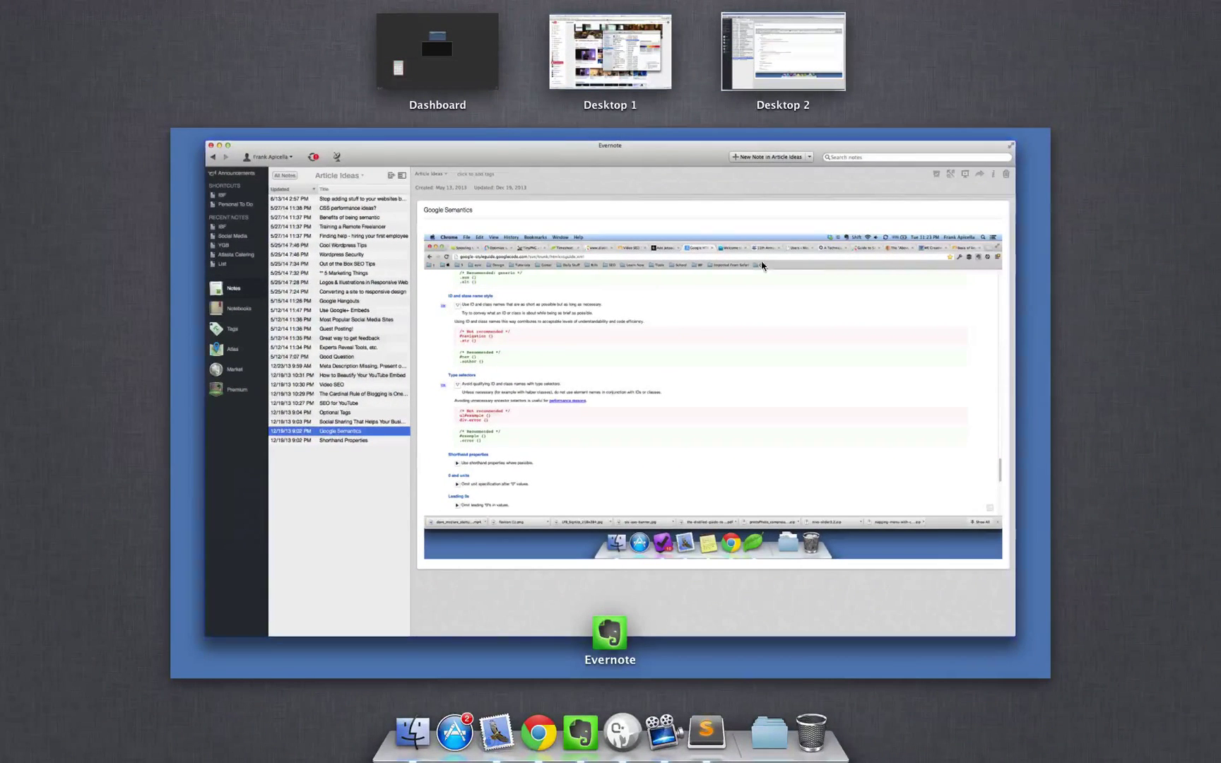
{"action": "left_click_drag", "start_coordinate": [675, 279], "coordinate": [633, 49]}
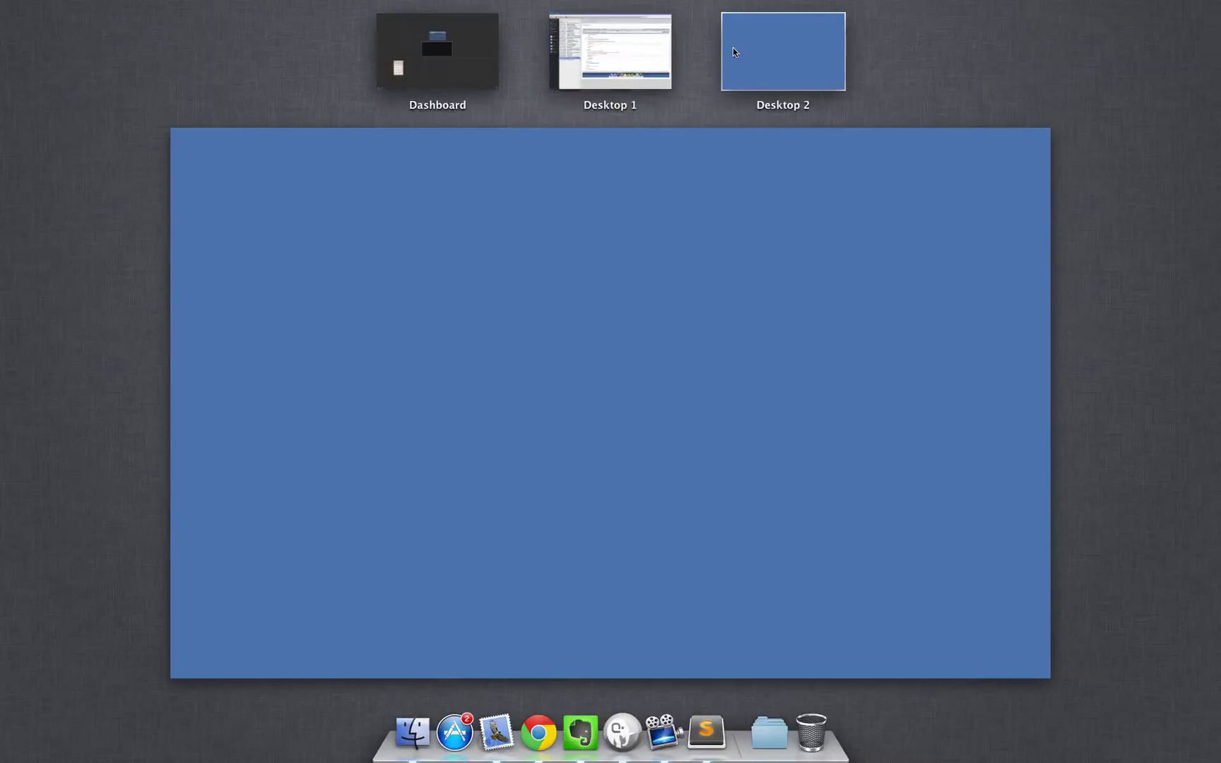
{"action": "mouse_move", "coordinate": [770, 47]}
{"action": "left_click", "coordinate": [722, 12]}
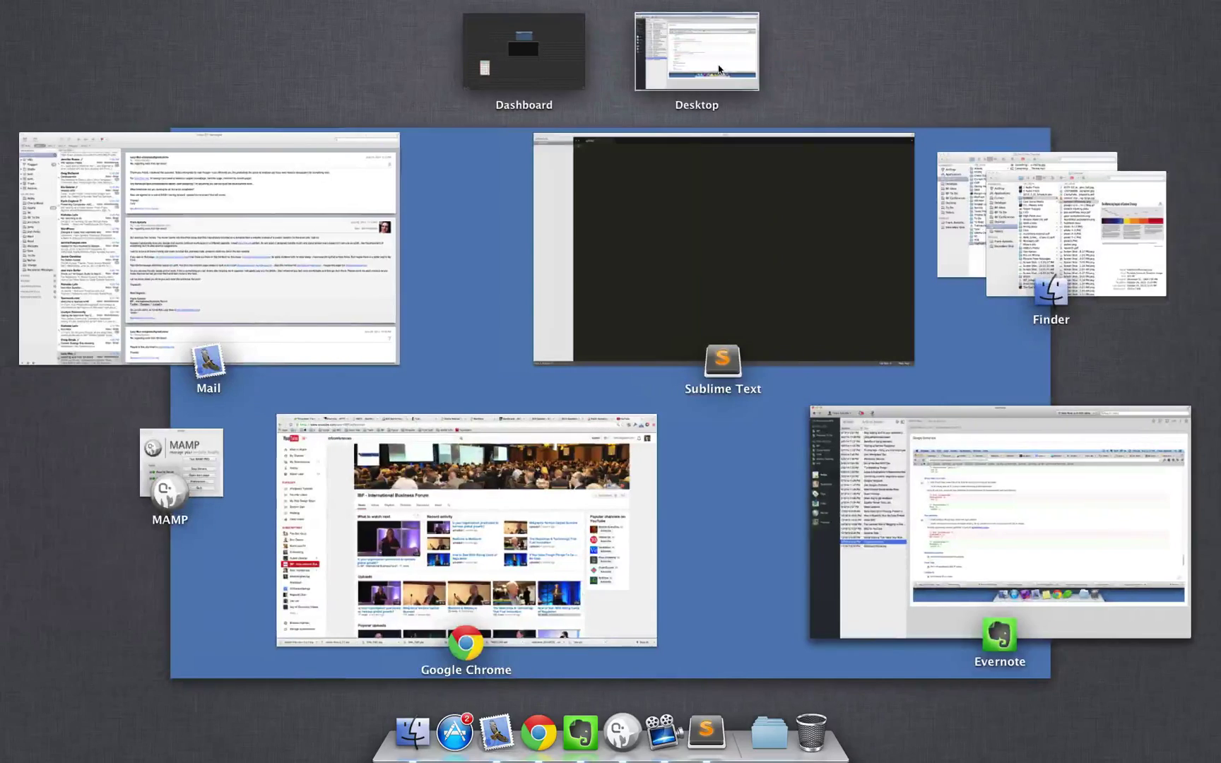
{"action": "left_click", "coordinate": [719, 68]}
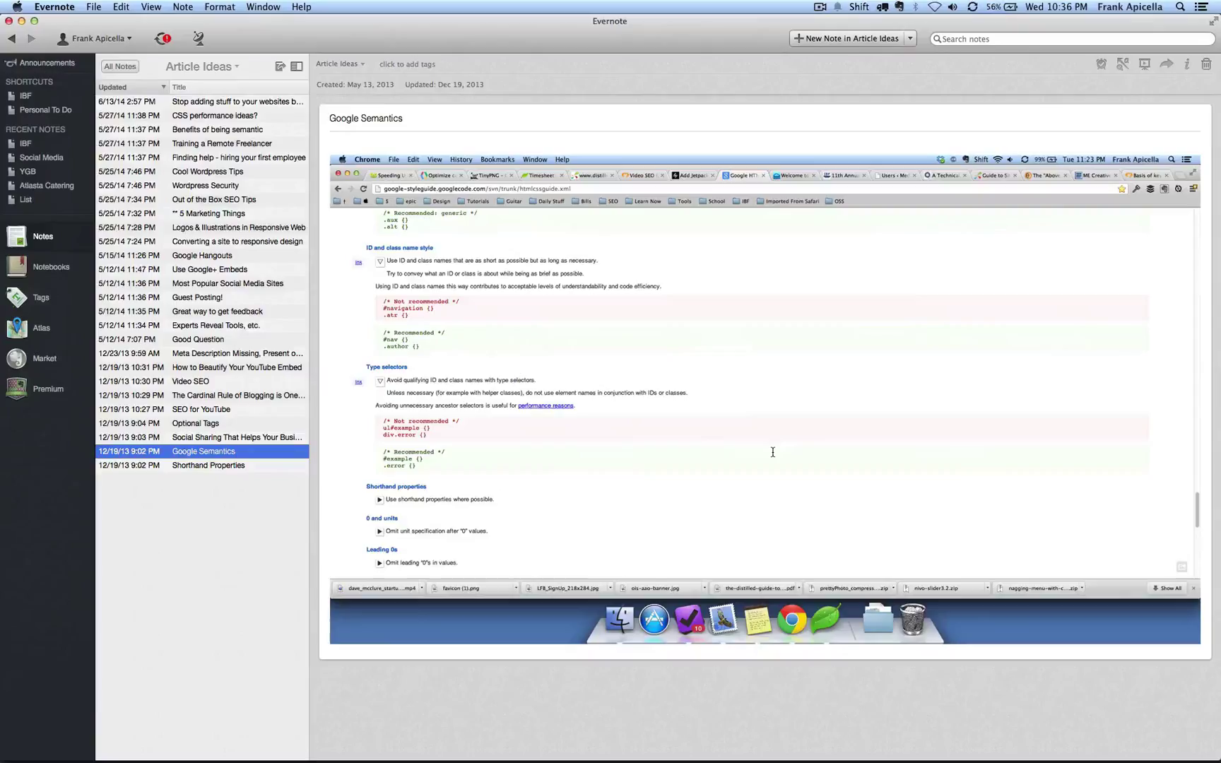
Cycle the app switcher forward with Cmd+Tab and back with Shift+Cmd+Tab, then choose Google Chrome
{"action": "key", "text": "super"}
{"action": "key", "text": "super+Tab"}
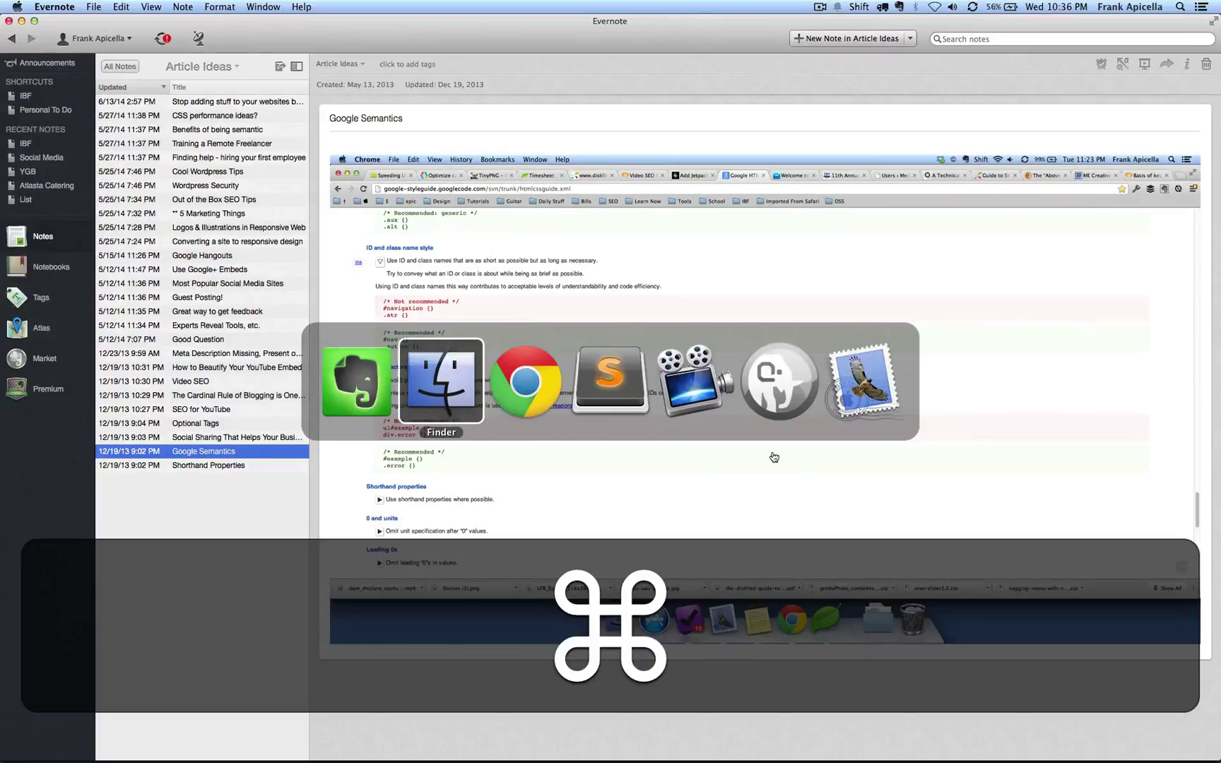
{"action": "key", "text": "super+Tab"}
{"action": "key", "text": "super+Tab"}
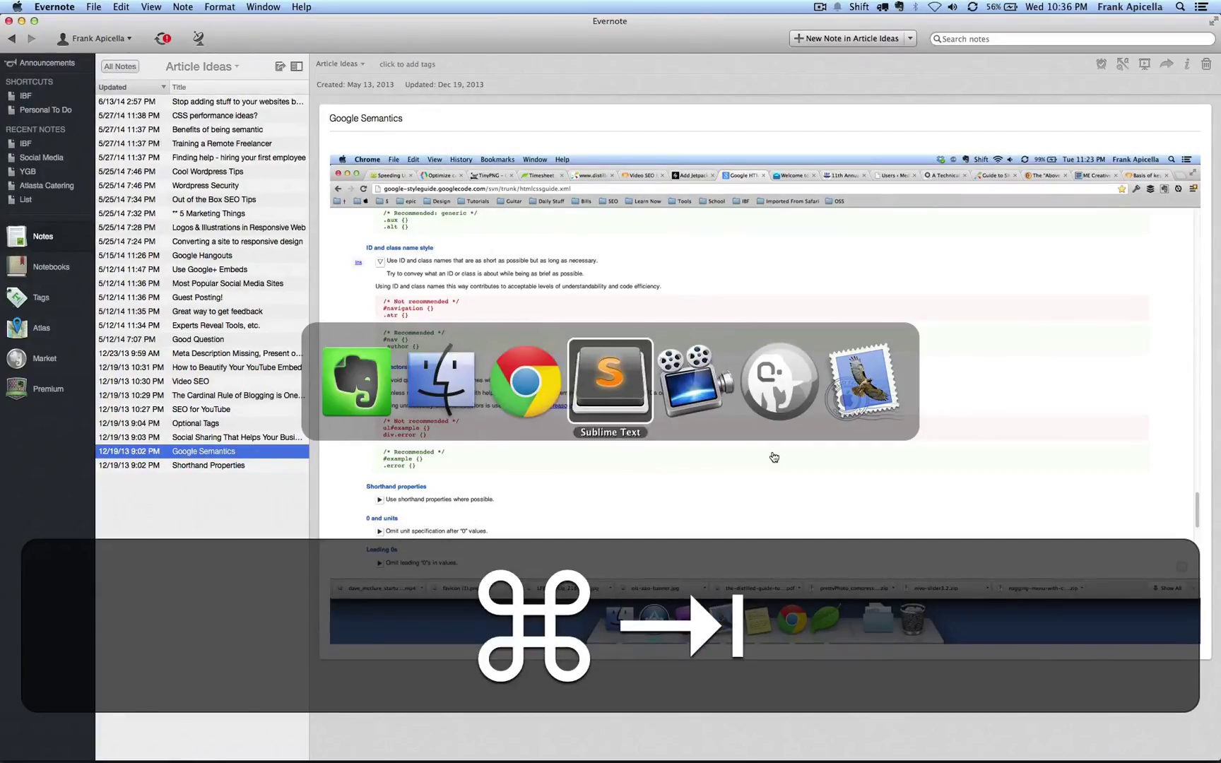
{"action": "key", "text": "super+Tab"}
{"action": "key", "text": "super+Tab"}
{"action": "key", "text": "super+Tab"}
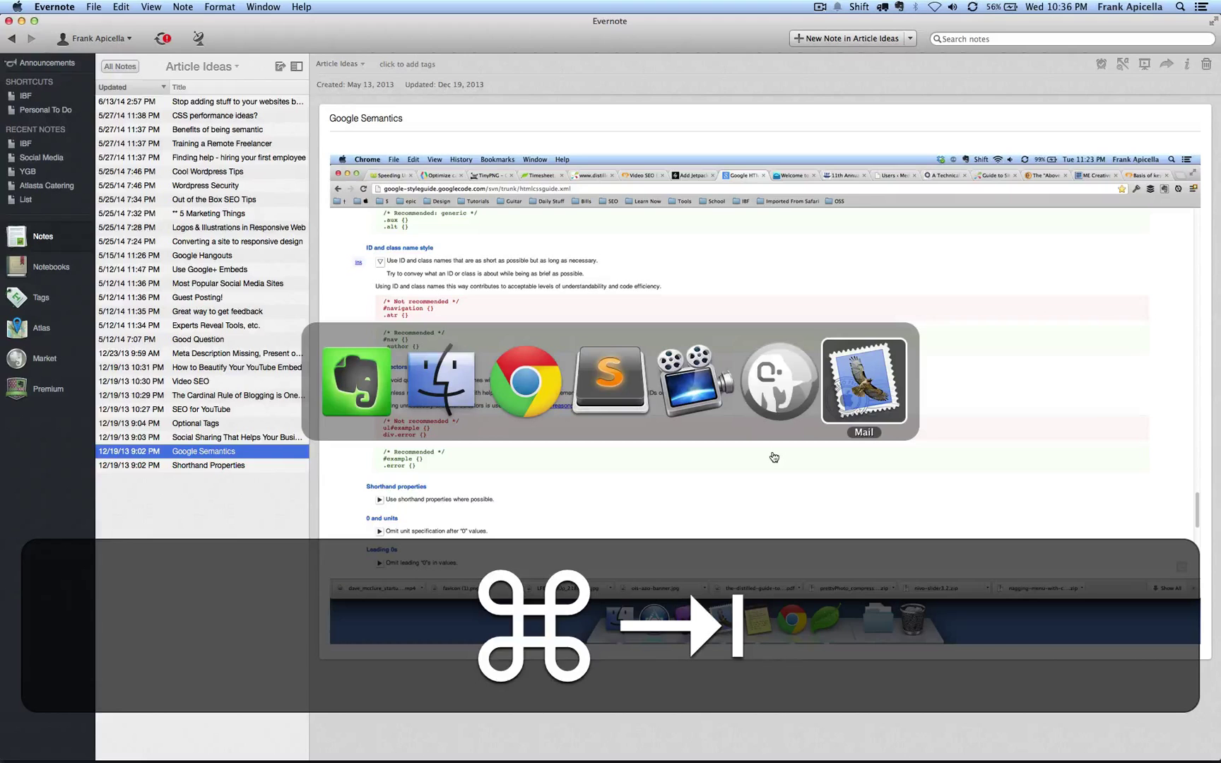
{"action": "key", "text": "super+Tab"}
{"action": "key", "text": "super+Tab"}
{"action": "key", "text": "super+Tab"}
{"action": "key", "text": "super+Tab"}
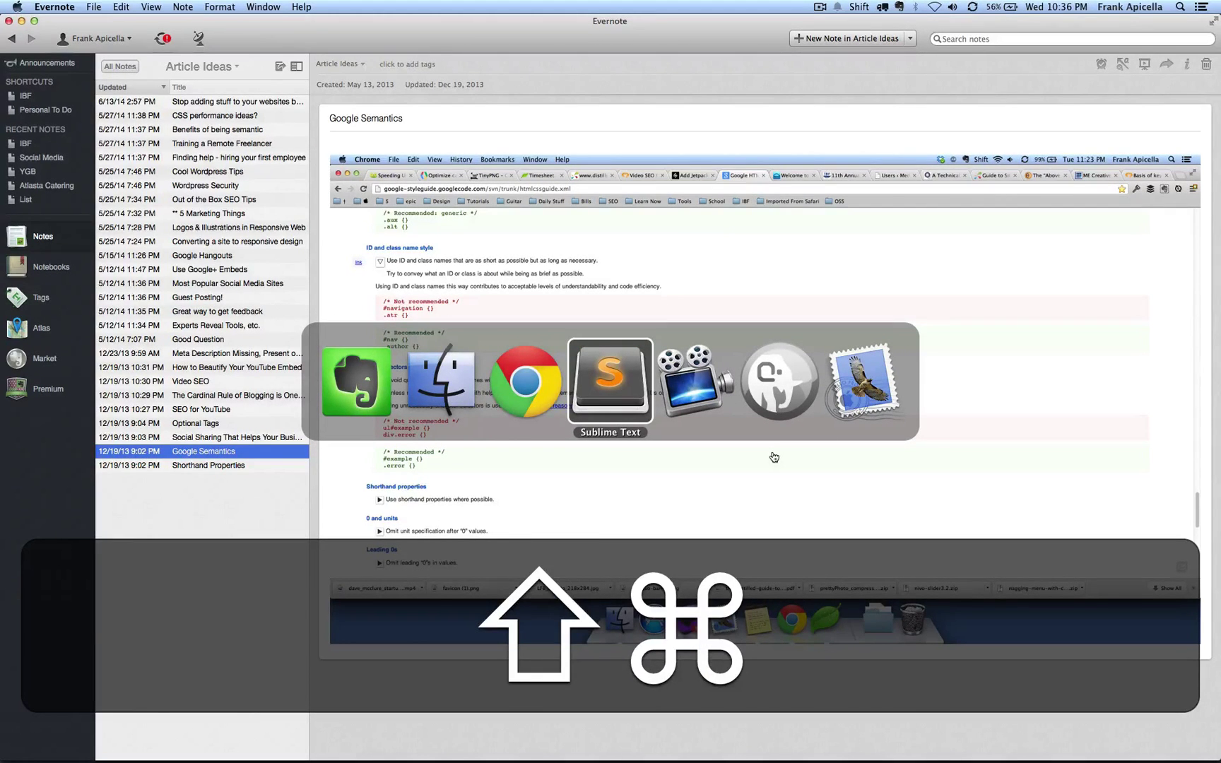
{"action": "key", "text": "shift+super+Tab"}
{"action": "key", "text": "shift+super+Tab"}
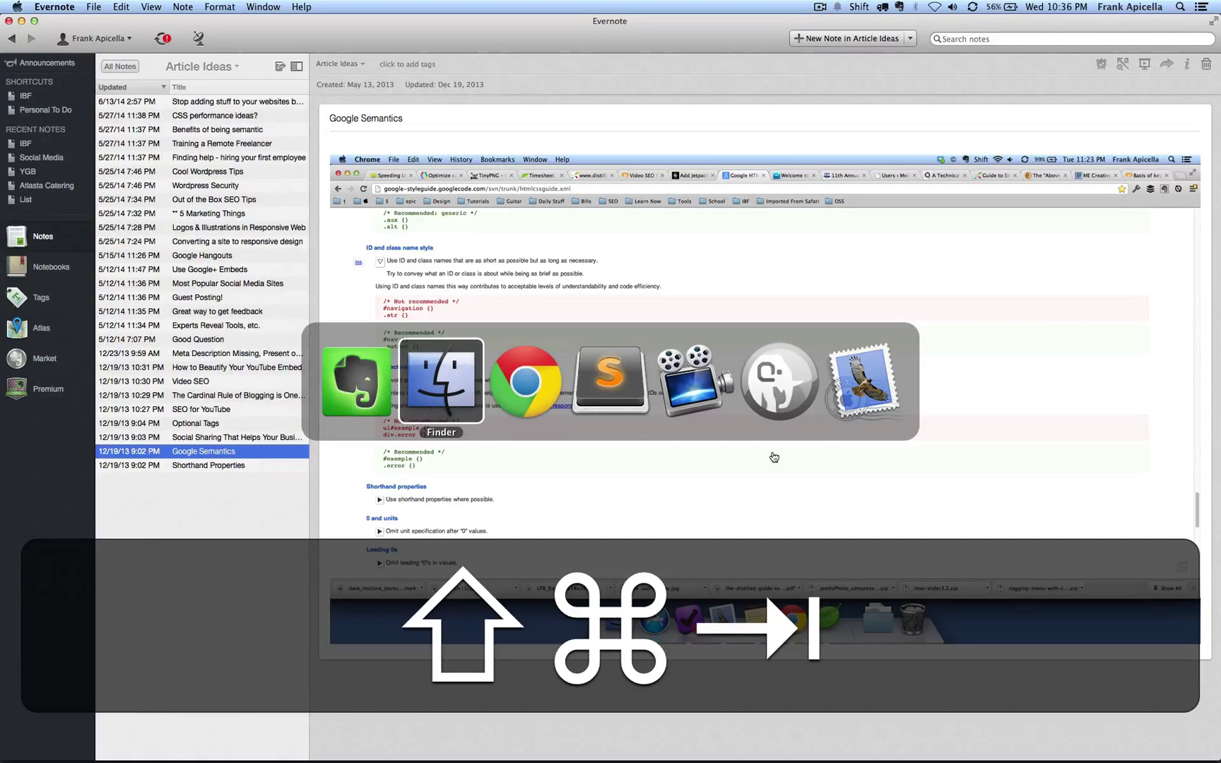
{"action": "key", "text": "shift+super+Tab"}
{"action": "key", "text": "shift+super+Tab"}
{"action": "key", "text": "shift+super+Tab"}
{"action": "key", "text": "shift+super+Tab"}
{"action": "key", "text": "shift+super+Tab"}
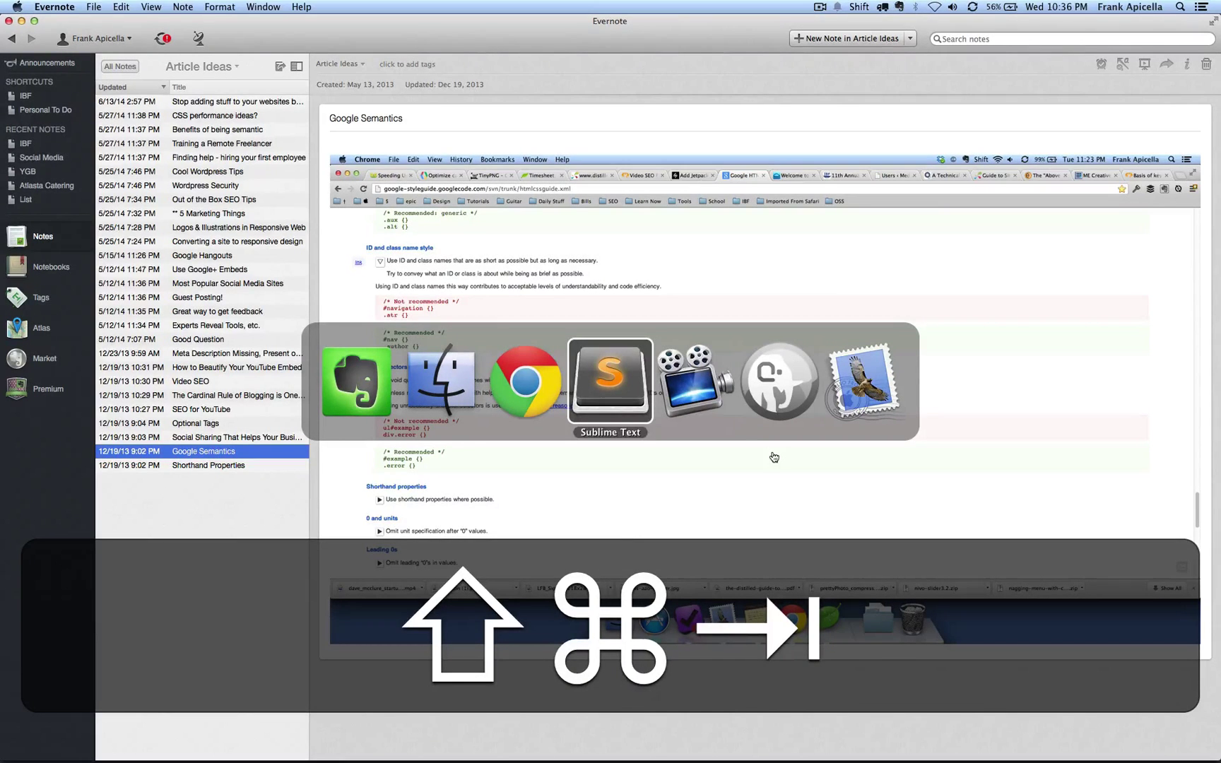
{"action": "key", "text": "shift+super+Tab"}
{"action": "key", "text": "shift+super+Tab"}
{"action": "key", "text": "shift+super+Tab"}
{"action": "key", "text": "shift+super+Tab"}
{"action": "key", "text": "shift+super+Tab"}
{"action": "key", "text": "shift+super+Tab"}
{"action": "key", "text": "shift+super+Tab"}
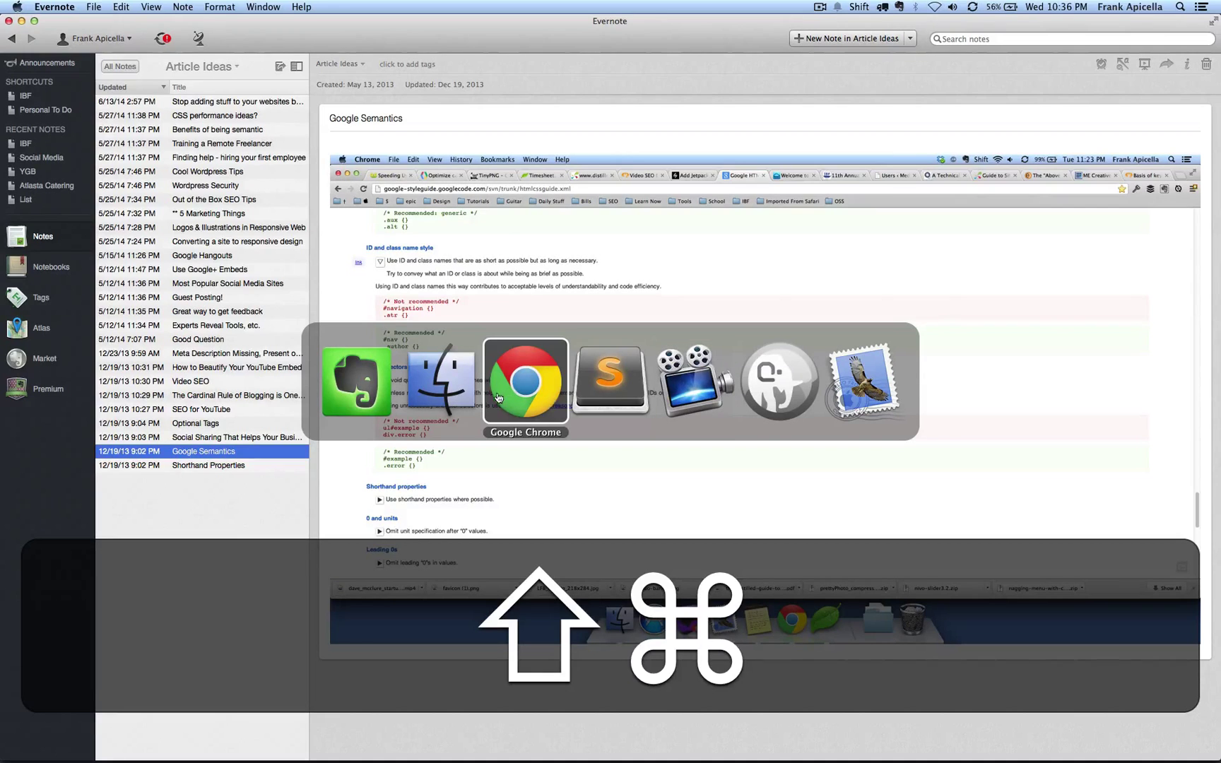
{"action": "left_click", "coordinate": [521, 397]}
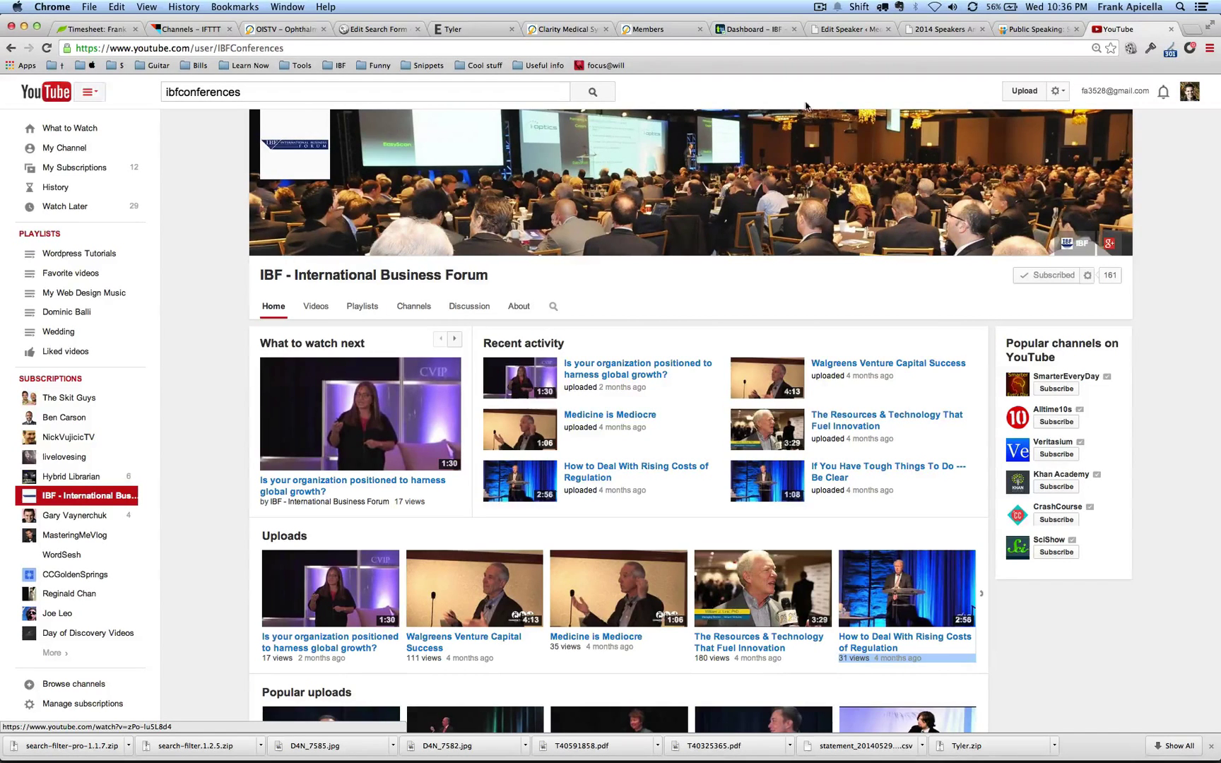
Make the Teamwork dashboard window fill the screen with ⌥⌘F, then snap it right with ⌥⌘→
{"action": "left_click", "coordinate": [858, 6]}
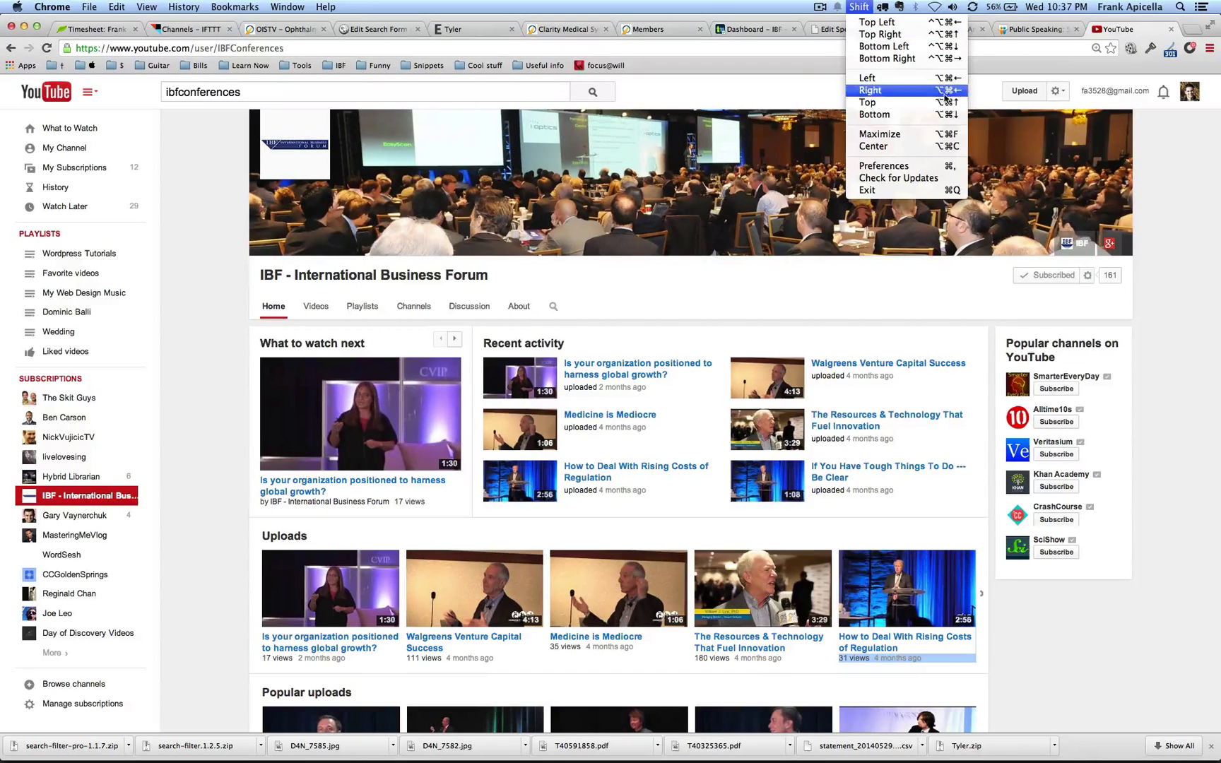
{"action": "left_click", "coordinate": [887, 277]}
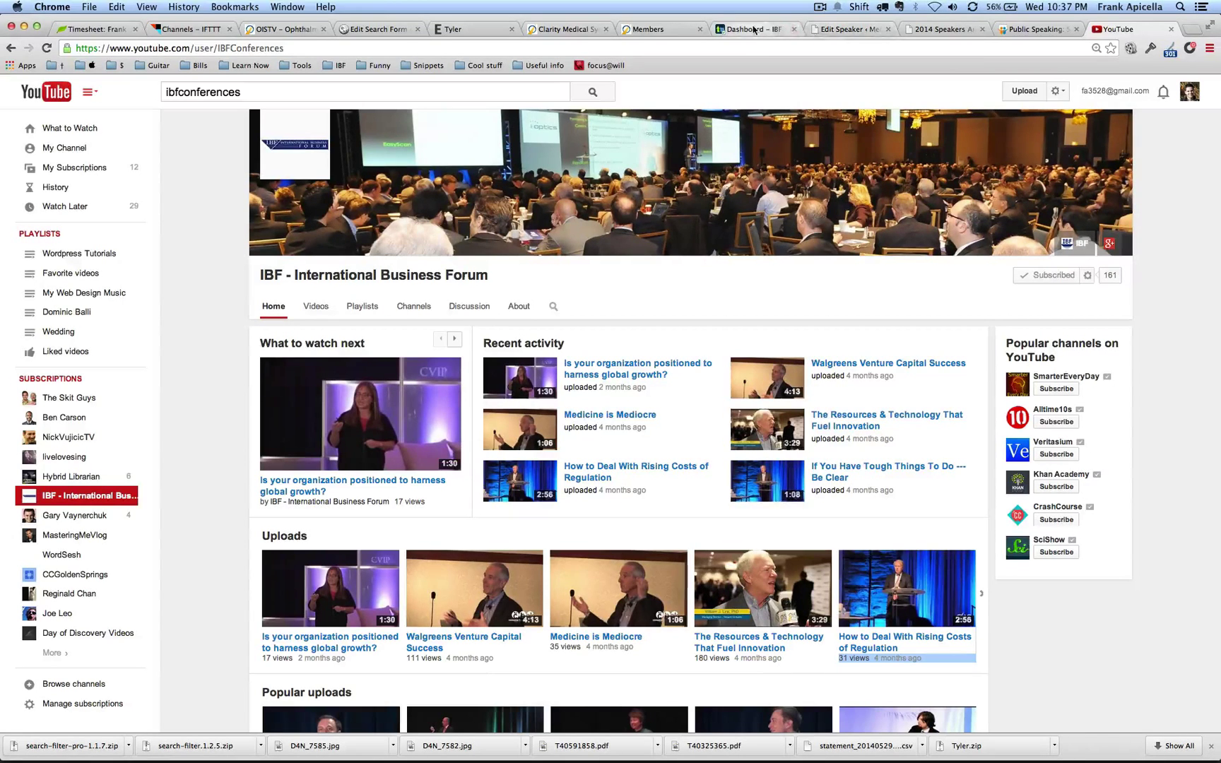
{"action": "key", "text": "alt+super+f"}
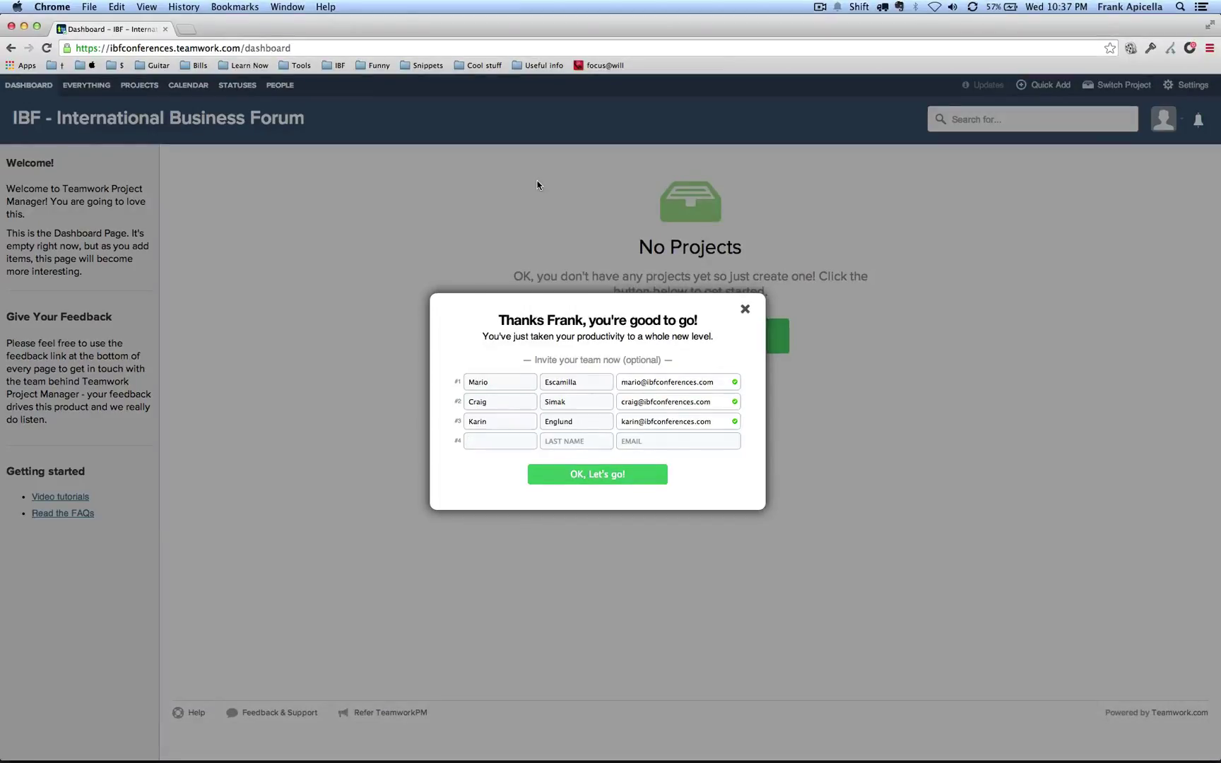
{"action": "key", "text": "super"}
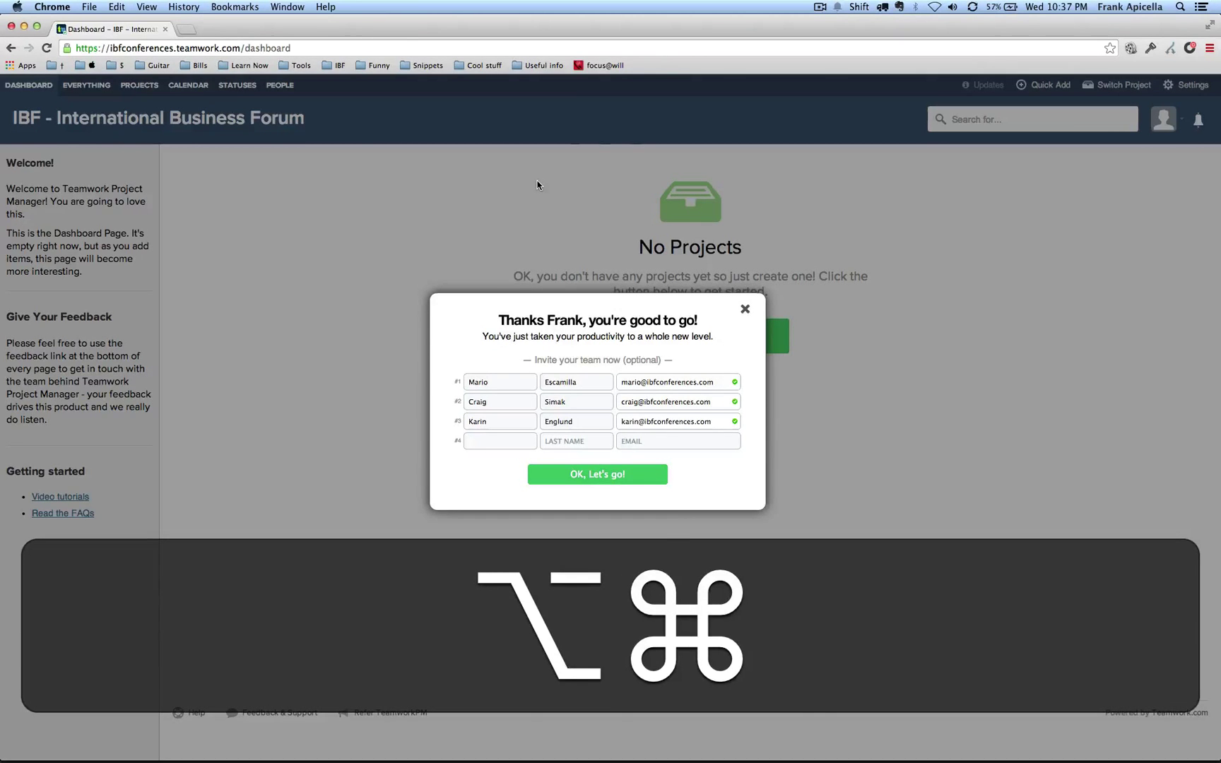
{"action": "key", "text": "alt+super+Right"}
Snap the YouTube window to the left half and pull the SlideShare tab into its own window
{"action": "left_click", "coordinate": [490, 281]}
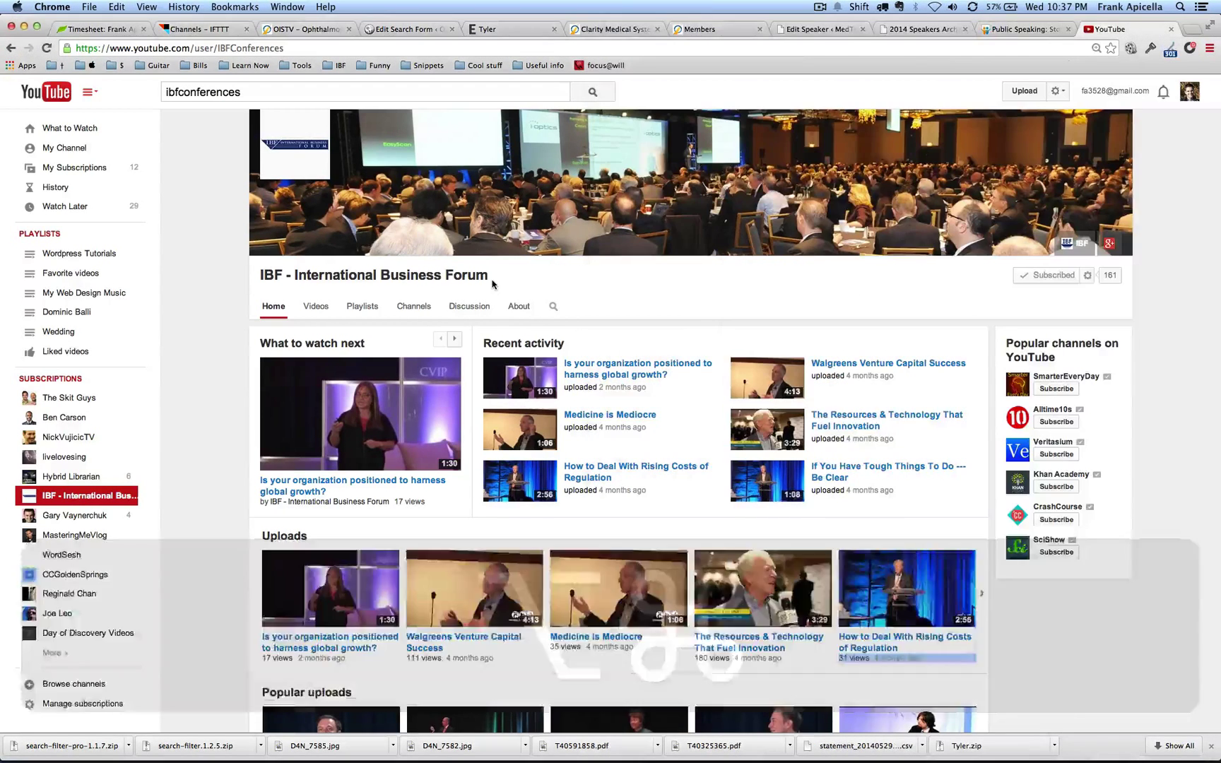
{"action": "key", "text": "alt+super+Left"}
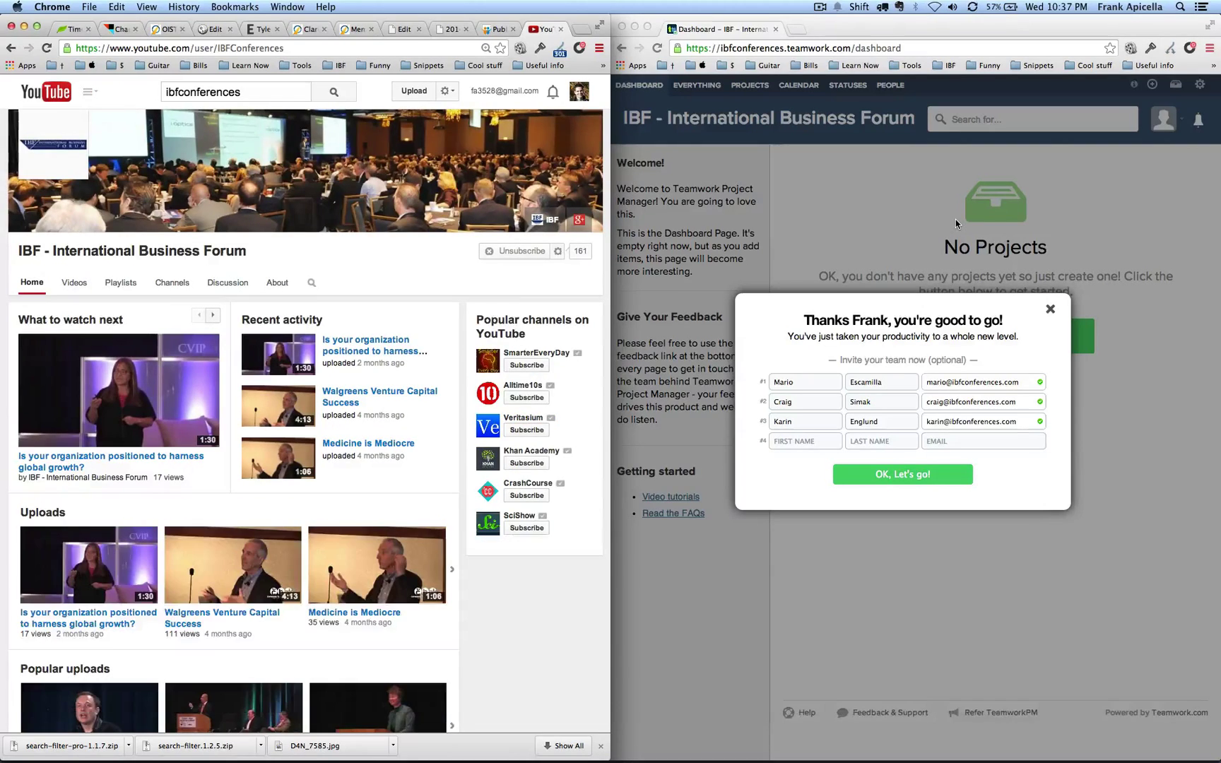
{"action": "left_click_drag", "start_coordinate": [490, 29], "coordinate": [169, 236]}
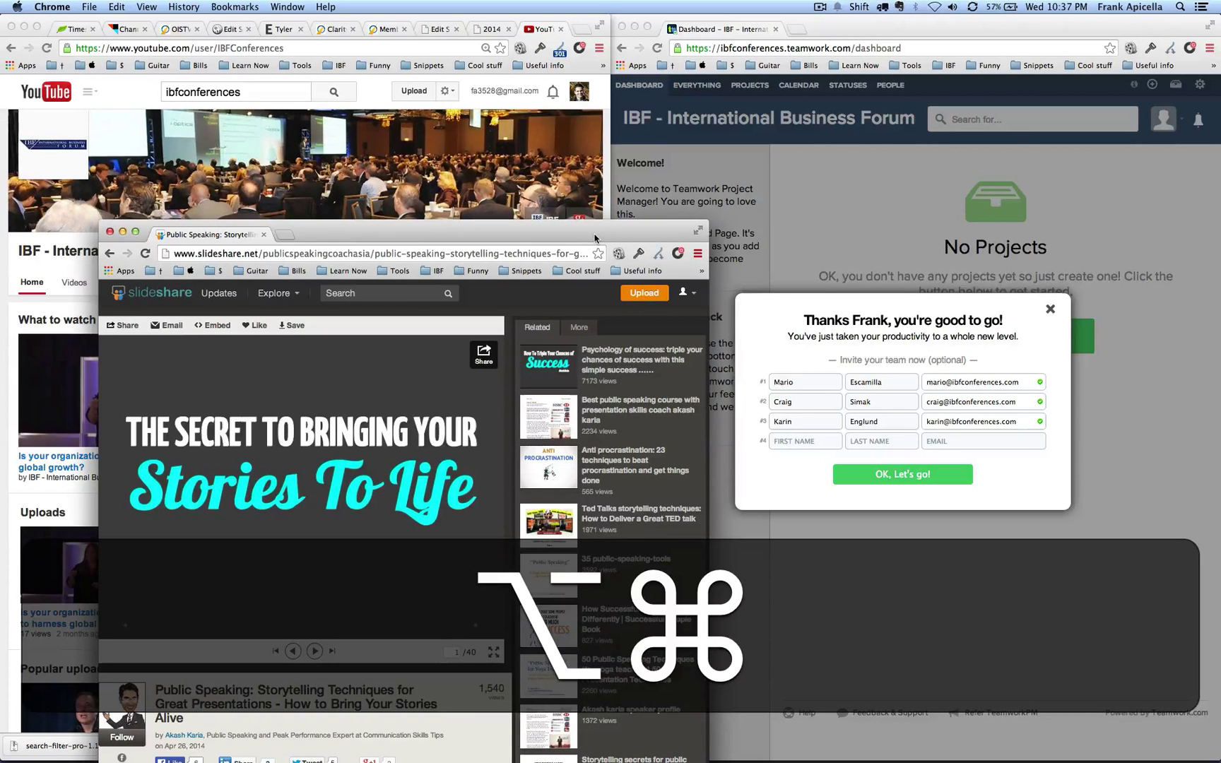
Snap the SlideShare window through left and bottom halves, ending in the bottom-left corner
{"action": "key", "text": "alt+shift+super+Left"}
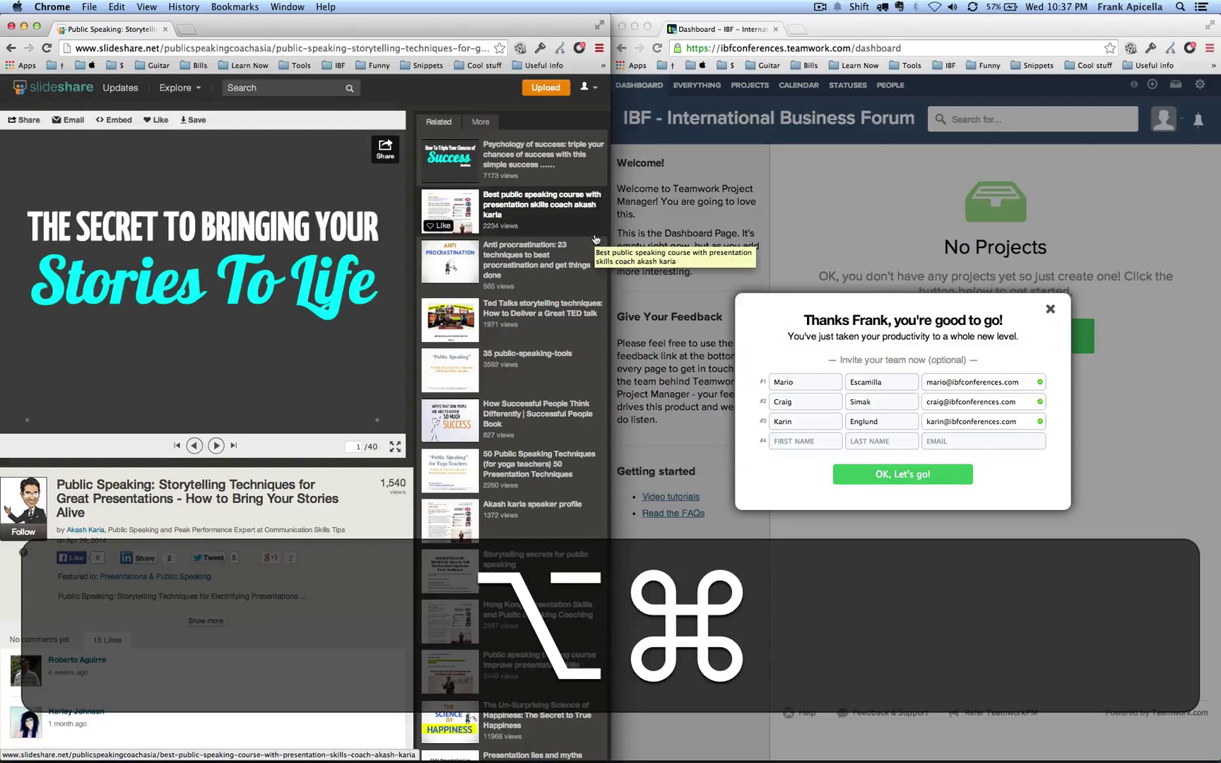
{"action": "key", "text": "alt+shift+super+Down"}
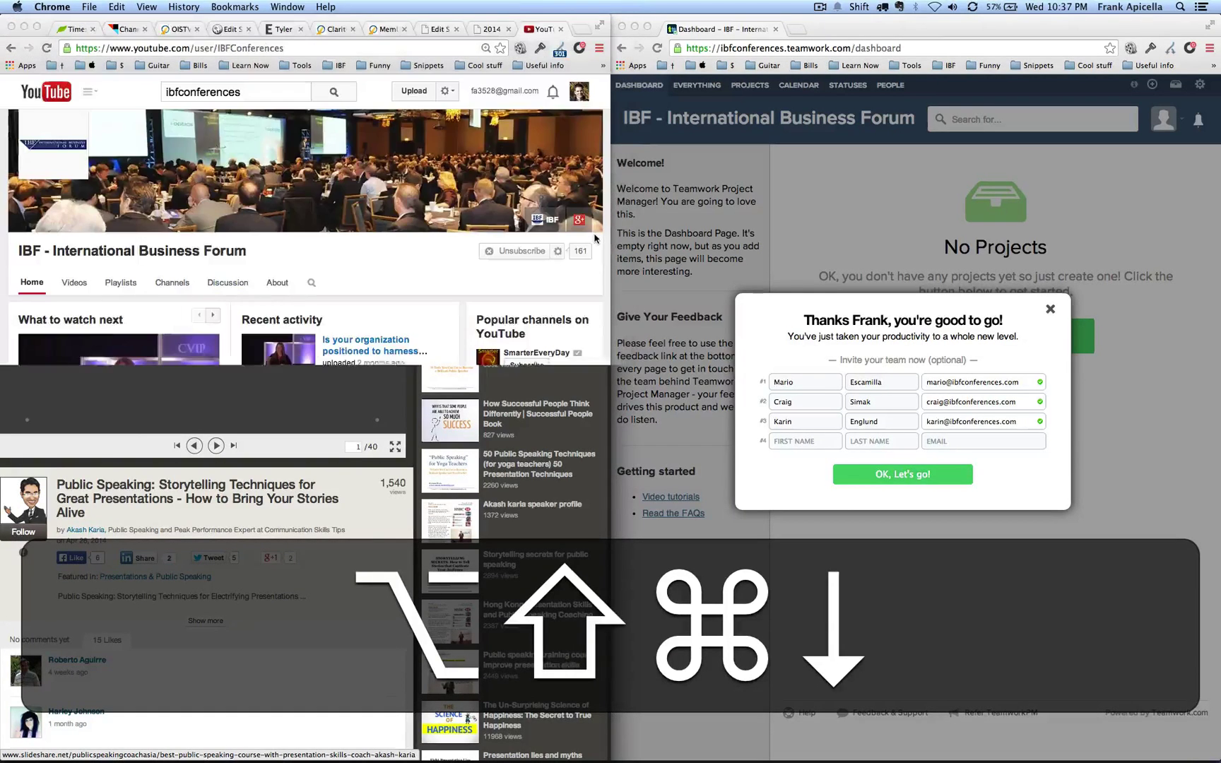
{"action": "key", "text": "alt+super+Left"}
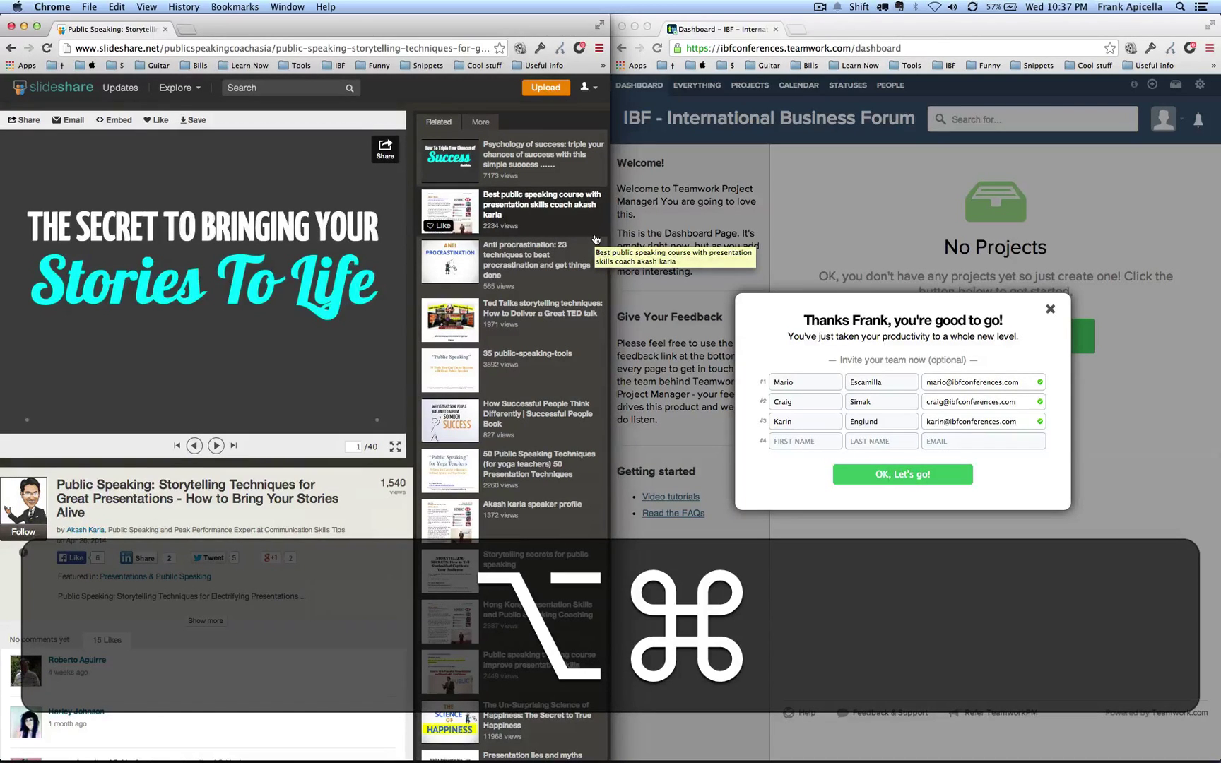
{"action": "key", "text": "shift"}
{"action": "key", "text": "ctrl+alt+super+Down"}
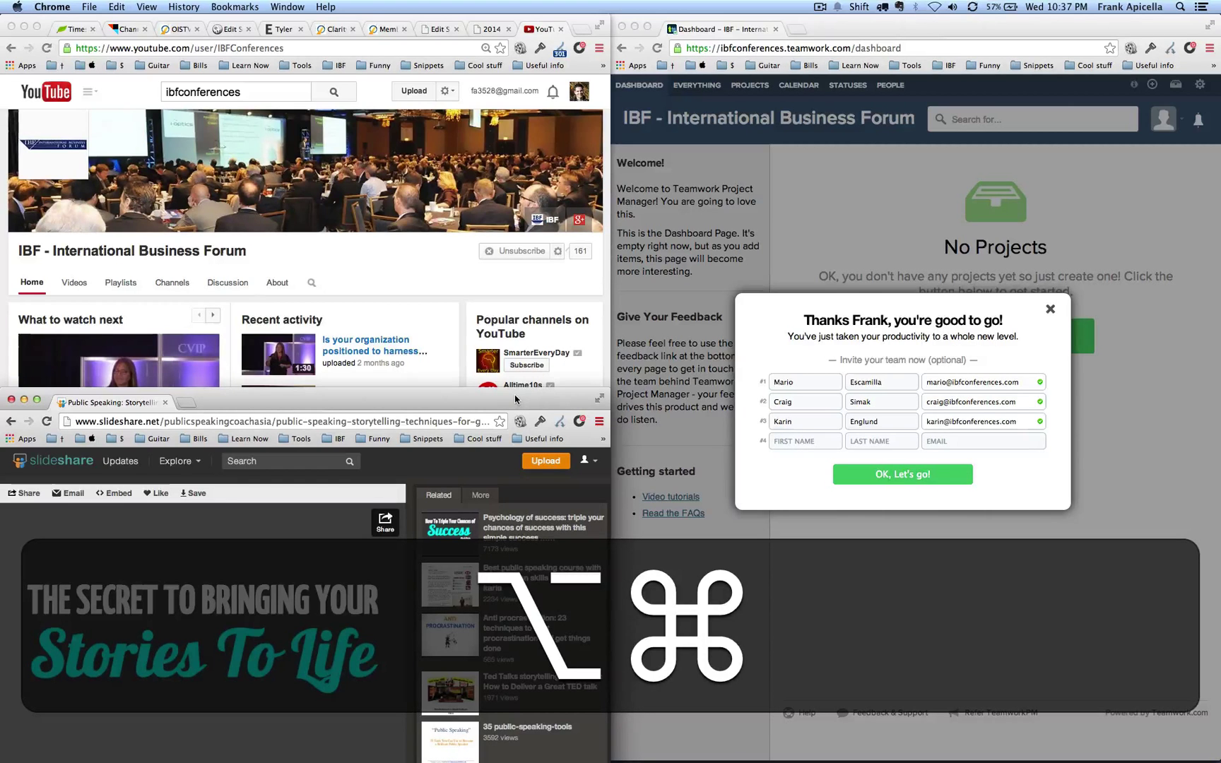
Cycle the SlideShare window through full screen, centre, right, bottom and top half positions
{"action": "left_click_drag", "start_coordinate": [519, 396], "coordinate": [666, 341]}
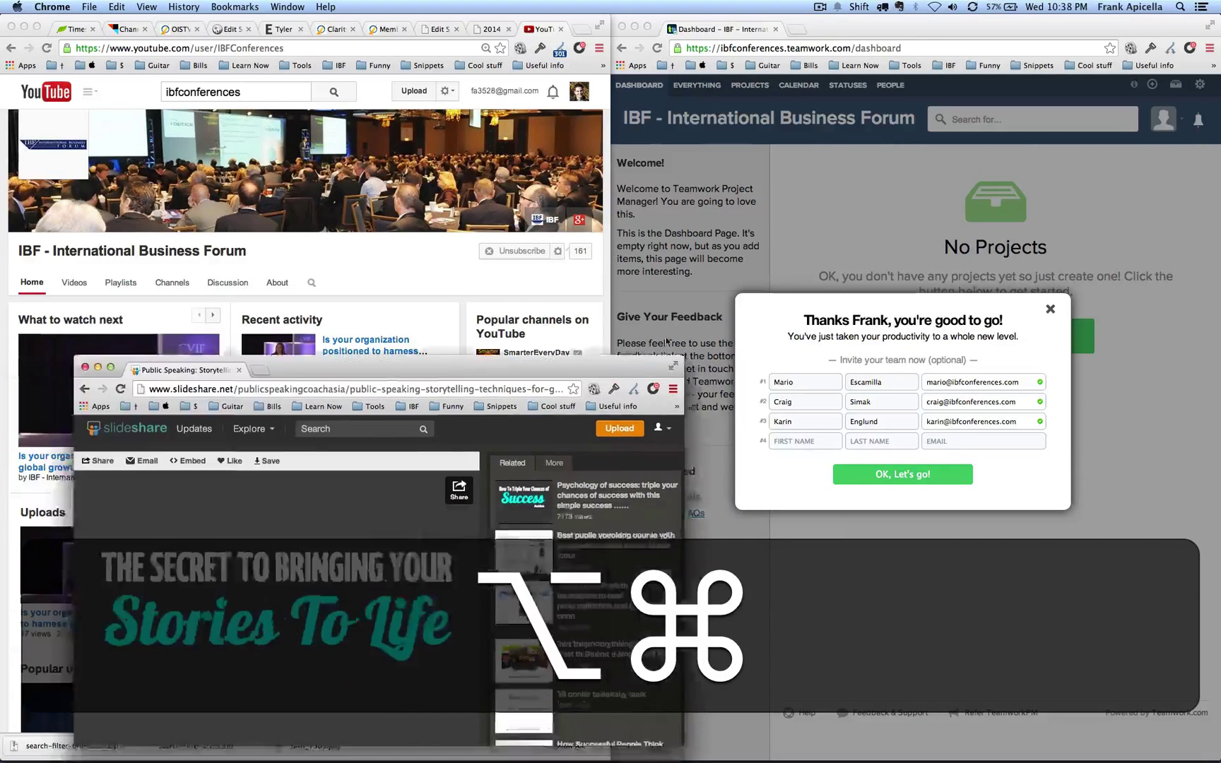
{"action": "key", "text": "alt+super+f"}
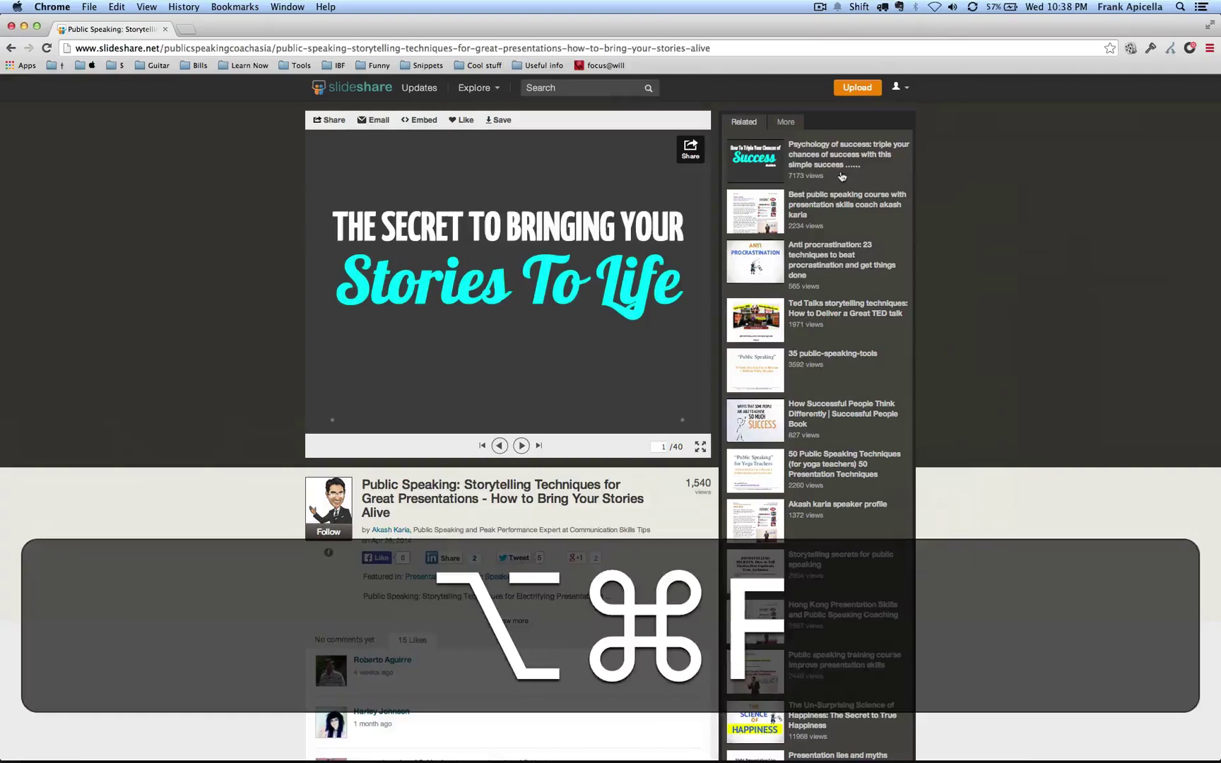
{"action": "key", "text": "alt+super+Right"}
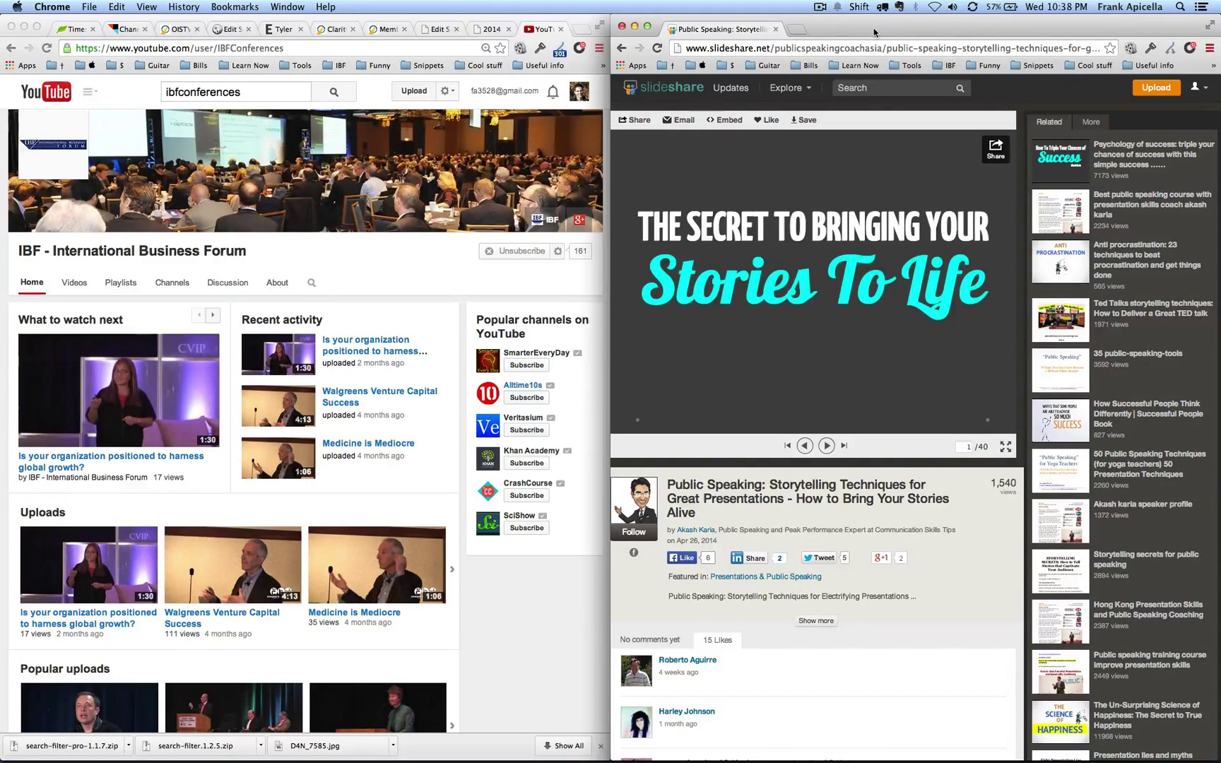
{"action": "key", "text": "alt+super+c"}
{"action": "key", "text": "alt+super+Right"}
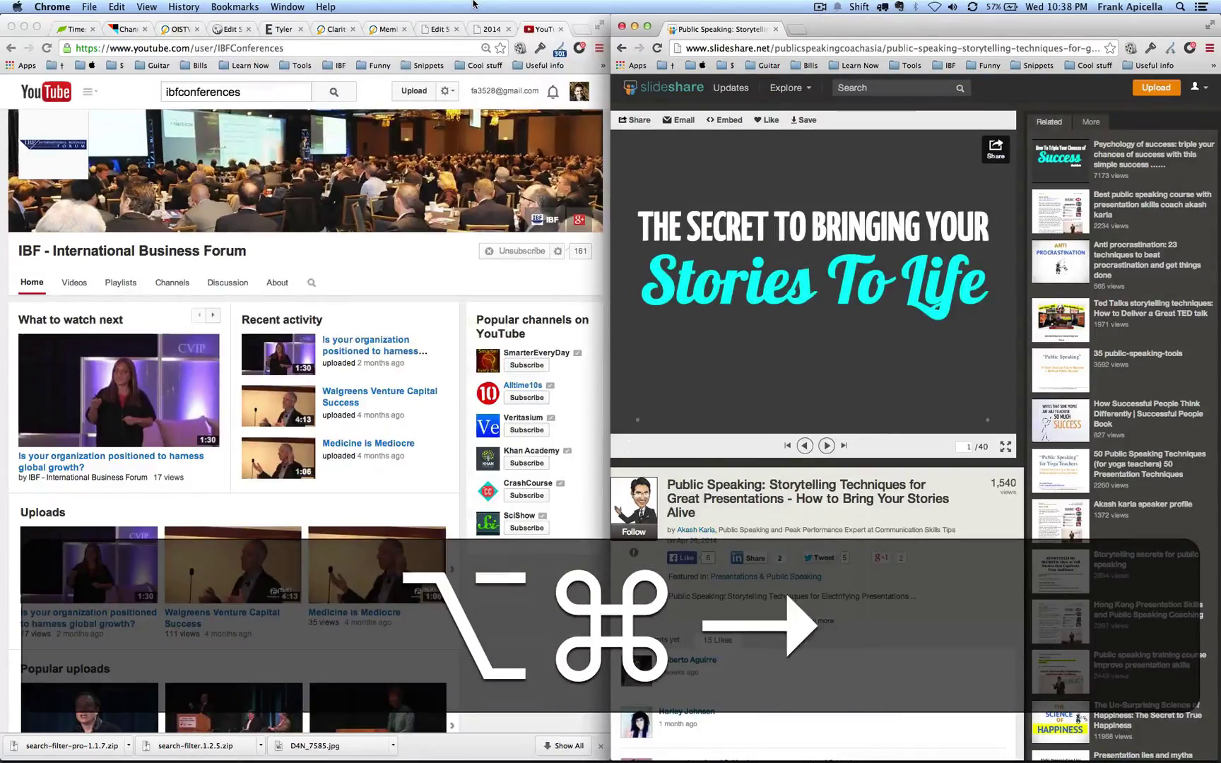
{"action": "key", "text": "alt+super+Down"}
{"action": "key", "text": "alt+super+Up"}
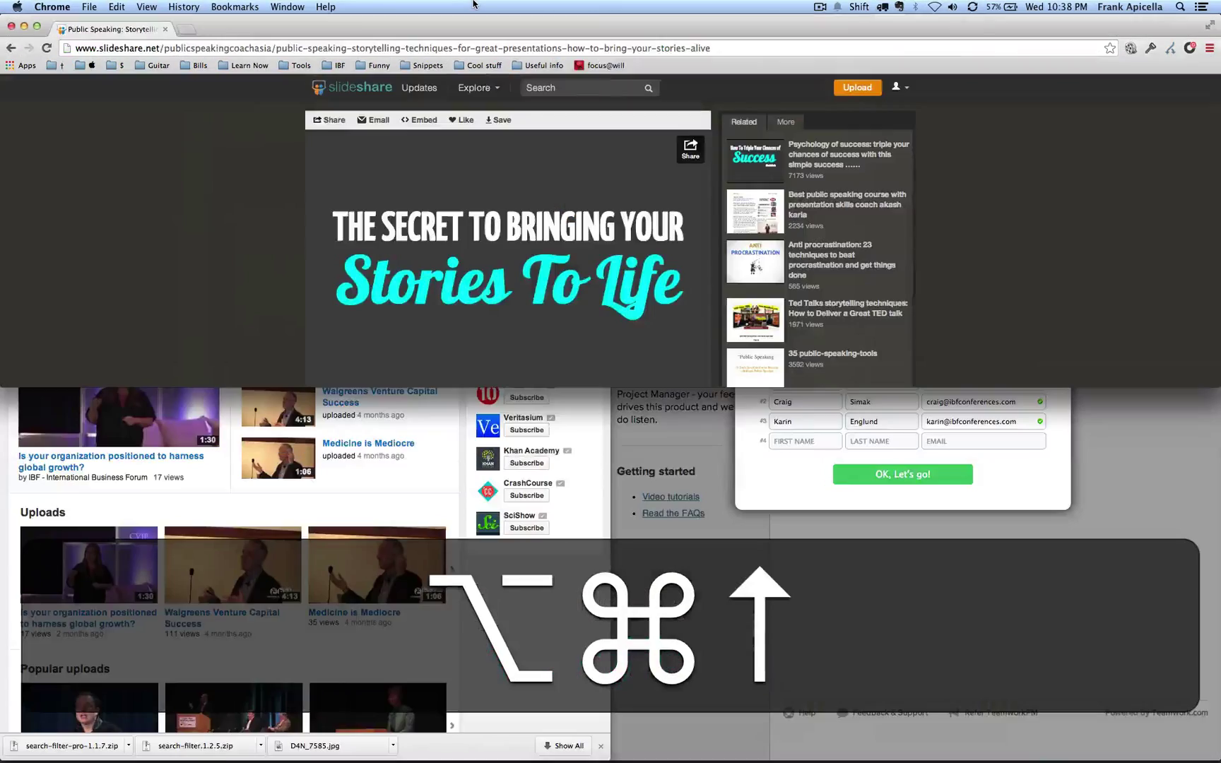
{"action": "key", "text": "alt+super+Down"}
{"action": "key", "text": "alt+super+Right"}
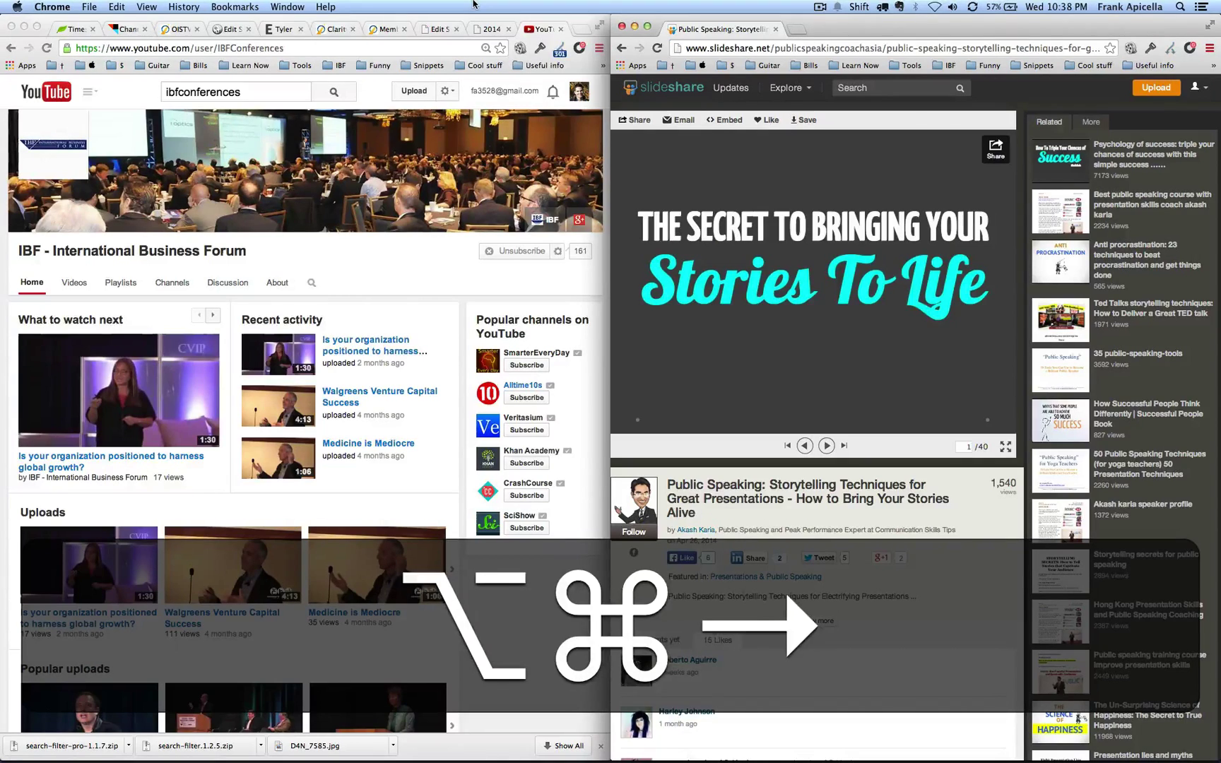
Close SlideShare with ⌘W and merge the Teamwork dashboard tab into the YouTube window
{"action": "key", "text": "super+w"}
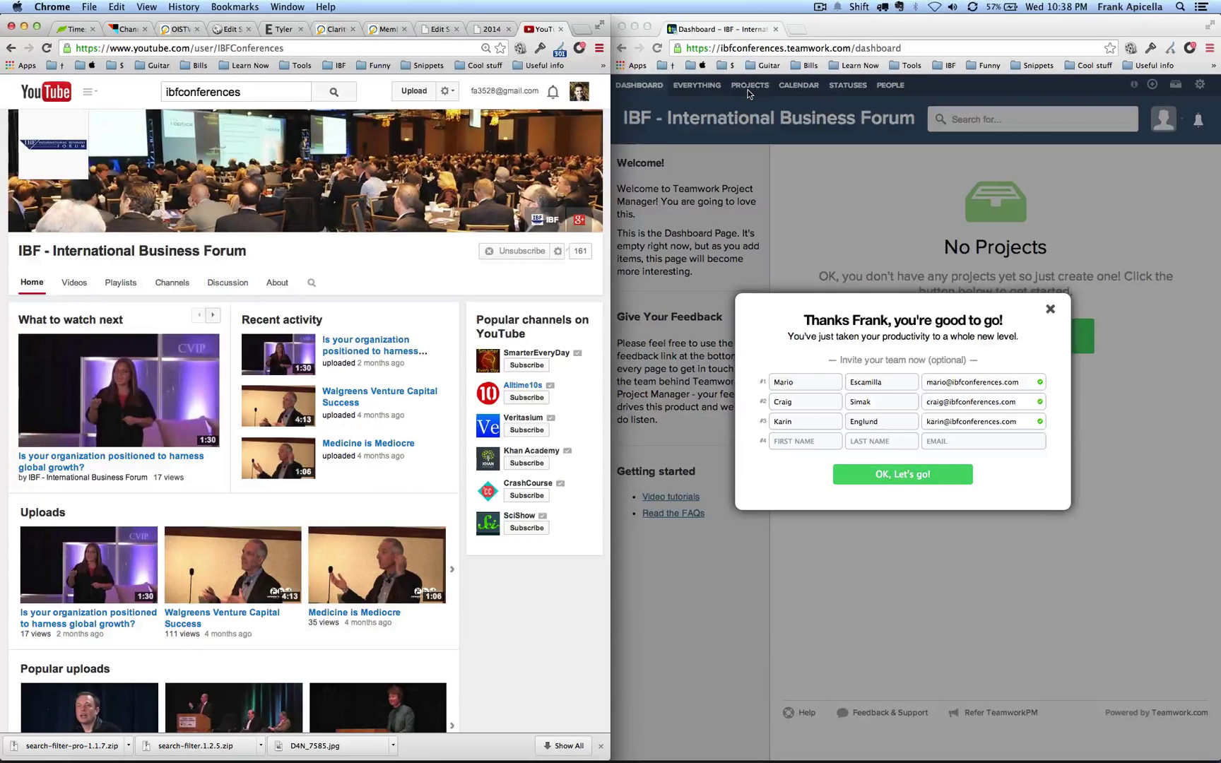
{"action": "left_click", "coordinate": [871, 40]}
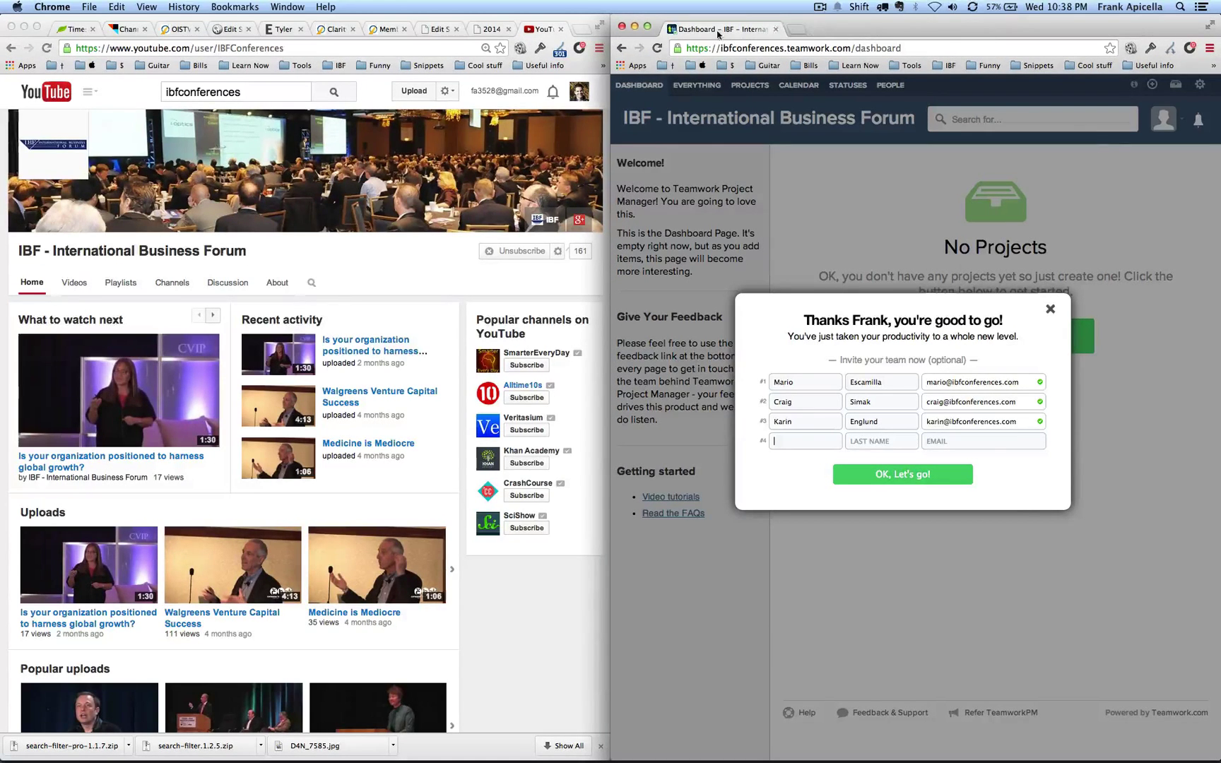
{"action": "left_click_drag", "start_coordinate": [720, 29], "coordinate": [478, 28]}
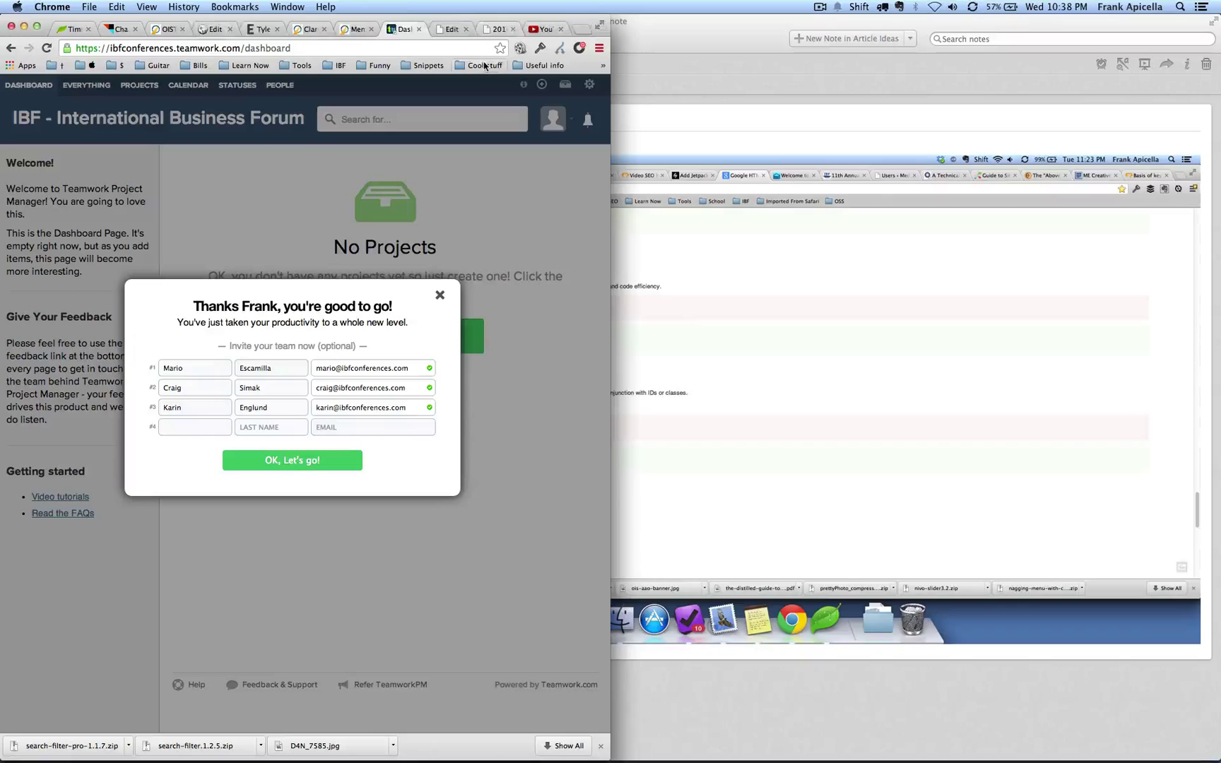
{"action": "key", "text": "alt+super"}
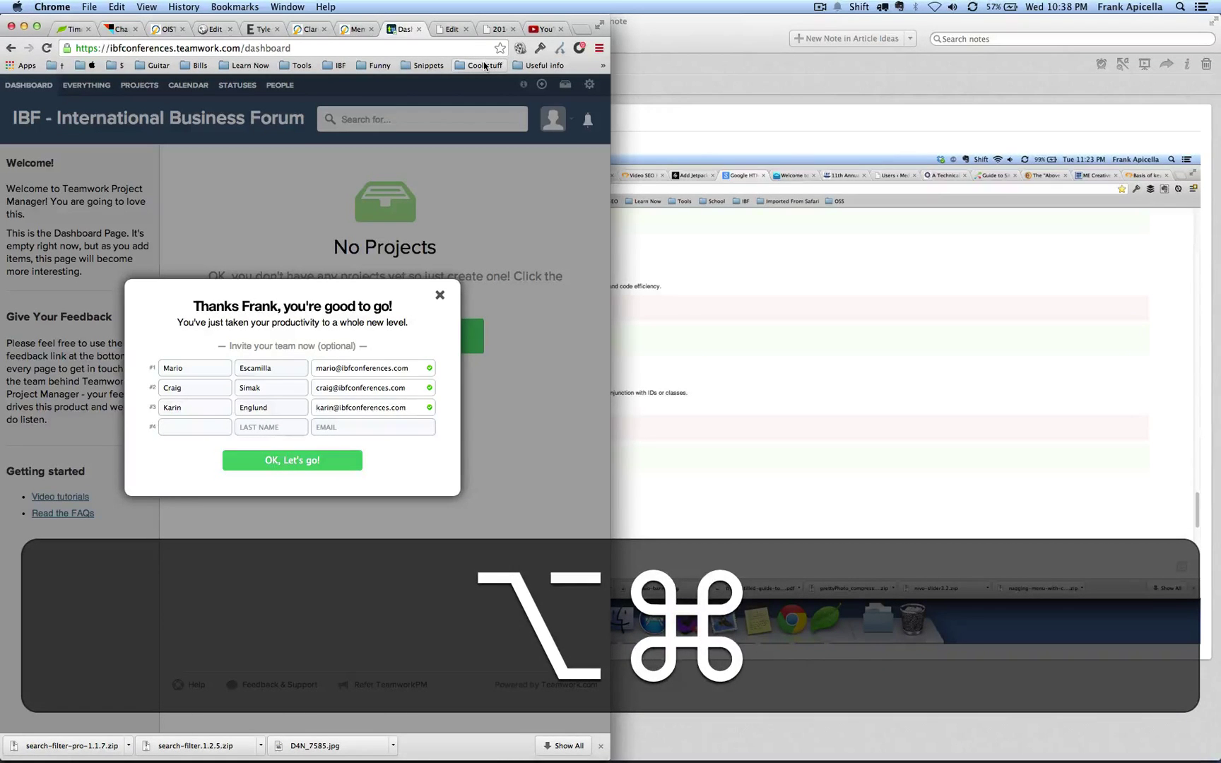
Fill the screen with Chrome, switch to Finder, and toggle the Content window's full size
{"action": "key", "text": "alt+super+f"}
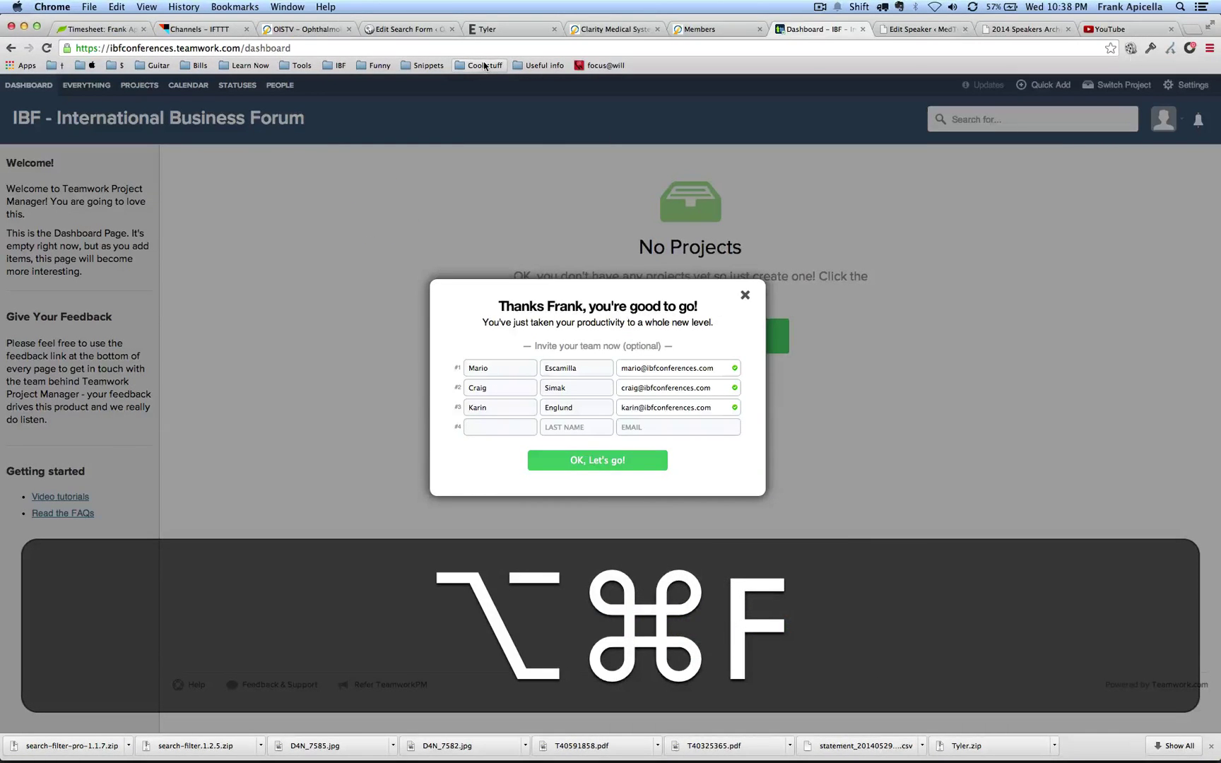
{"action": "key", "text": "super+Tab"}
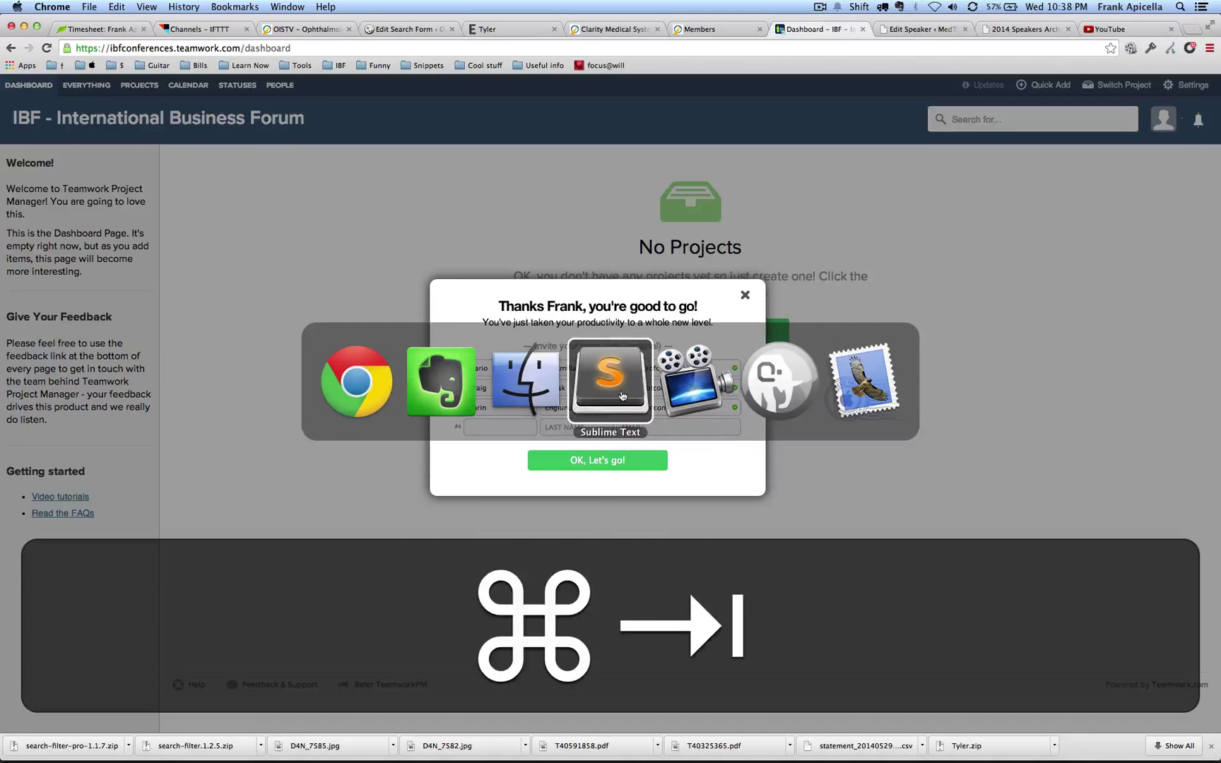
{"action": "left_click", "coordinate": [524, 383]}
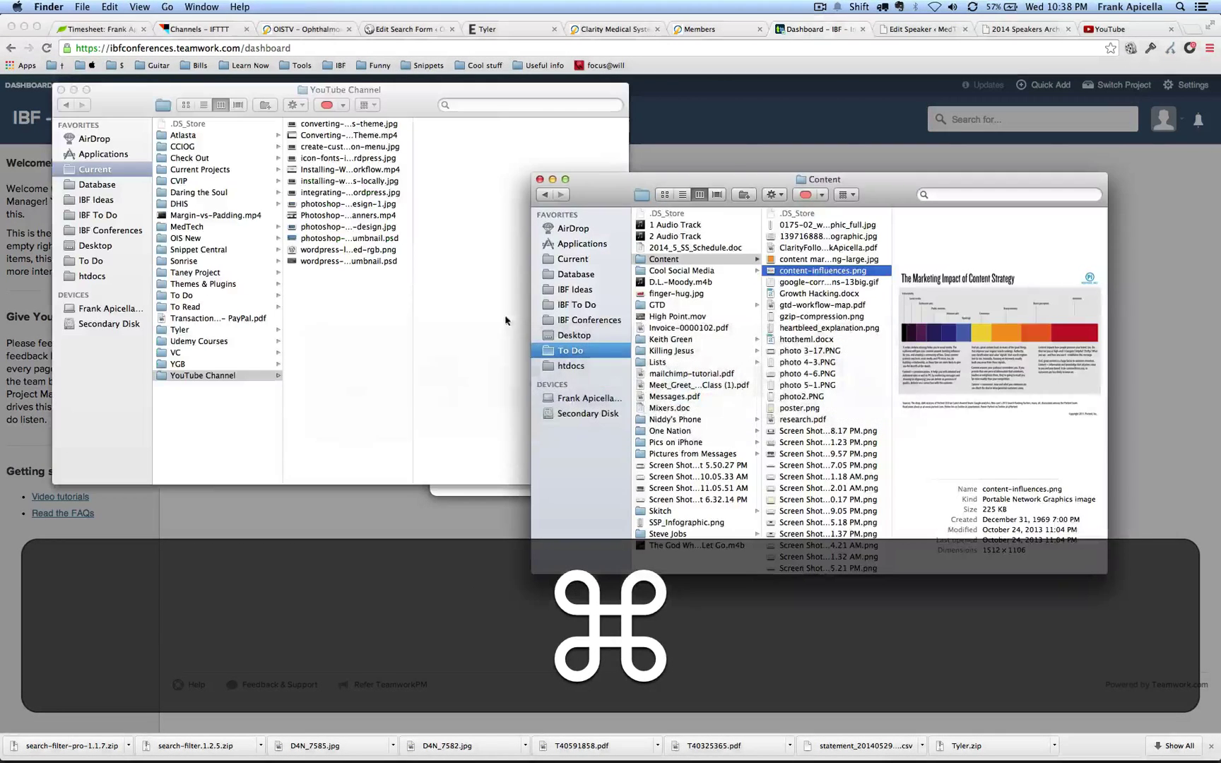
{"action": "left_click_drag", "start_coordinate": [594, 192], "coordinate": [542, 256]}
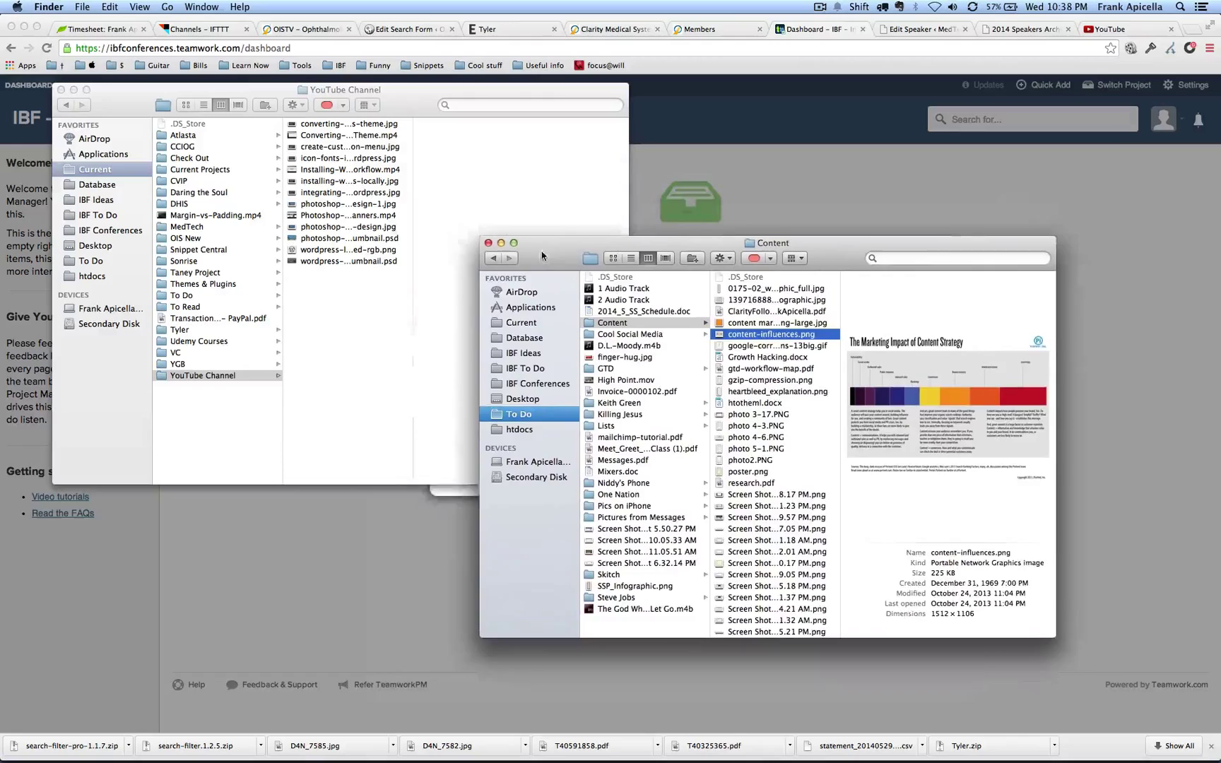
{"action": "key", "text": "alt+super+f"}
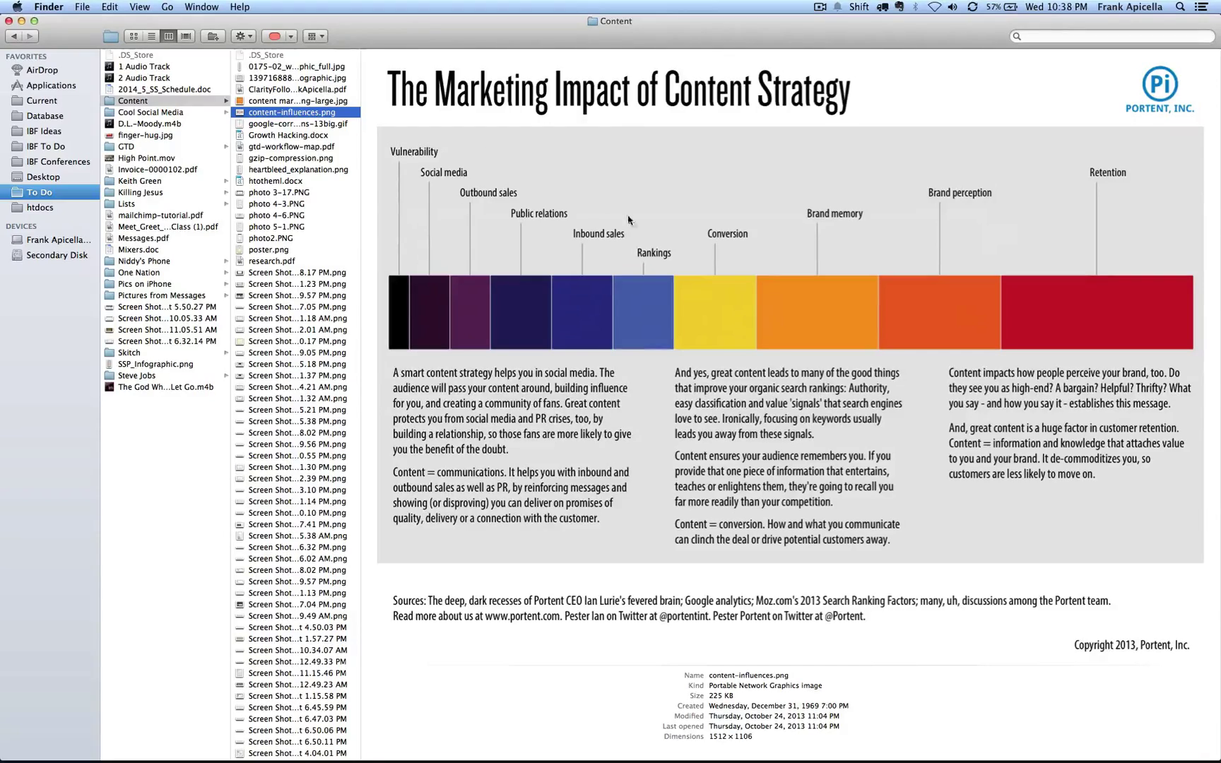
{"action": "key", "text": "alt+super+f"}
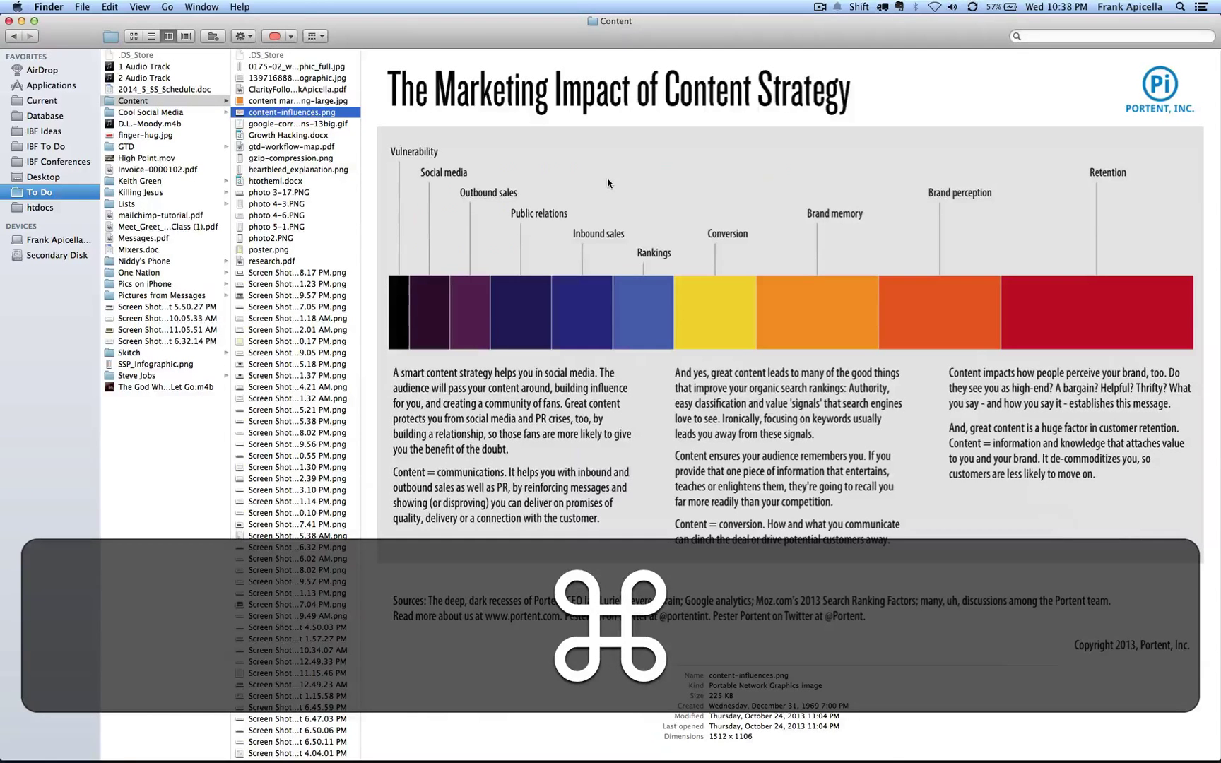
Cycle between the open Finder windows with Cmd+`
{"action": "key", "text": "super+grave"}
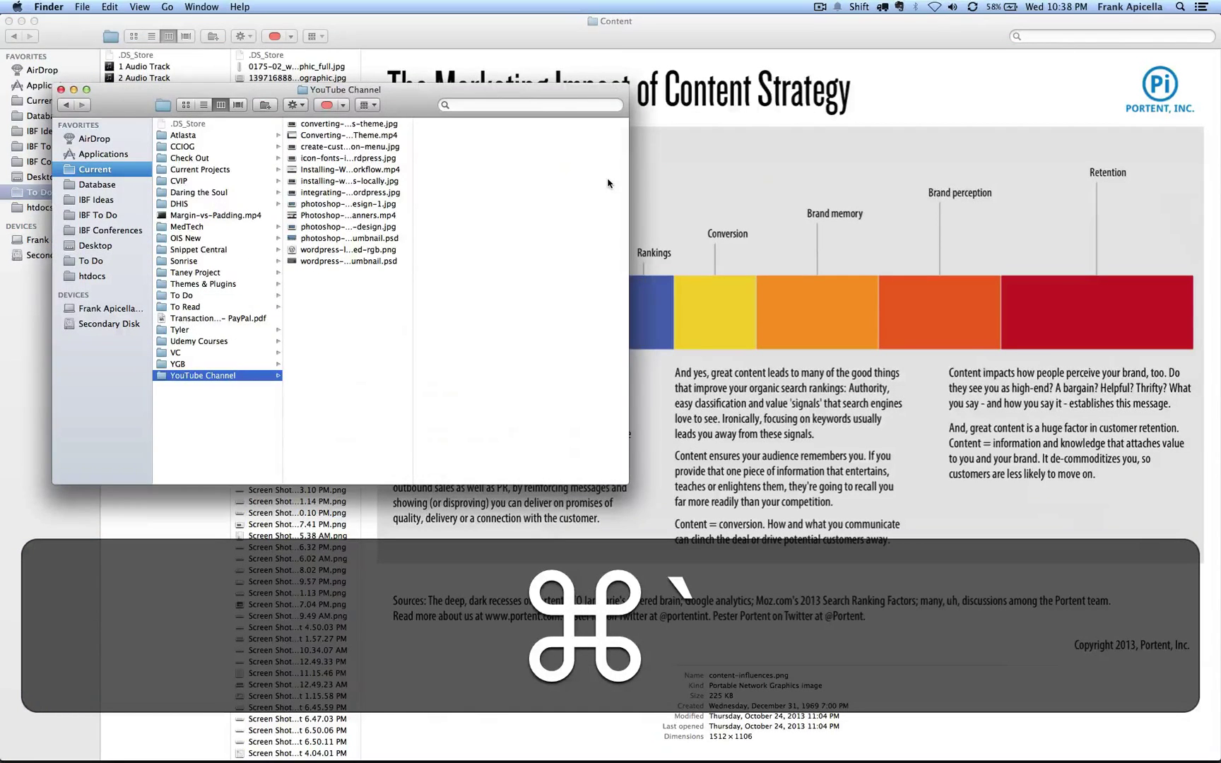
{"action": "key", "text": "super+grave"}
{"action": "key", "text": "super+grave"}
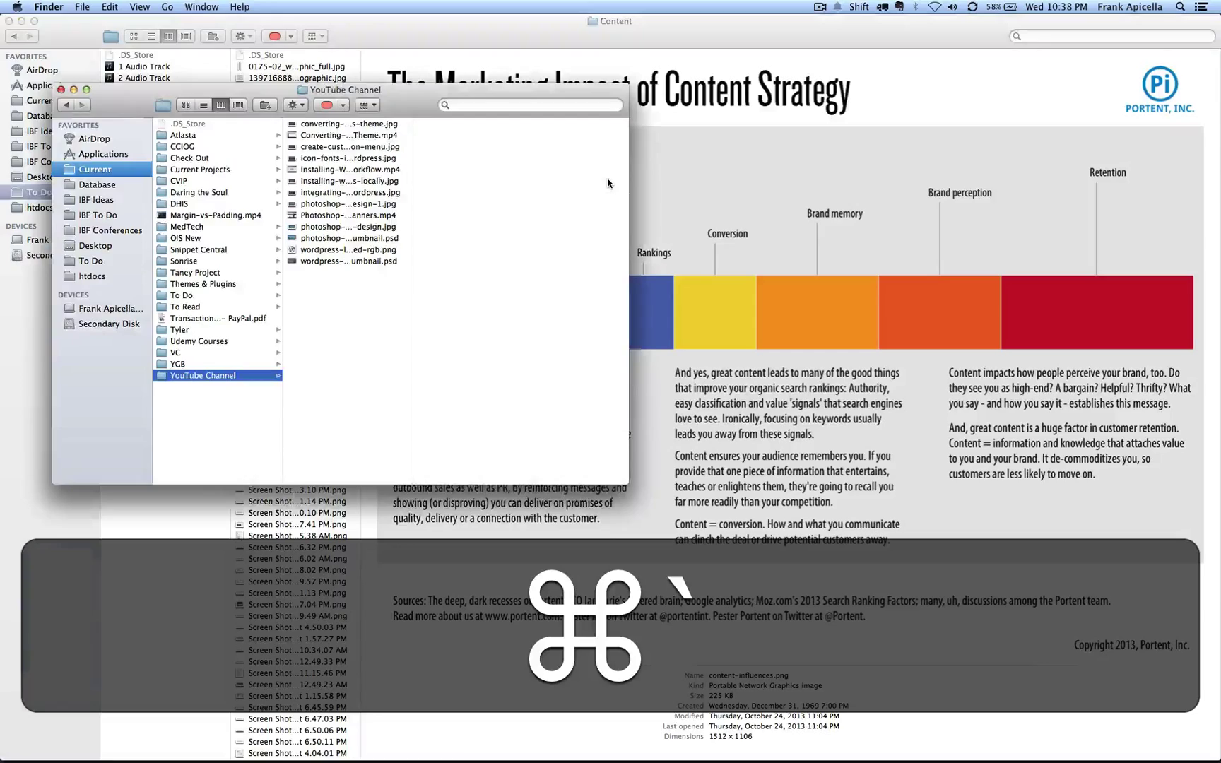
{"action": "key", "text": "super+grave"}
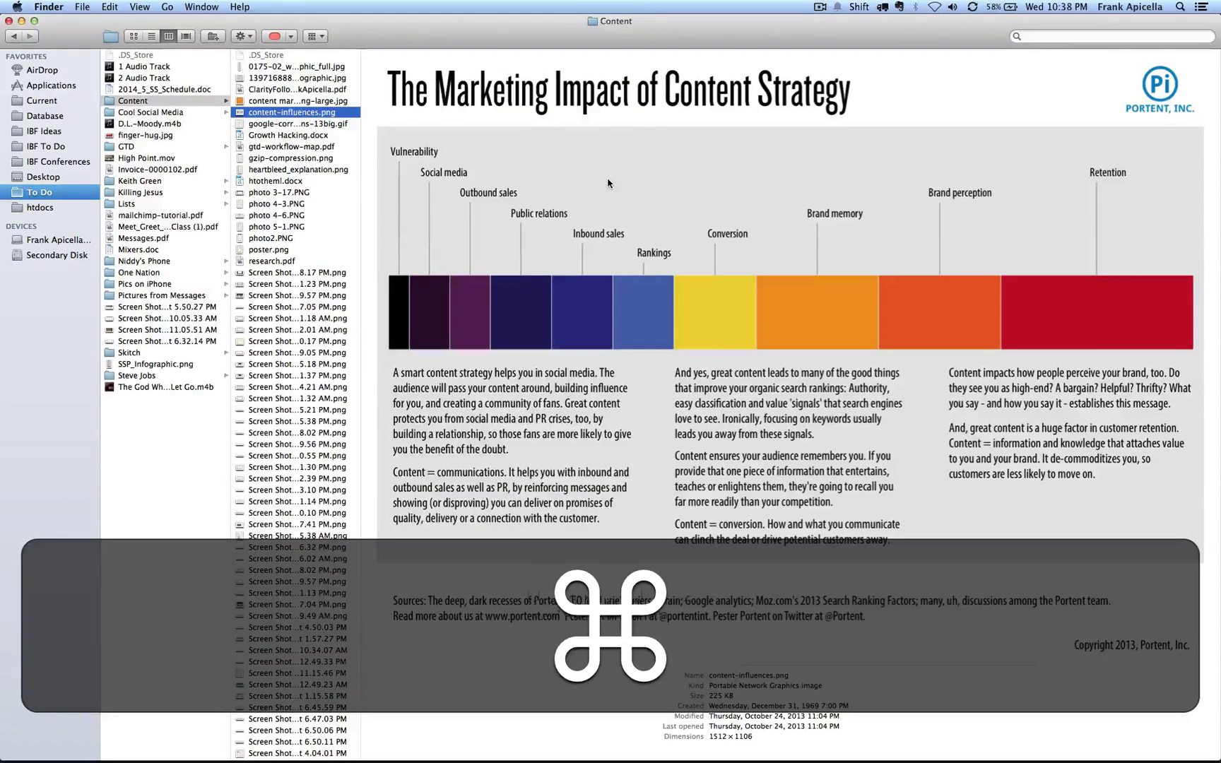
{"action": "key", "text": "super+grave"}
{"action": "key", "text": "super+grave"}
Switch to Chrome and cycle its windows with Cmd+` back to the Teamwork dashboard
{"action": "key", "text": "super+Tab"}
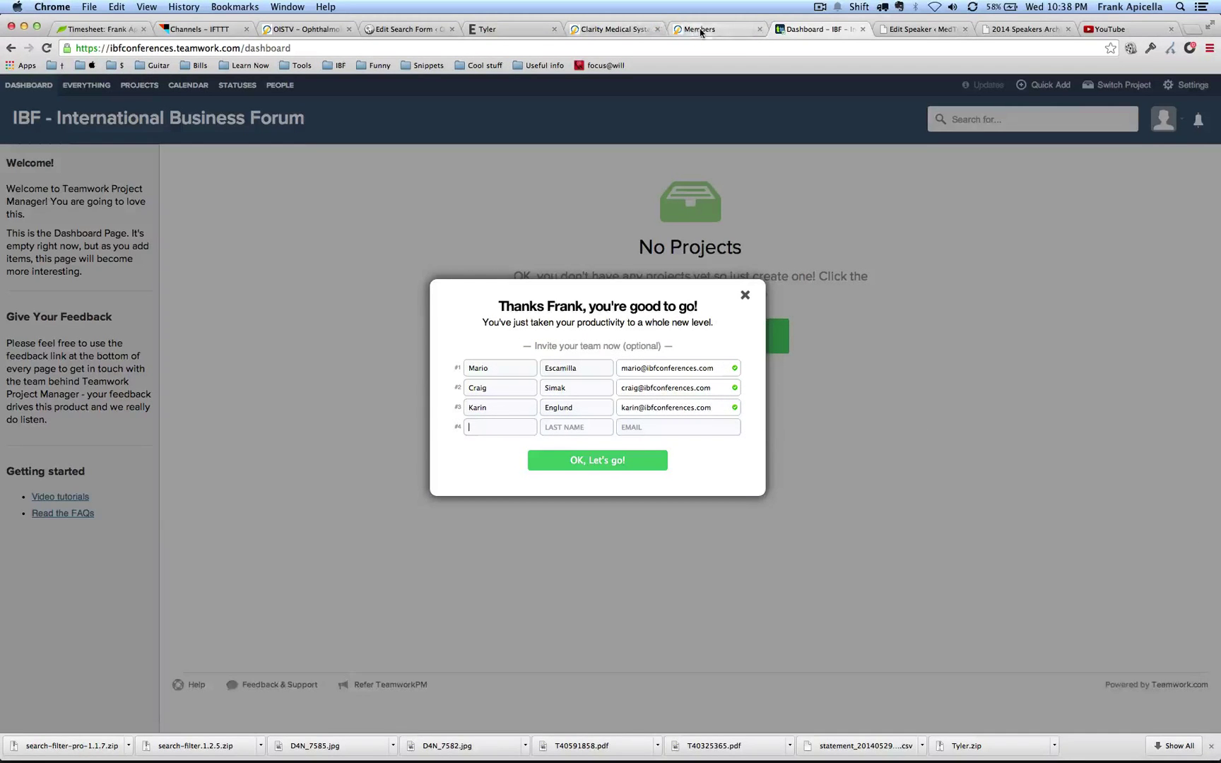
{"action": "key", "text": "alt+super+f"}
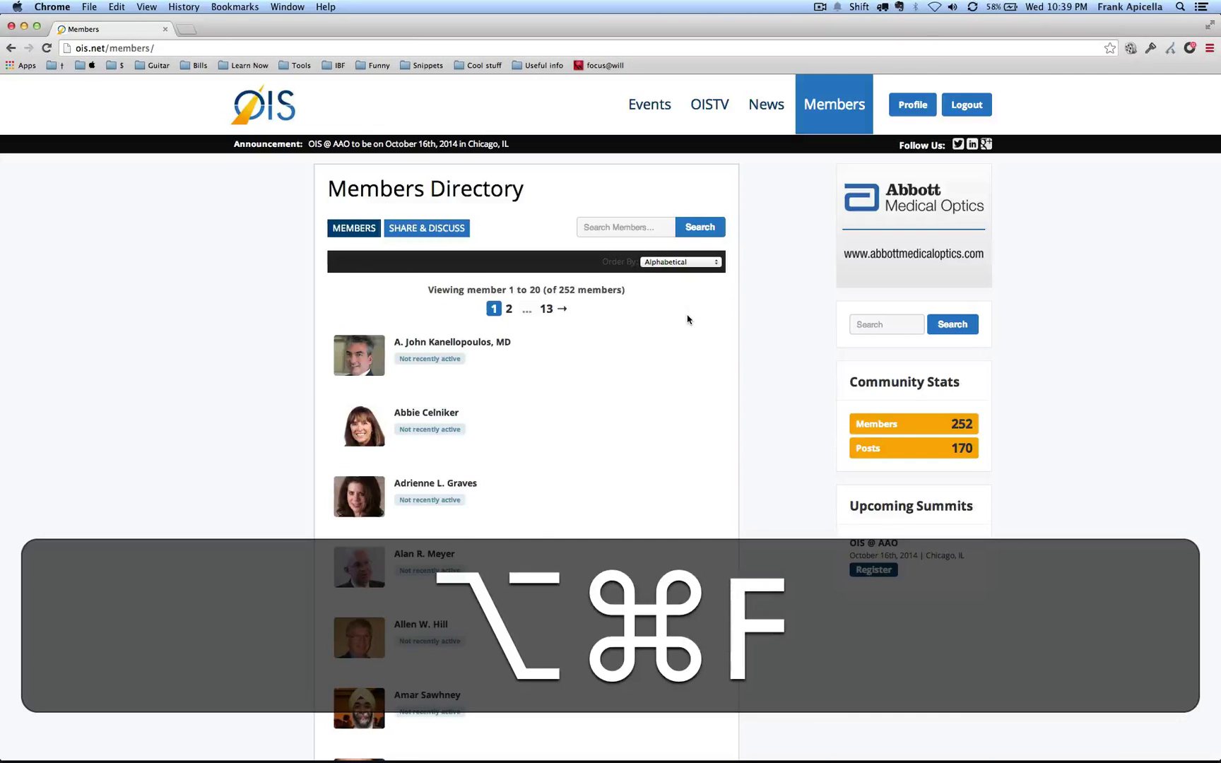
{"action": "key", "text": "super+grave"}
{"action": "key", "text": "super+grave"}
{"action": "key", "text": "super+grave"}
{"action": "key", "text": "super+grave"}
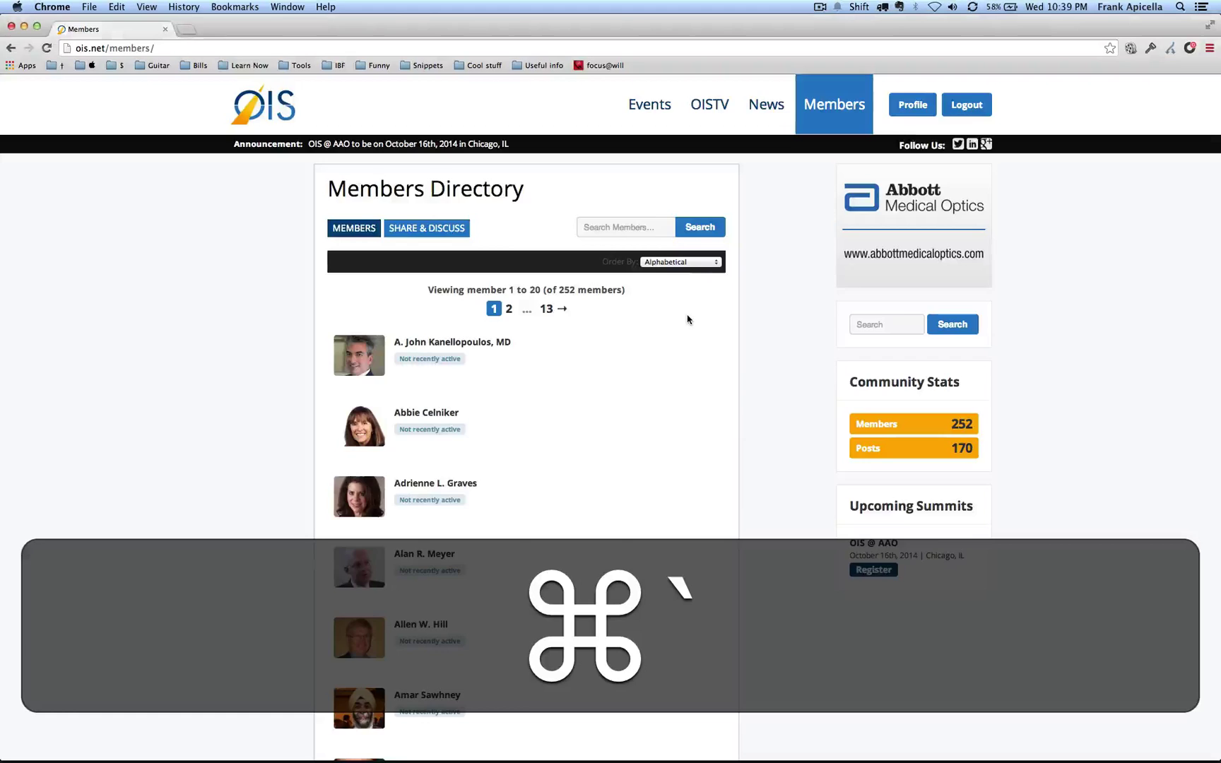
{"action": "key", "text": "super+grave"}
{"action": "key", "text": "super+grave"}
{"action": "key", "text": "super+grave"}
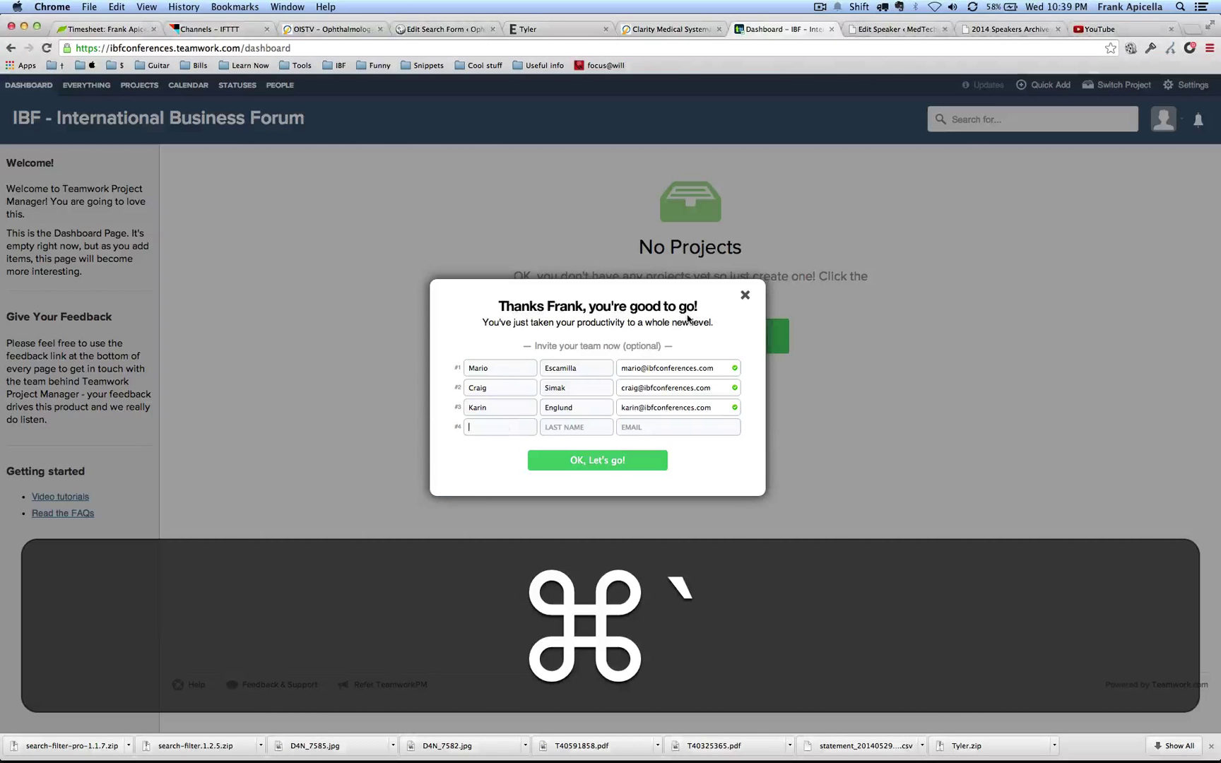
{"action": "key", "text": "super+grave"}
{"action": "key", "text": "super+grave"}
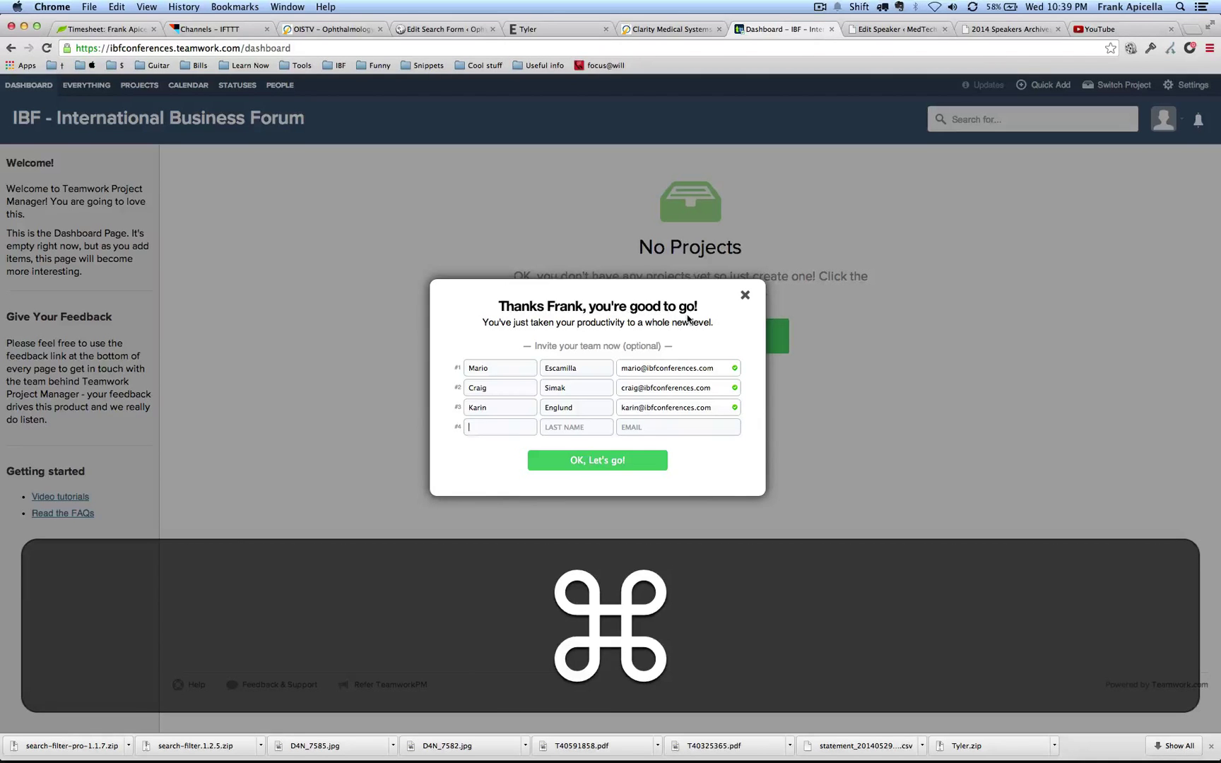
Switch to Finder, close the YouTube Channel window with Cmd+W, and cycle the app switcher
{"action": "key", "text": "super+Tab"}
{"action": "key", "text": "super+Tab"}
{"action": "key", "text": "super+Tab"}
{"action": "key", "text": "super+Tab"}
{"action": "key", "text": "super+Tab"}
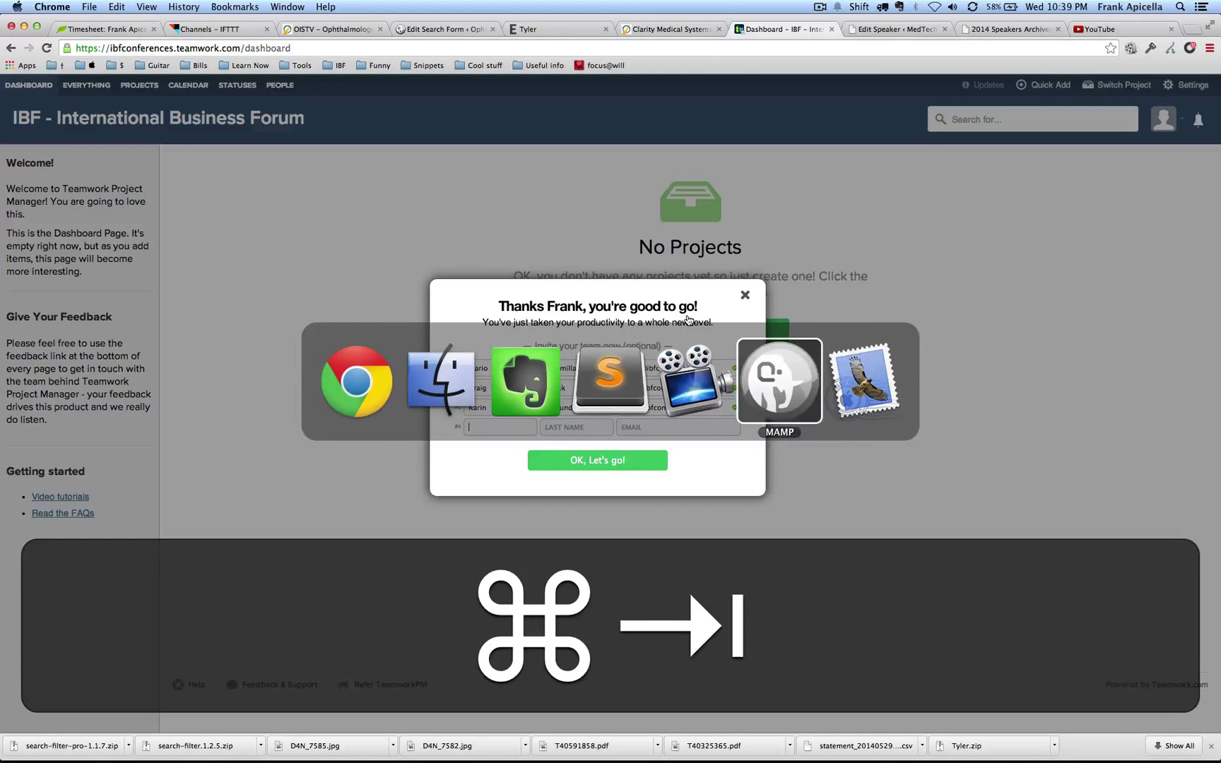
{"action": "key", "text": "super+Tab"}
{"action": "key", "text": "super+Tab"}
{"action": "key", "text": "super+Tab"}
{"action": "key", "text": "super+grave"}
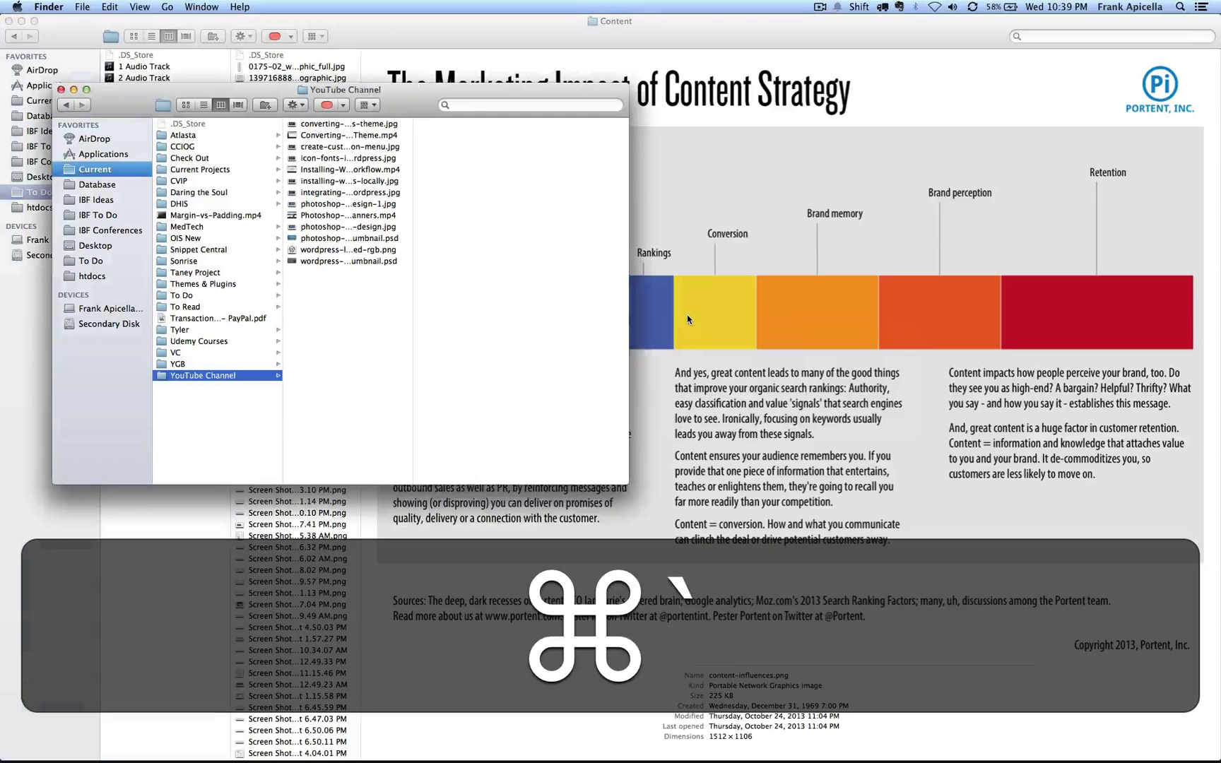
{"action": "key", "text": "super+grave"}
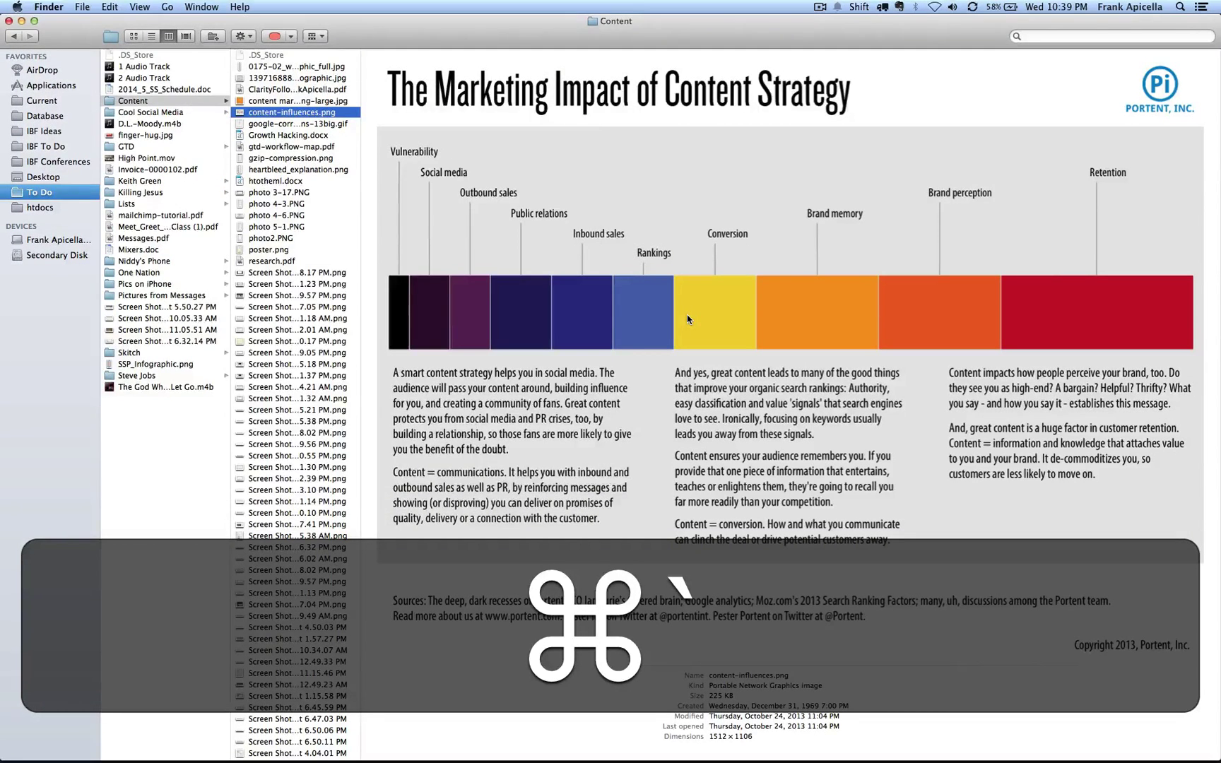
{"action": "key", "text": "super+grave"}
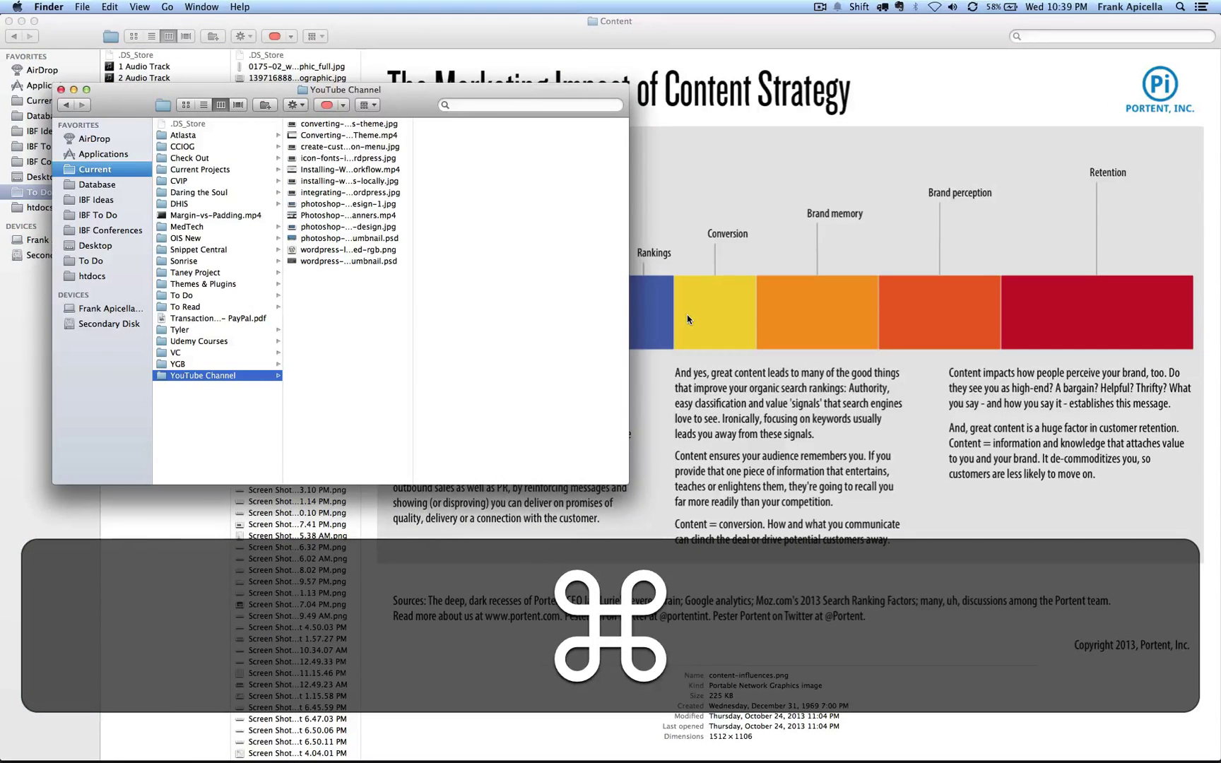
{"action": "key", "text": "super+w"}
{"action": "key", "text": "super+Tab"}
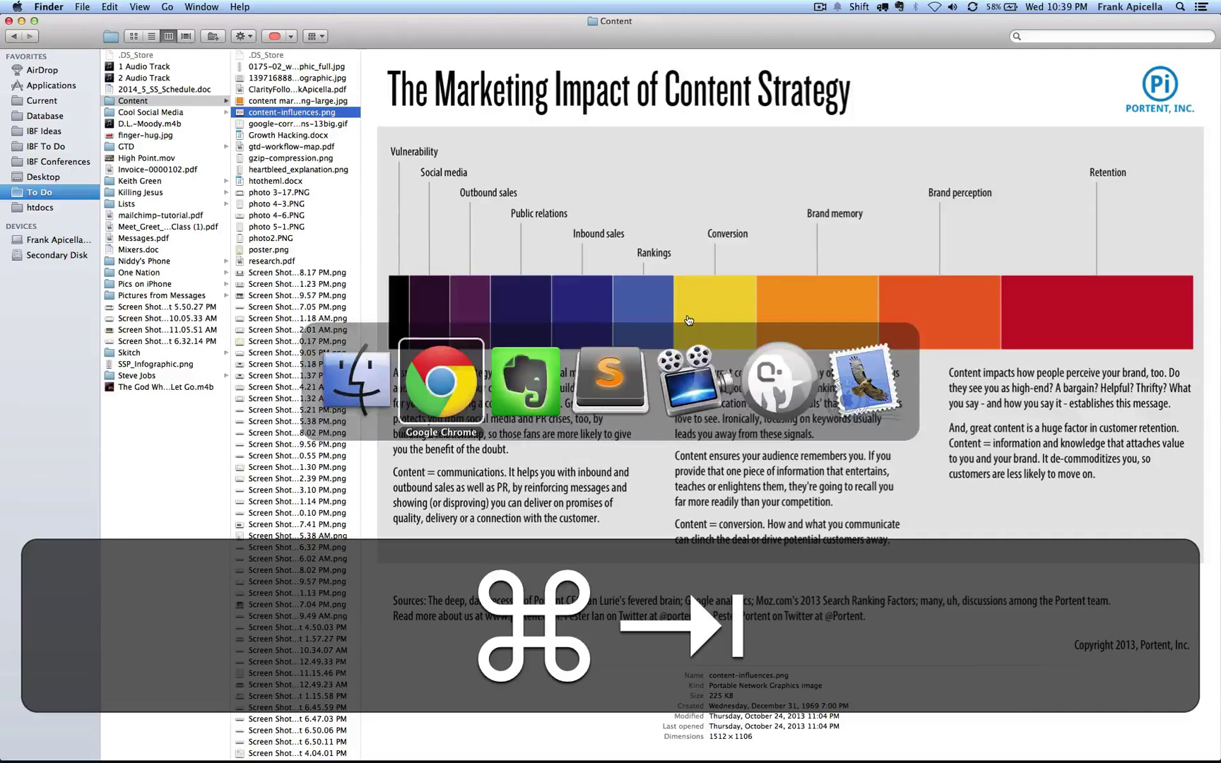
{"action": "key", "text": "super+Tab"}
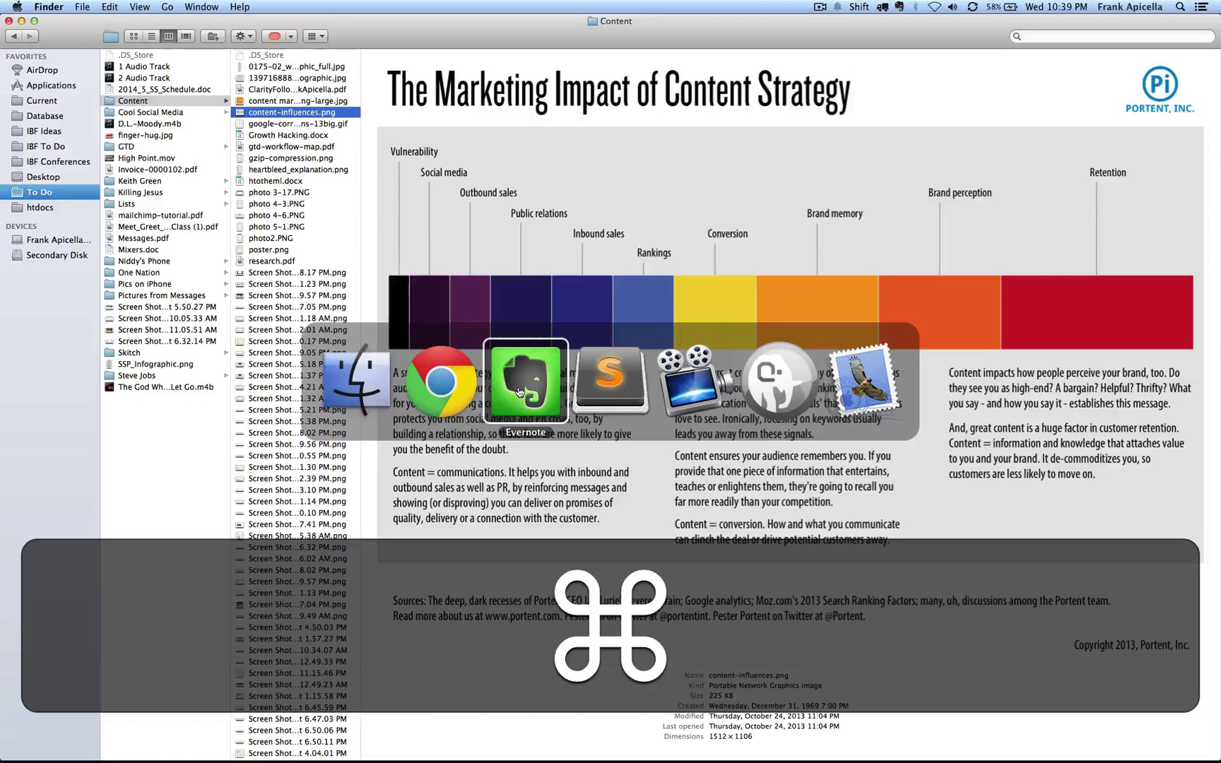
Switch to Sublime Text and quit it with Cmd+Q
{"action": "left_click", "coordinate": [609, 398]}
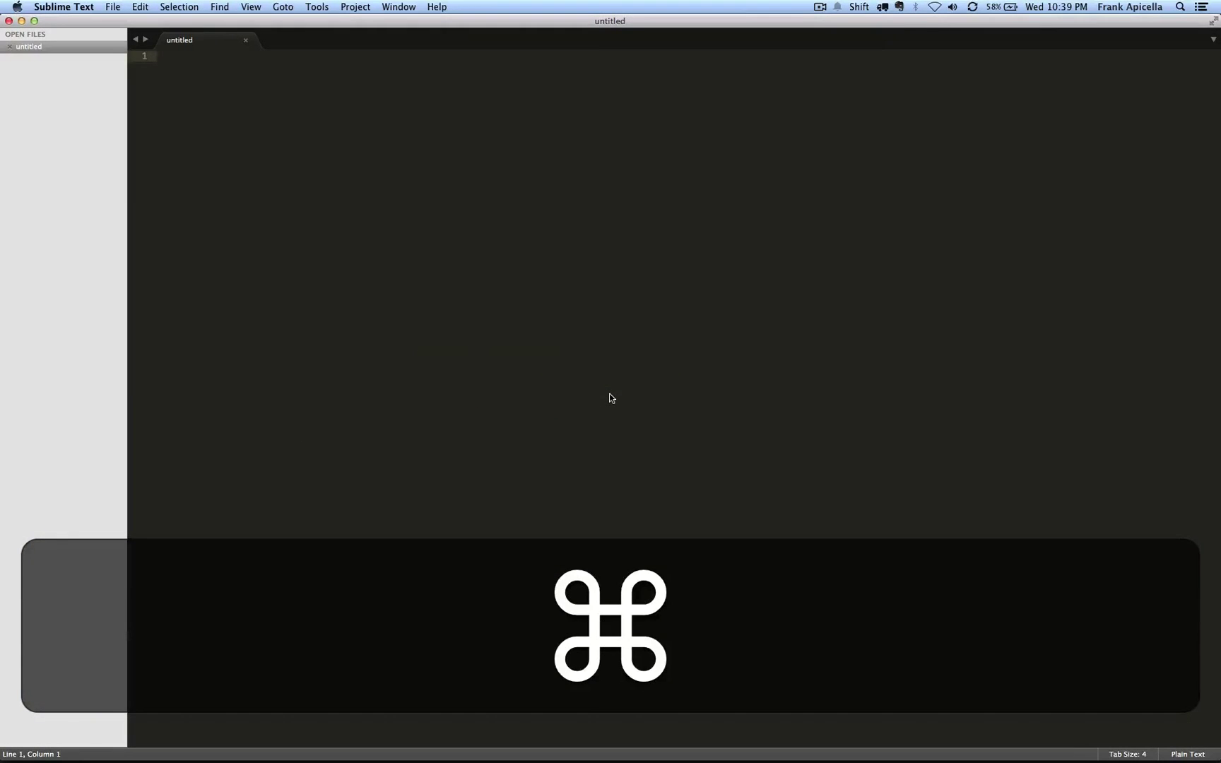
{"action": "key", "text": "super"}
{"action": "key", "text": "super+q"}
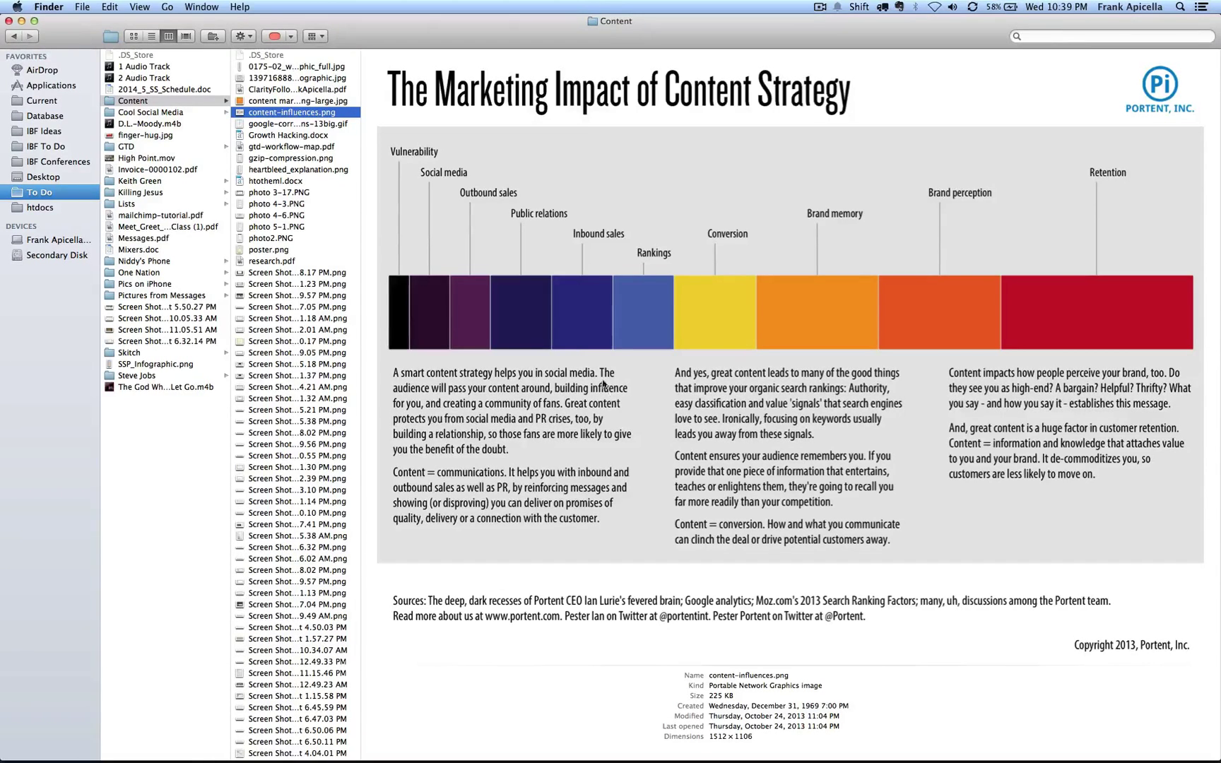
Switch to Evernote, close and reopen its window from the Dock, and show the notebooks overview
{"action": "key", "text": "super+Tab"}
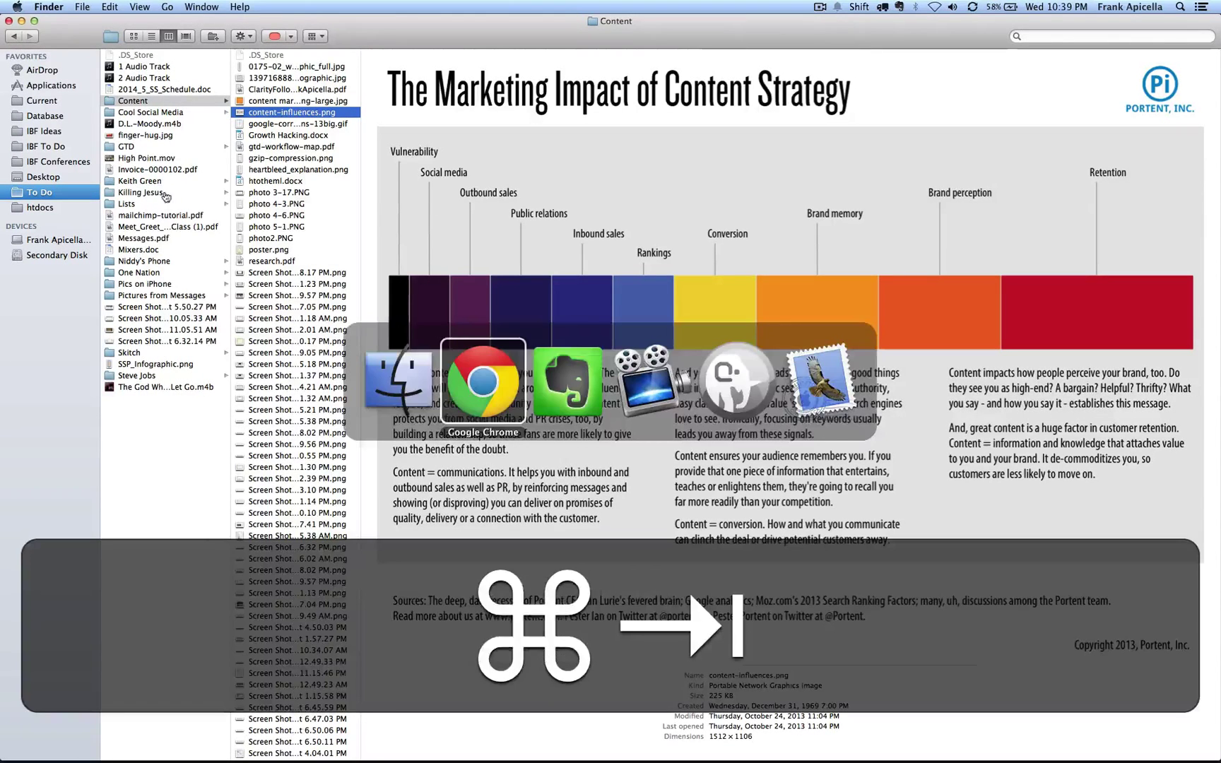
{"action": "left_click", "coordinate": [596, 385]}
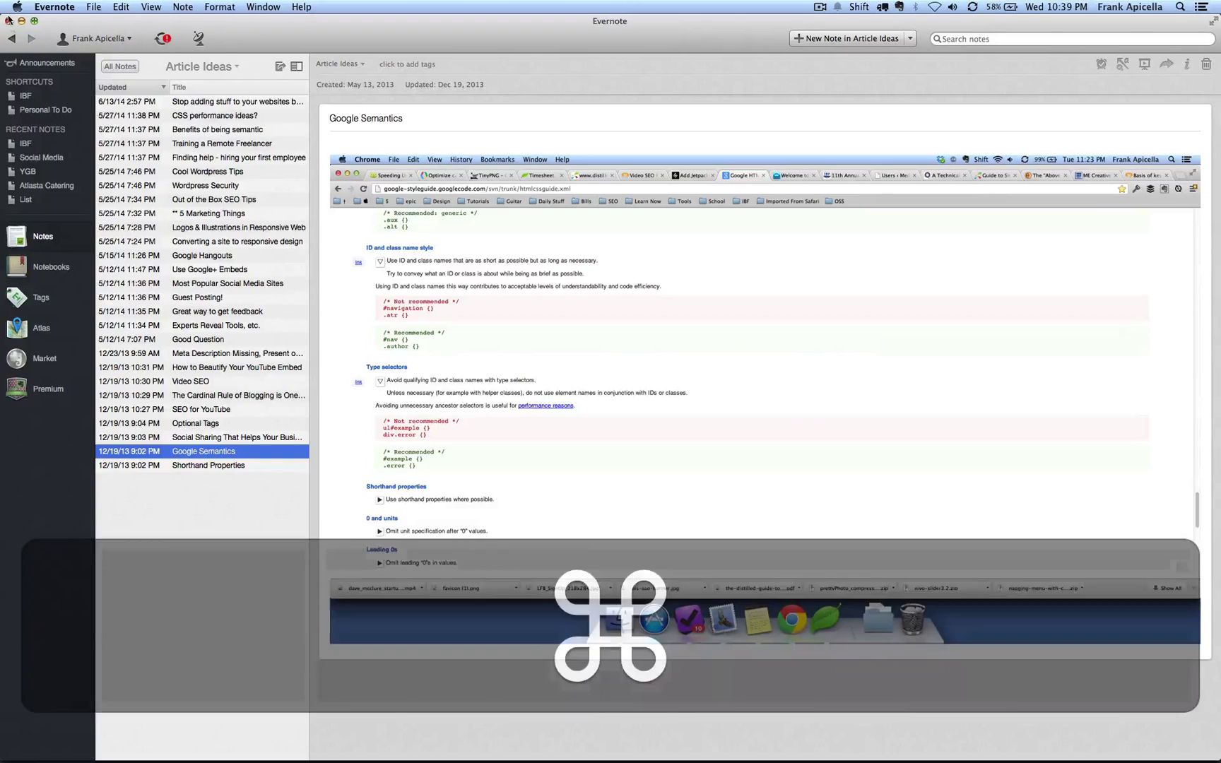
{"action": "left_click", "coordinate": [9, 21]}
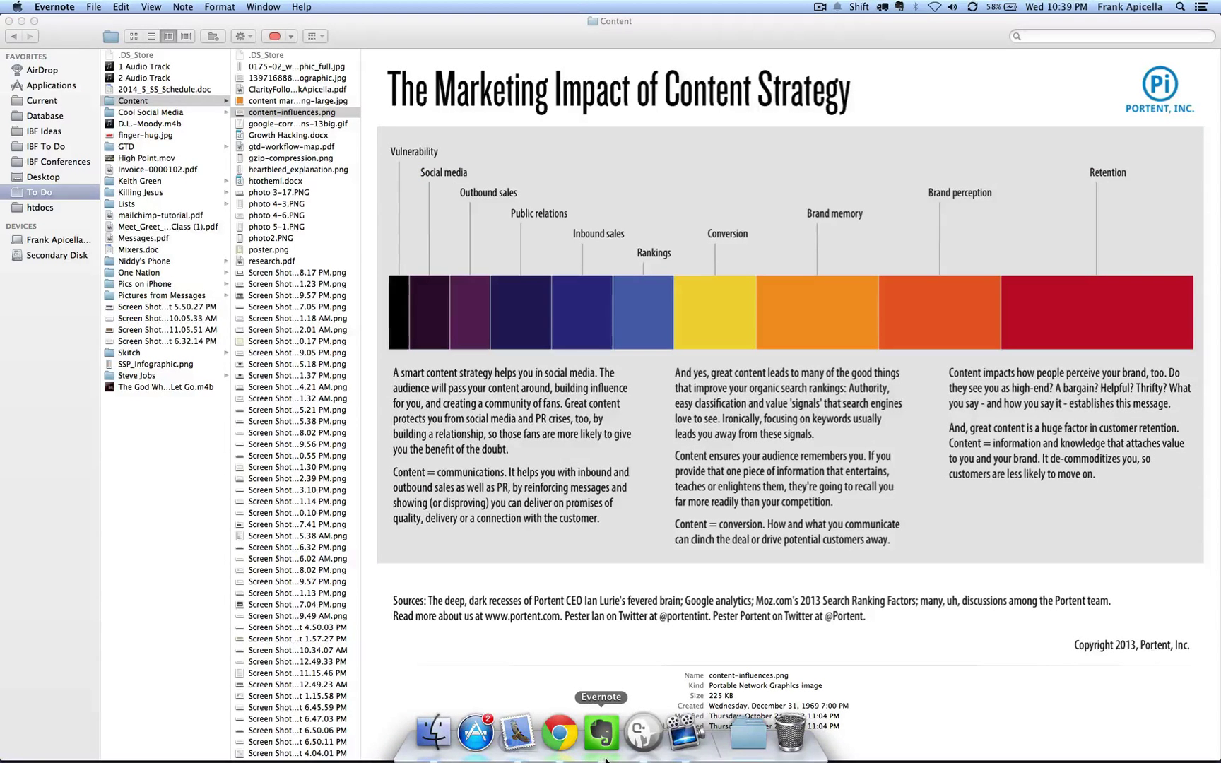
{"action": "left_click", "coordinate": [603, 734]}
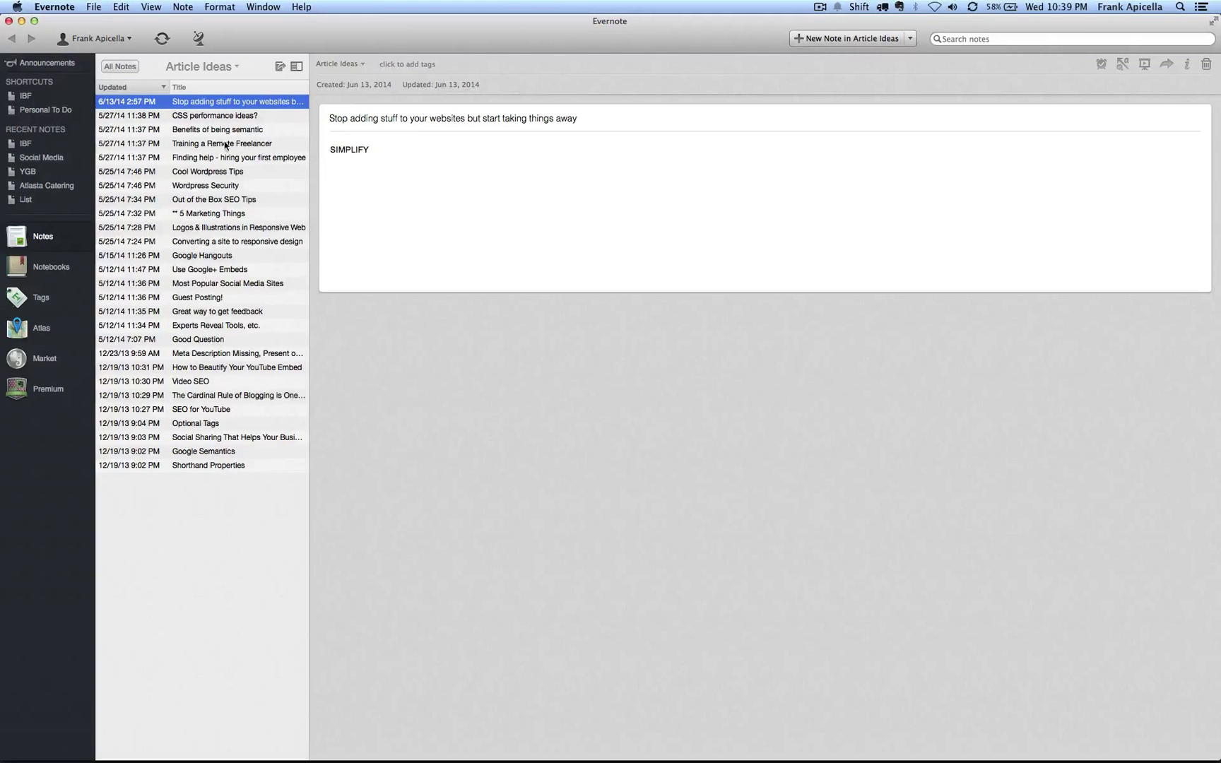
{"action": "left_click", "coordinate": [226, 144]}
{"action": "left_click", "coordinate": [52, 256]}
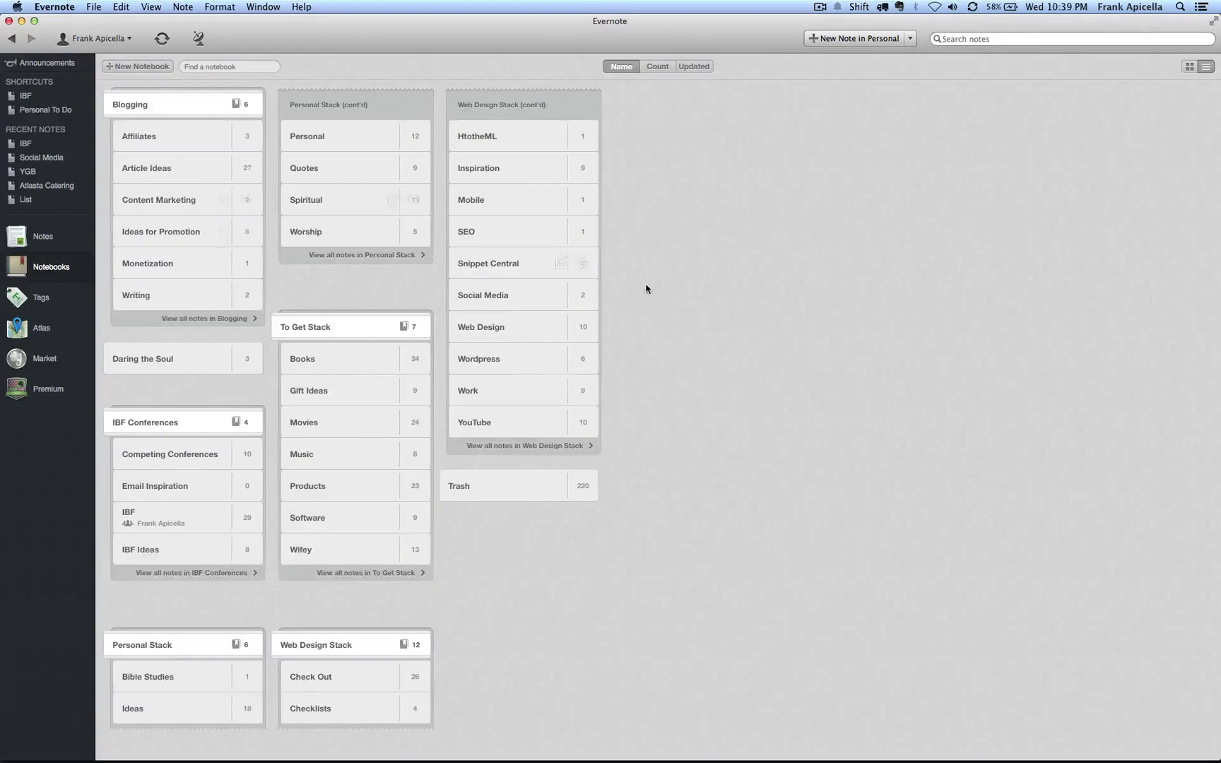
Switch to Google Chrome and back to Evernote with Cmd+Tab
{"action": "key", "text": "super+Tab"}
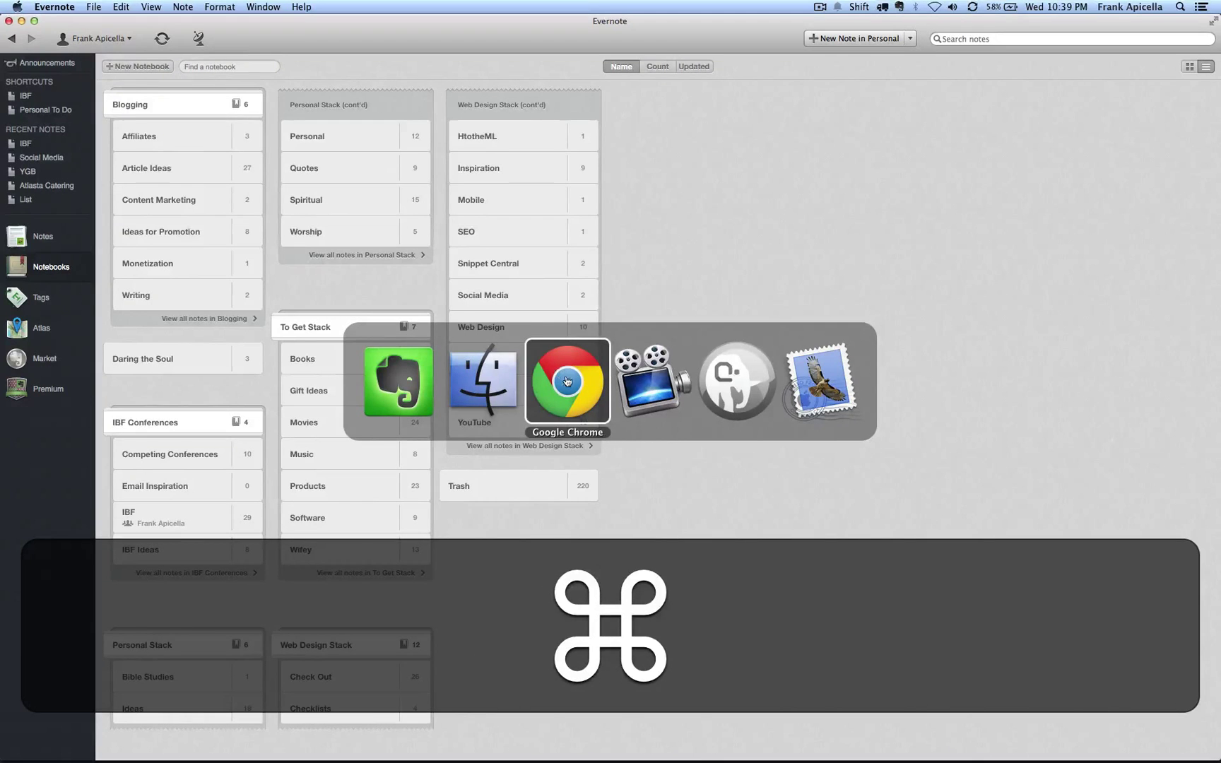
{"action": "left_click", "coordinate": [566, 382]}
{"action": "key", "text": "super+Tab"}
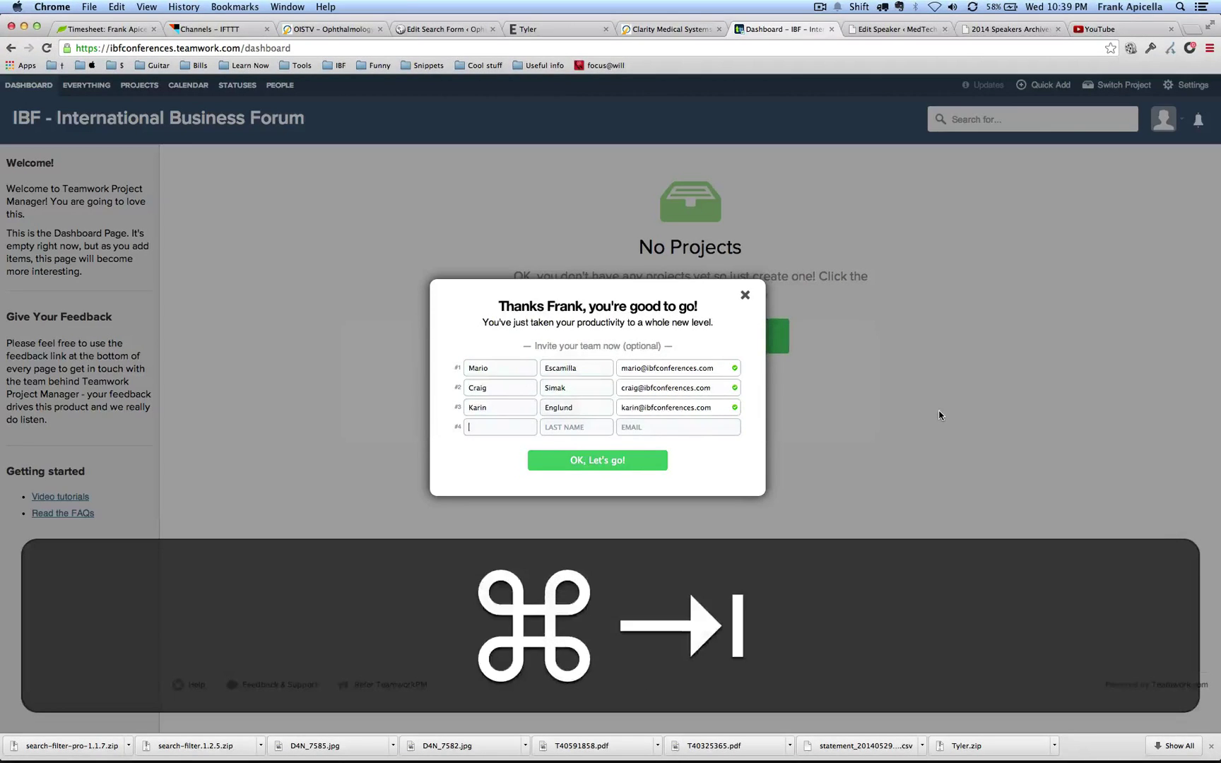
{"action": "left_click", "coordinate": [491, 394]}
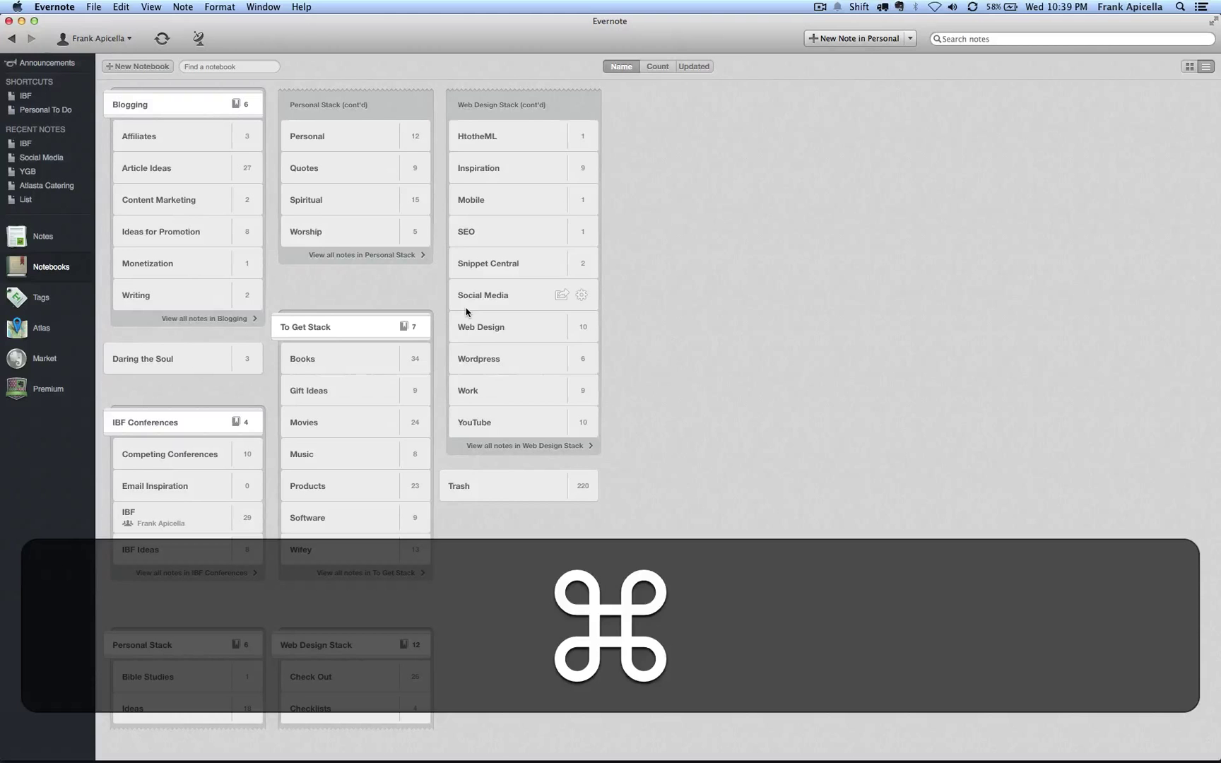
{"action": "key", "text": "super+Tab"}
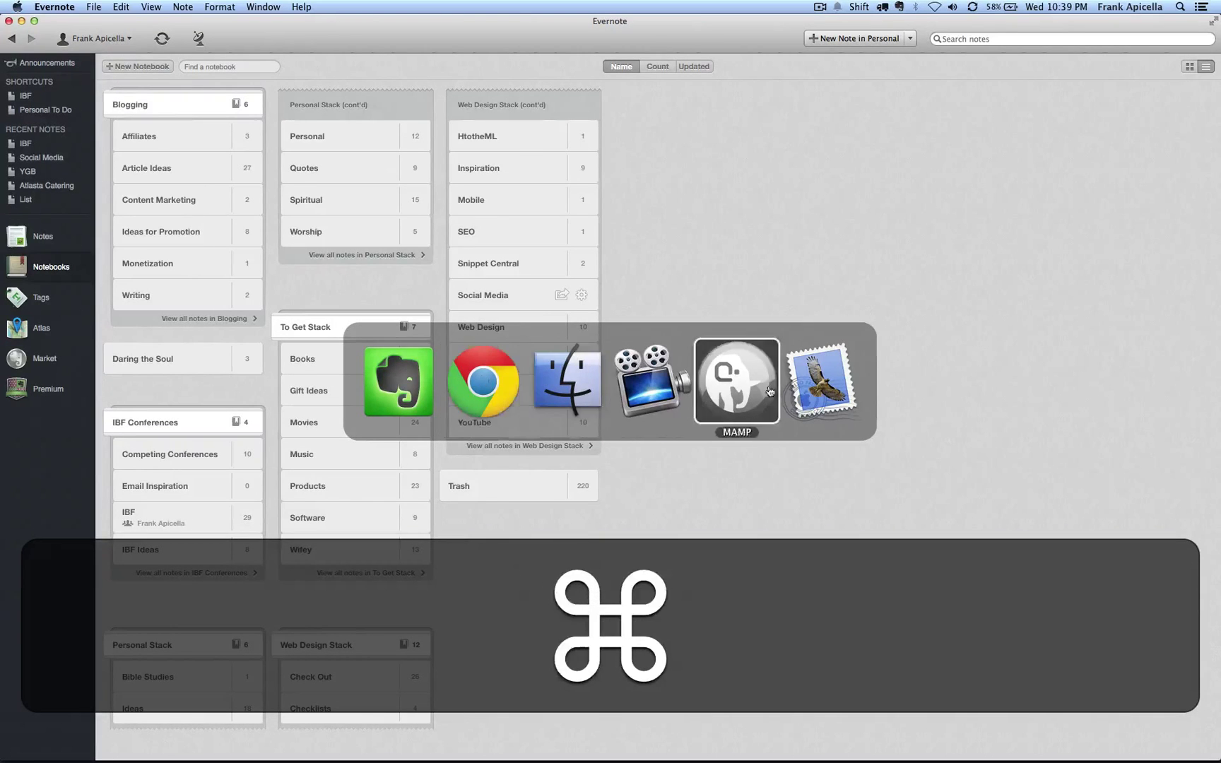
Launch Adobe Photoshop CS5 by searching 'photos' in Spotlight
{"action": "left_click", "coordinate": [477, 382]}
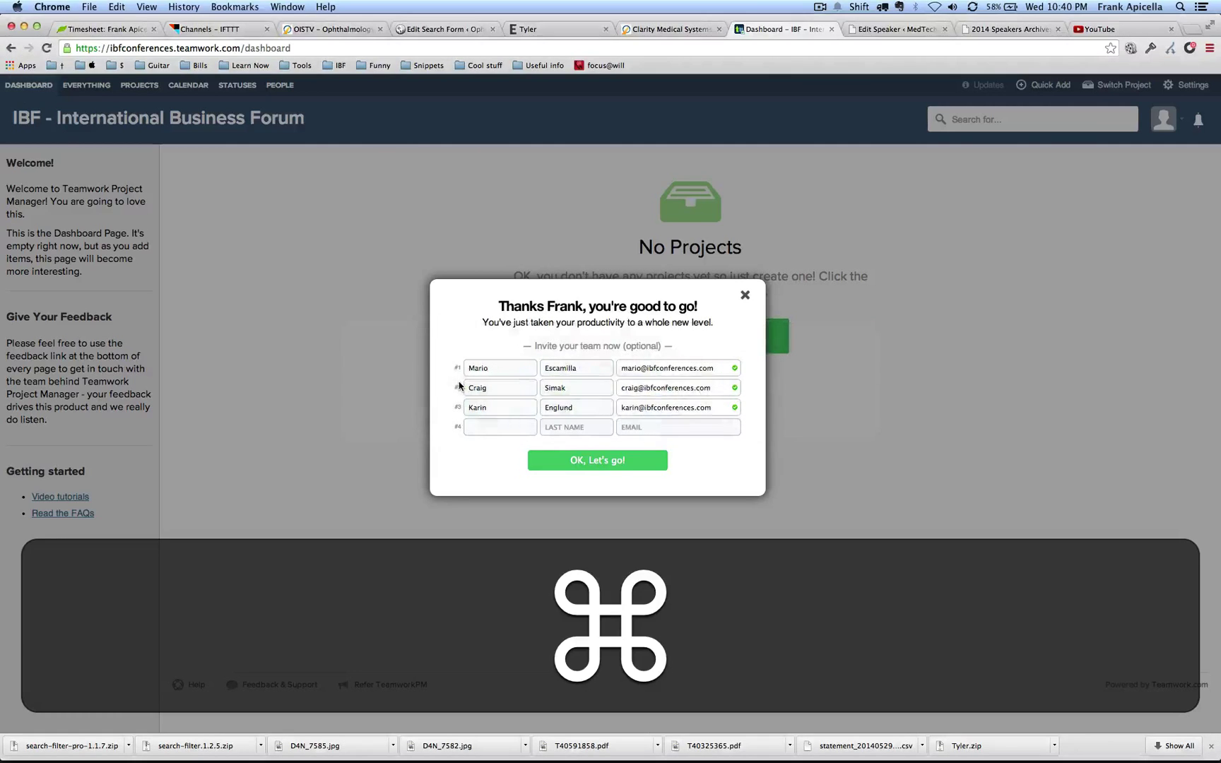
{"action": "key", "text": "super+space"}
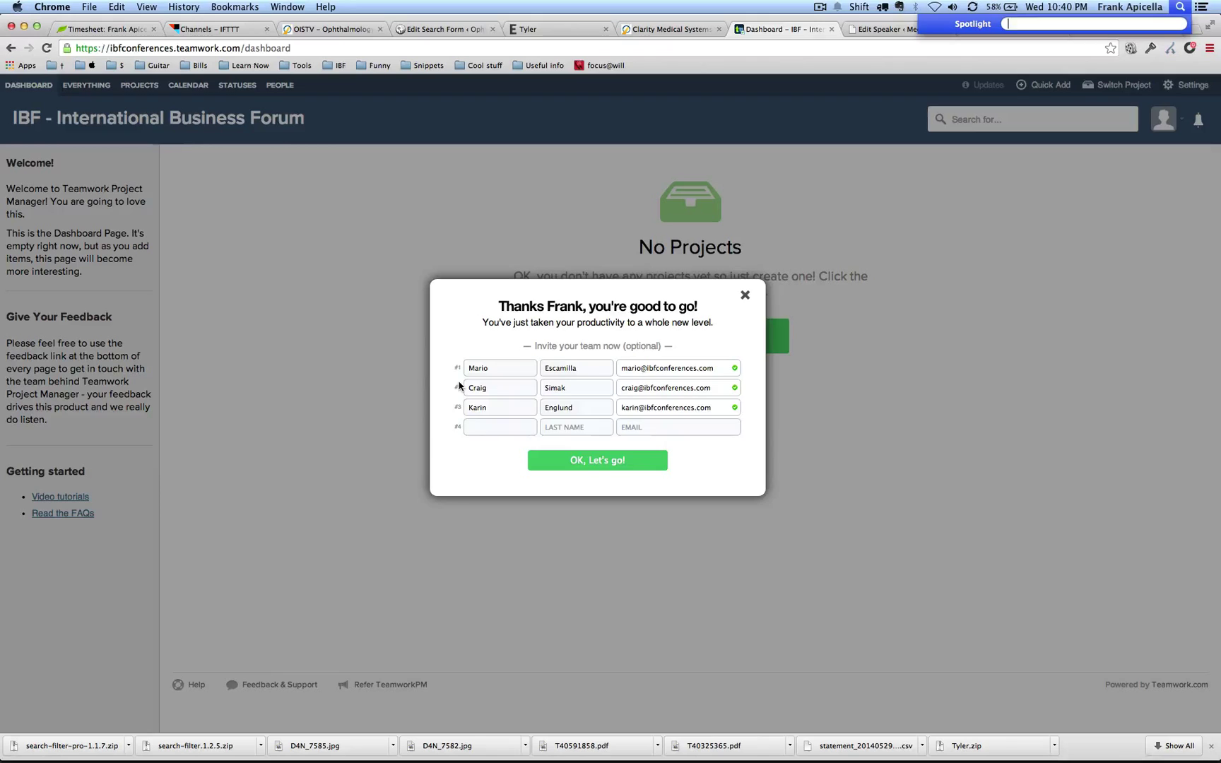
{"action": "type", "text": "photos"}
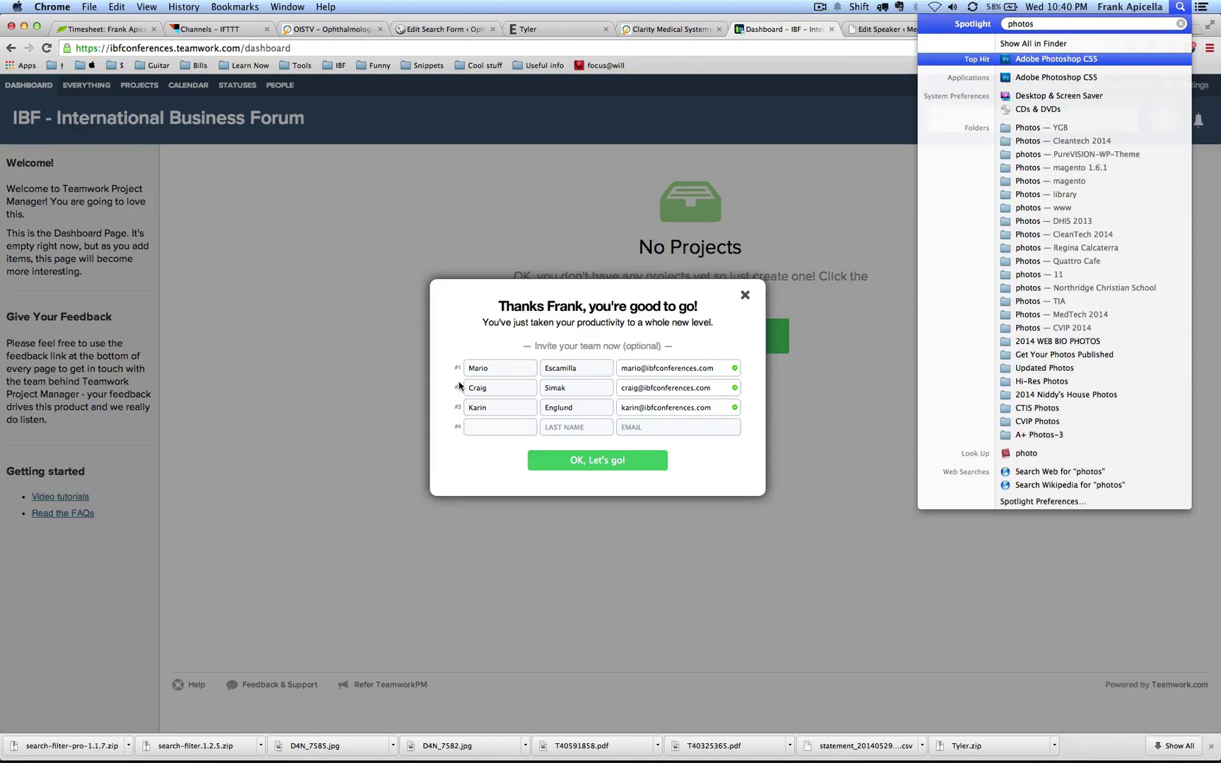
{"action": "key", "text": "Return"}
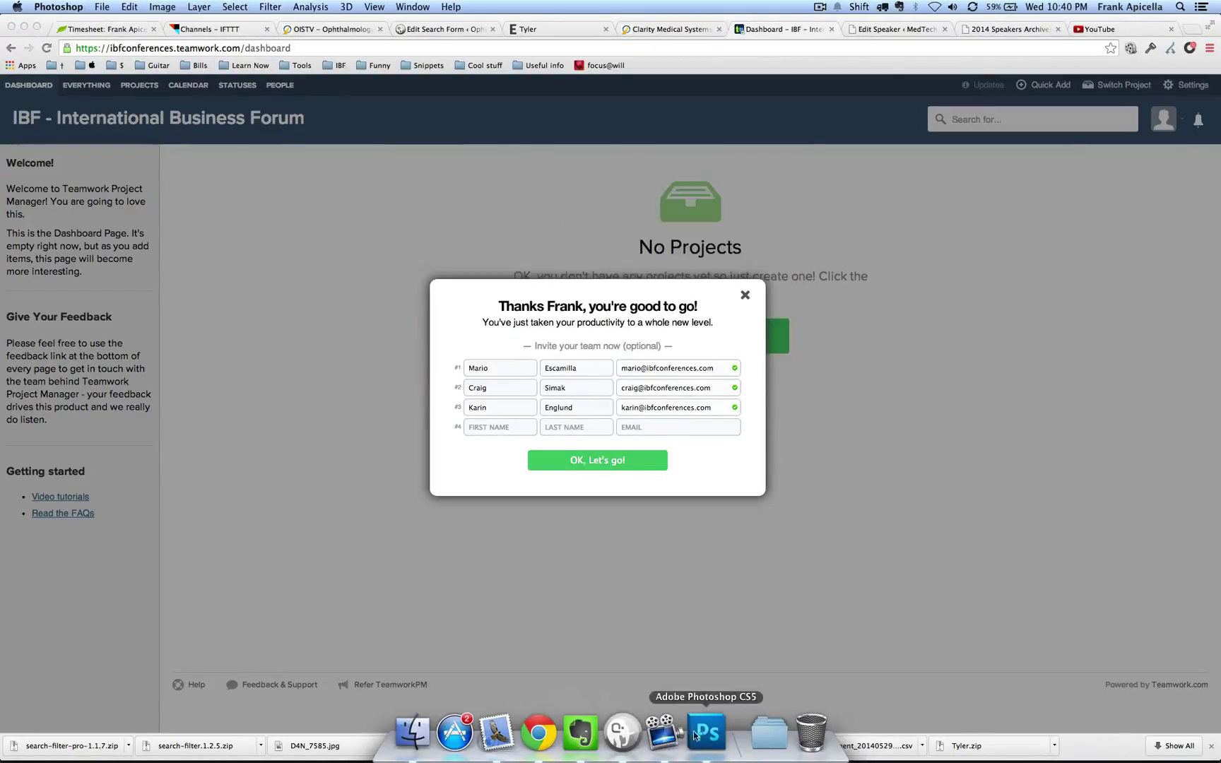
Show the Applications folder in Finder, then switch to Photoshop with Cmd+Tab
{"action": "left_click", "coordinate": [412, 731]}
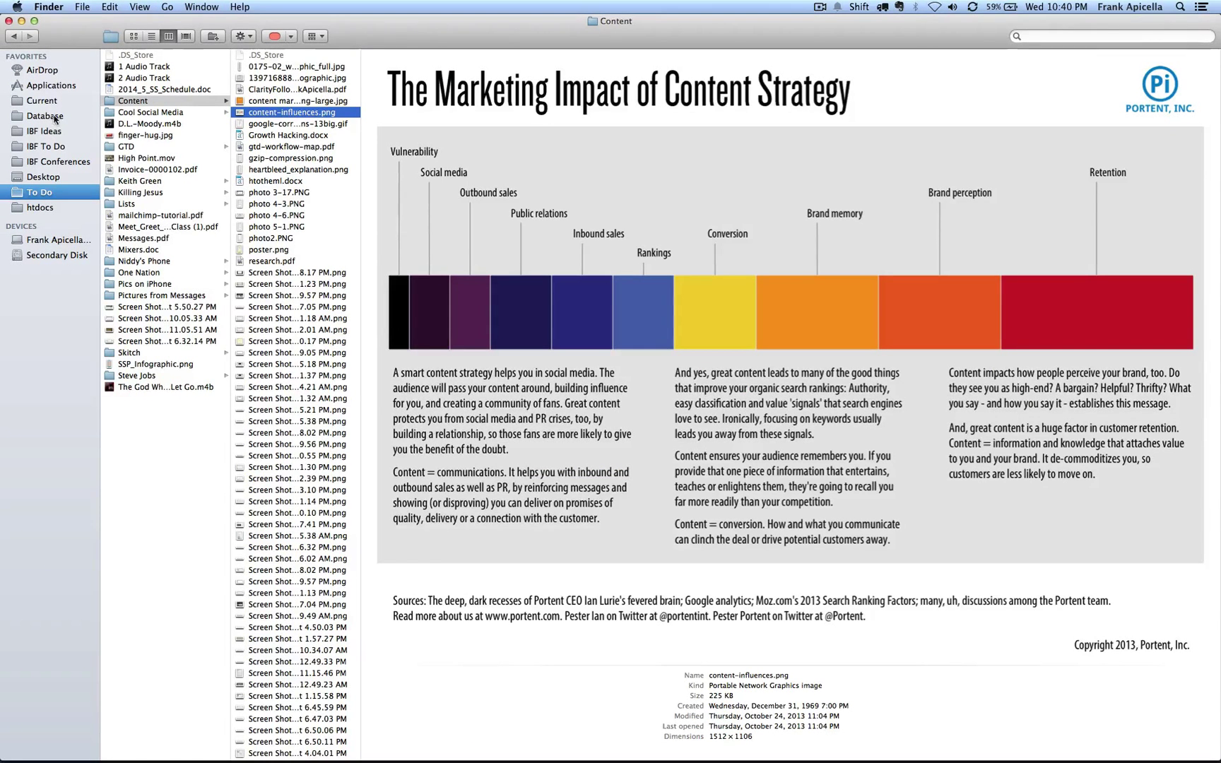
{"action": "left_click", "coordinate": [63, 86]}
{"action": "scroll", "coordinate": [179, 247], "scroll_direction": "down", "scroll_amount": 5}
{"action": "scroll", "coordinate": [179, 248], "scroll_direction": "up", "scroll_amount": 4}
{"action": "key", "text": "super+Tab"}
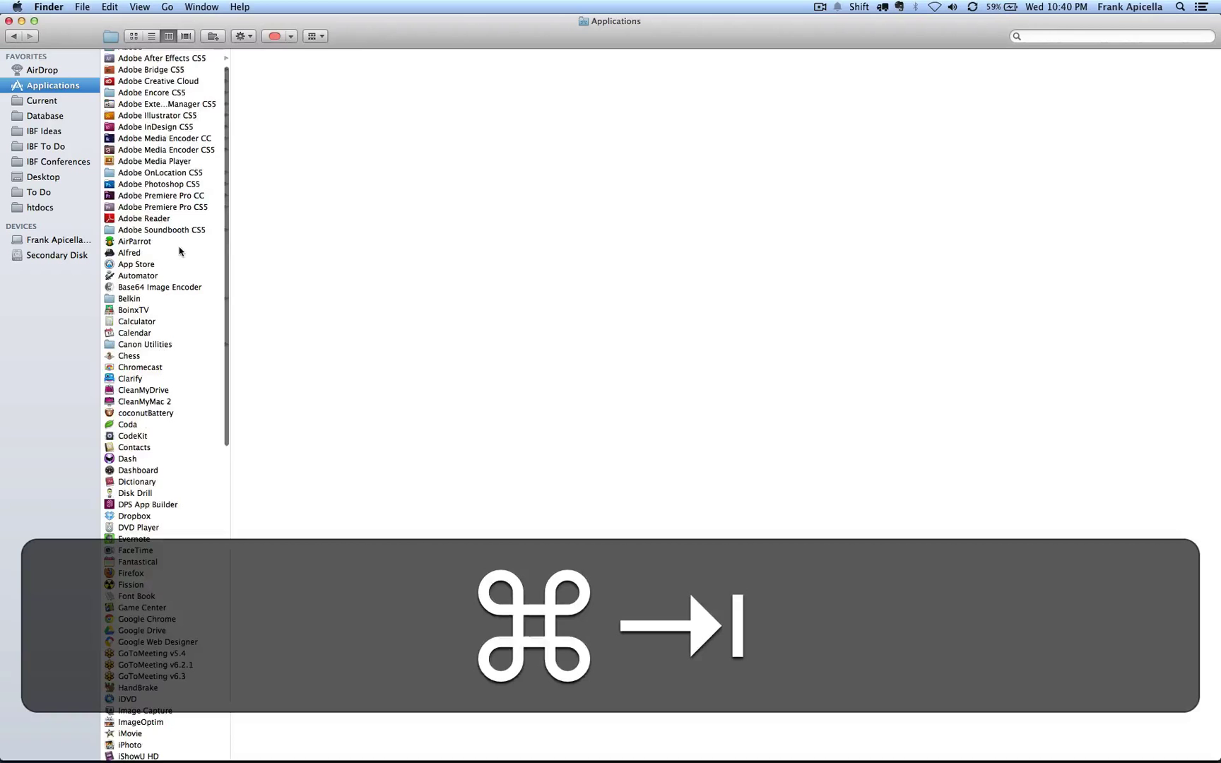
{"action": "key", "text": "super+Tab"}
{"action": "left_click", "coordinate": [447, 400]}
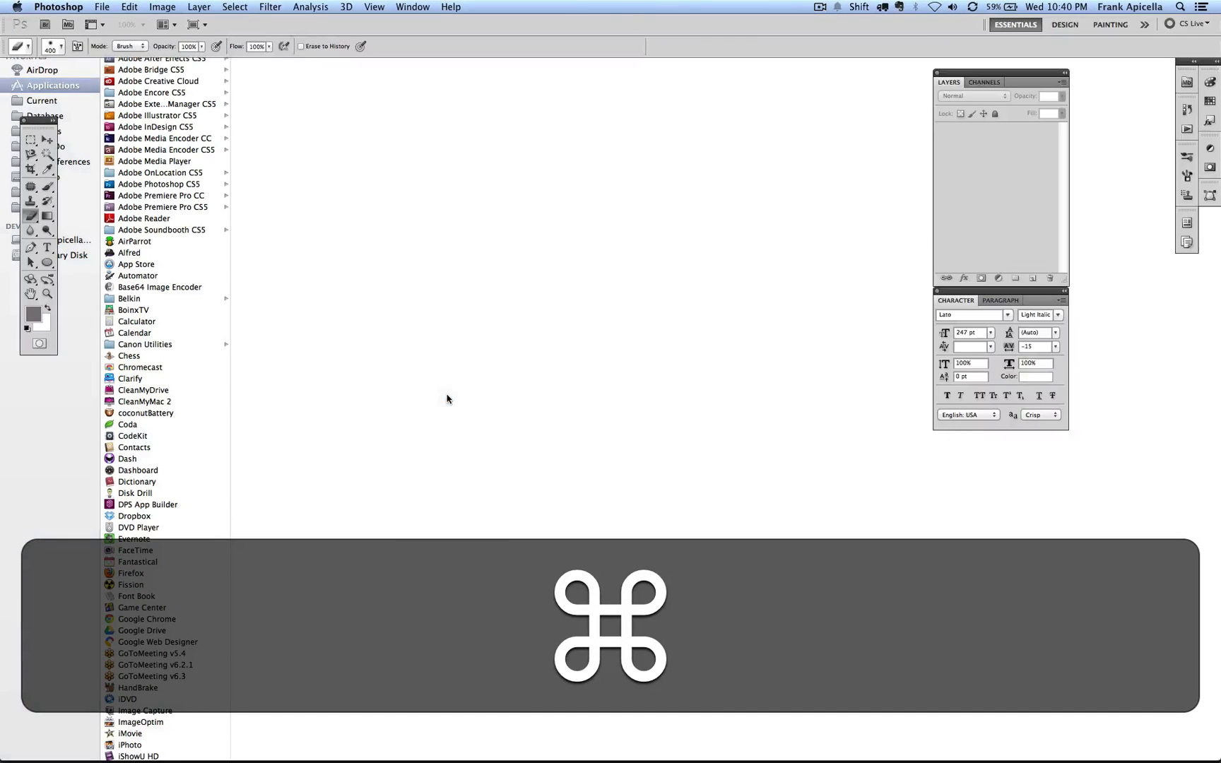
Open Spotlight, clear the previous 'photos' query, and dismiss it with Escape
{"action": "key", "text": "super"}
{"action": "key", "text": "super+space"}
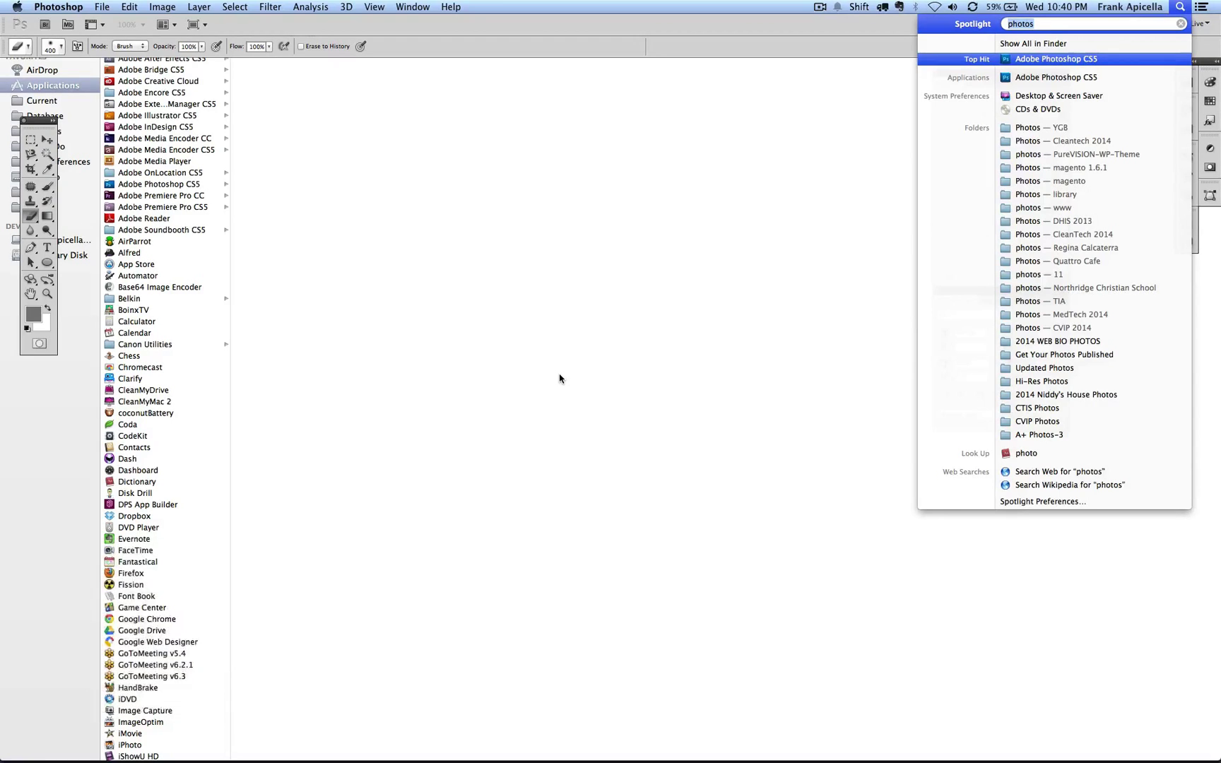
{"action": "key", "text": "BackSpace"}
{"action": "key", "text": "Escape"}
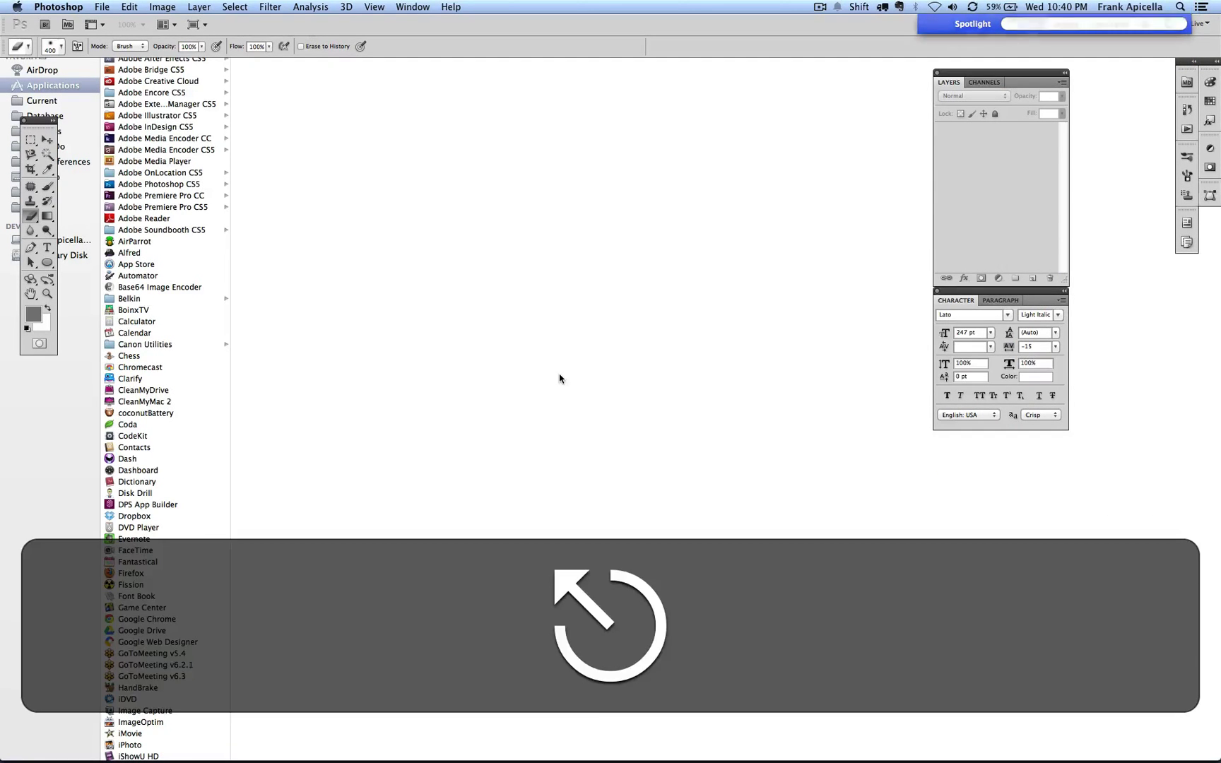
{"action": "key", "text": "super+space"}
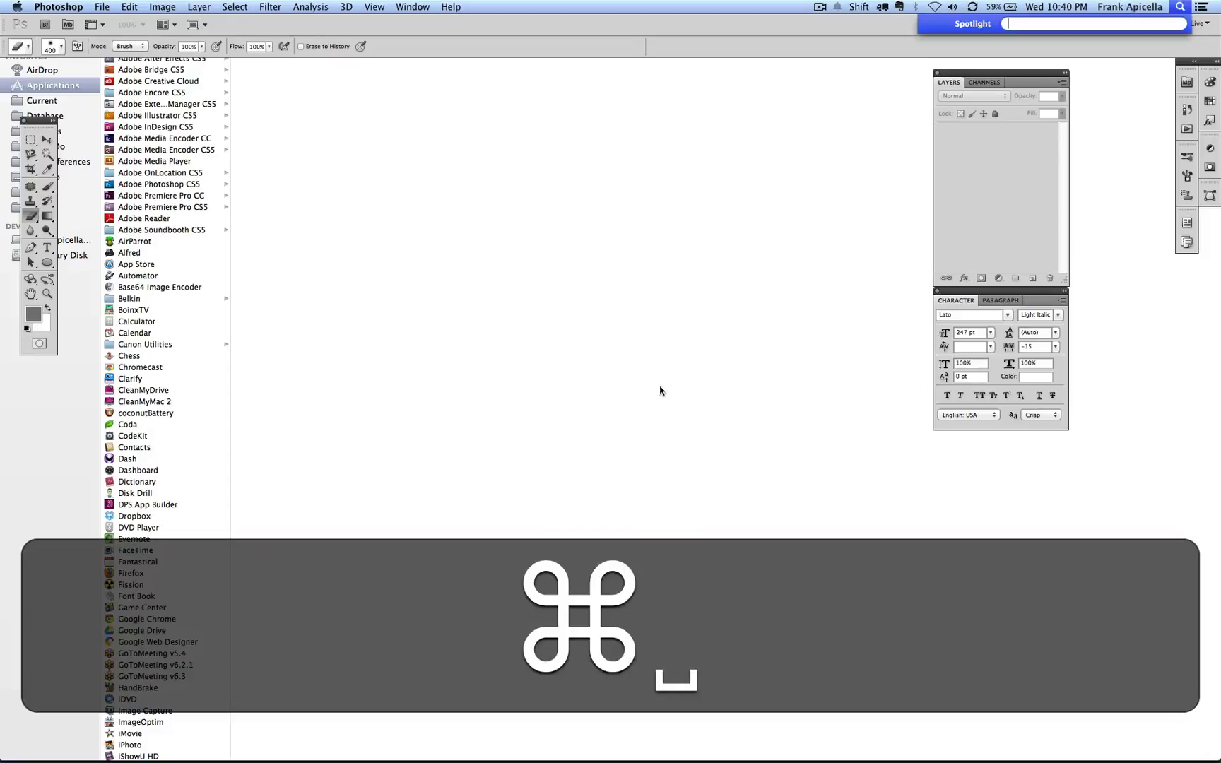
{"action": "key", "text": "super+Escape"}
{"action": "key", "text": "Escape"}
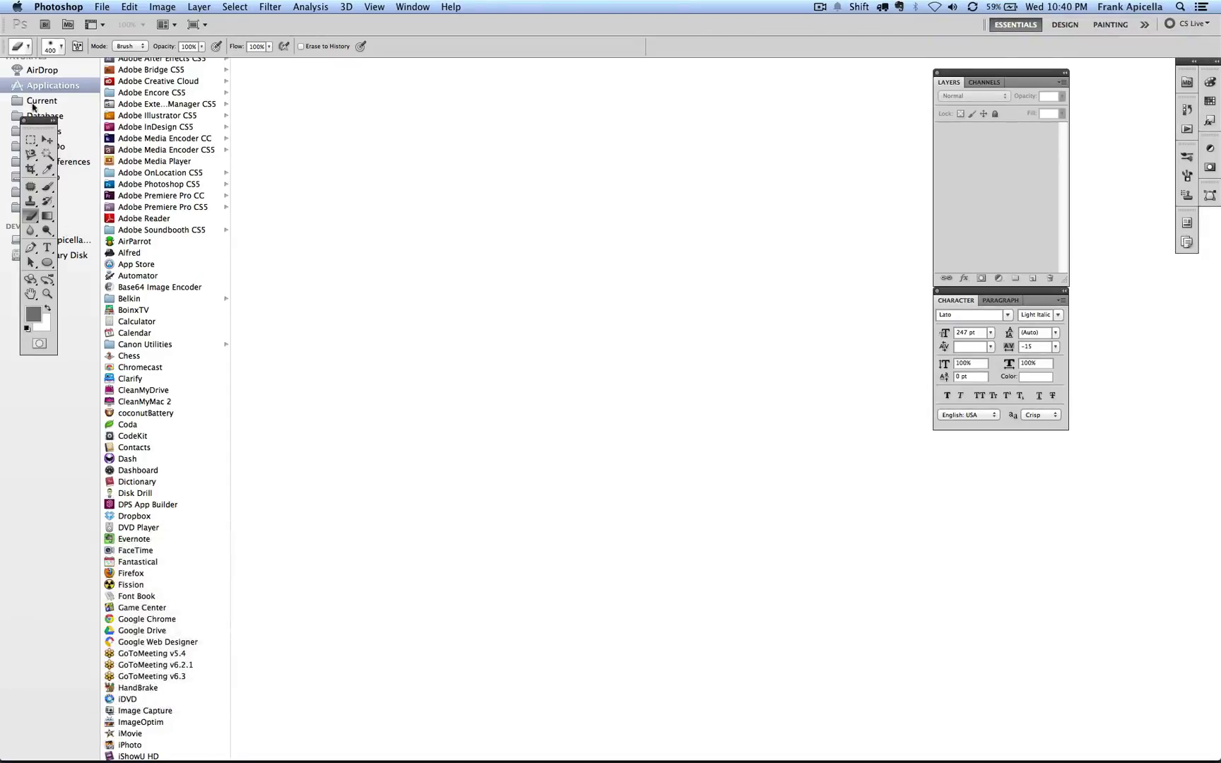
Open background-3.jpg from the Backgrounds folder using Cmd+O
{"action": "key", "text": "super"}
{"action": "key", "text": "super+o"}
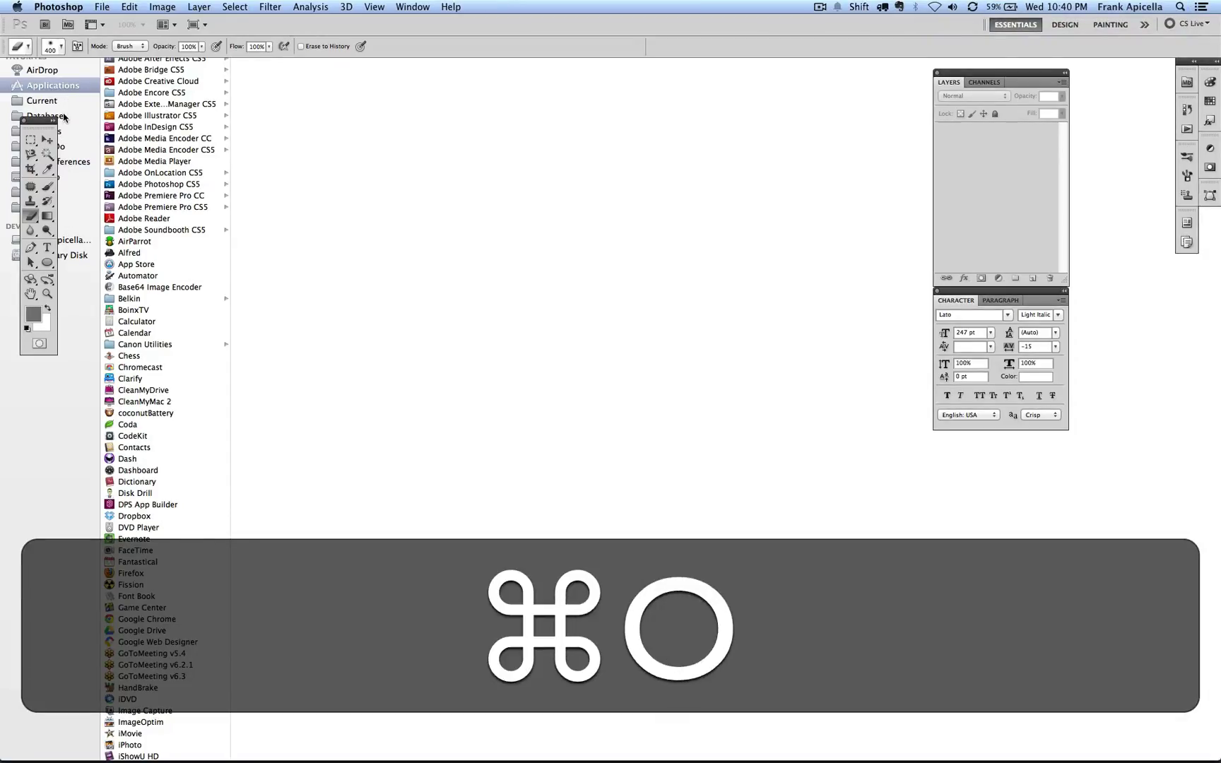
{"action": "key", "text": "super"}
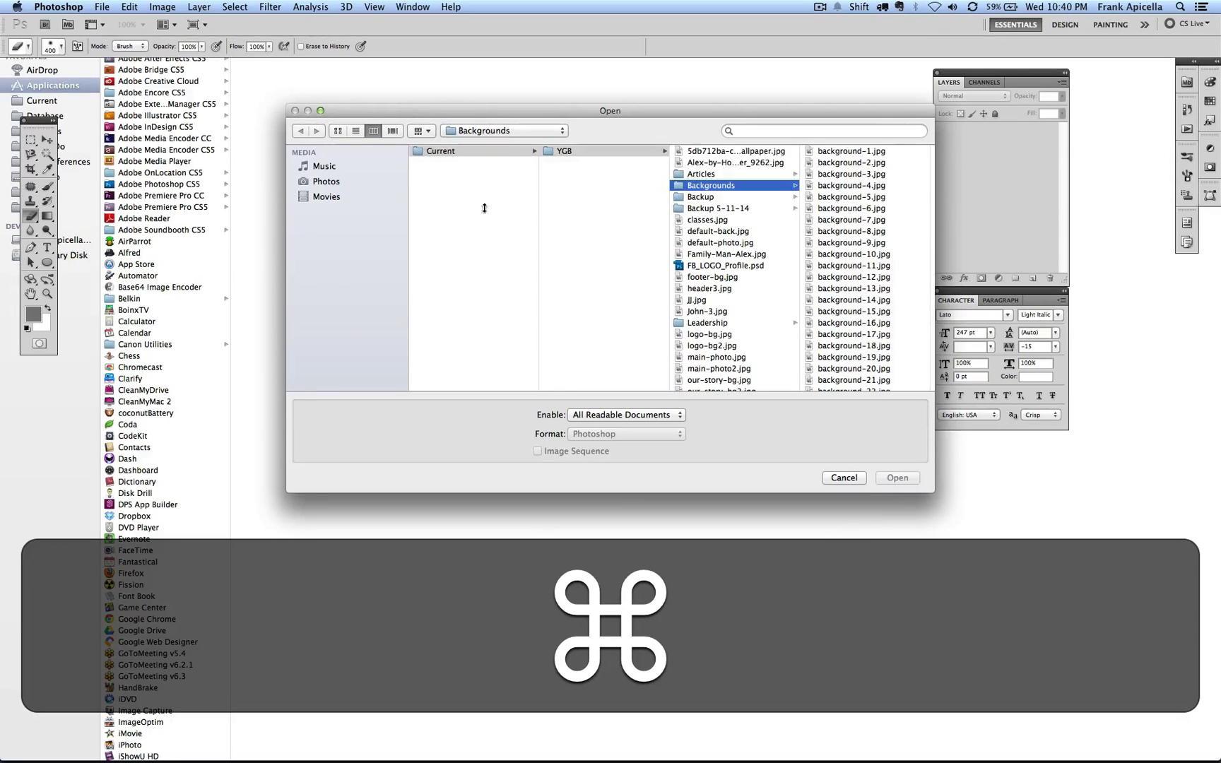
{"action": "left_click", "coordinate": [841, 178]}
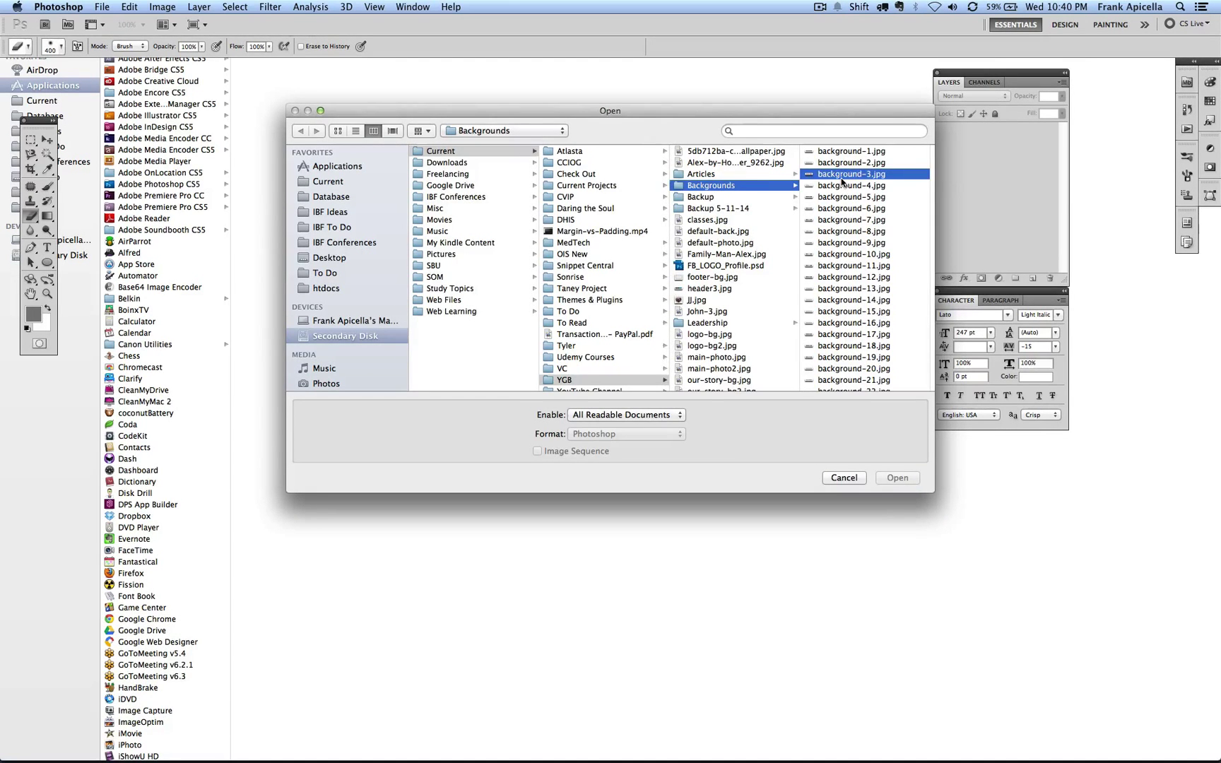
{"action": "key", "text": "Return"}
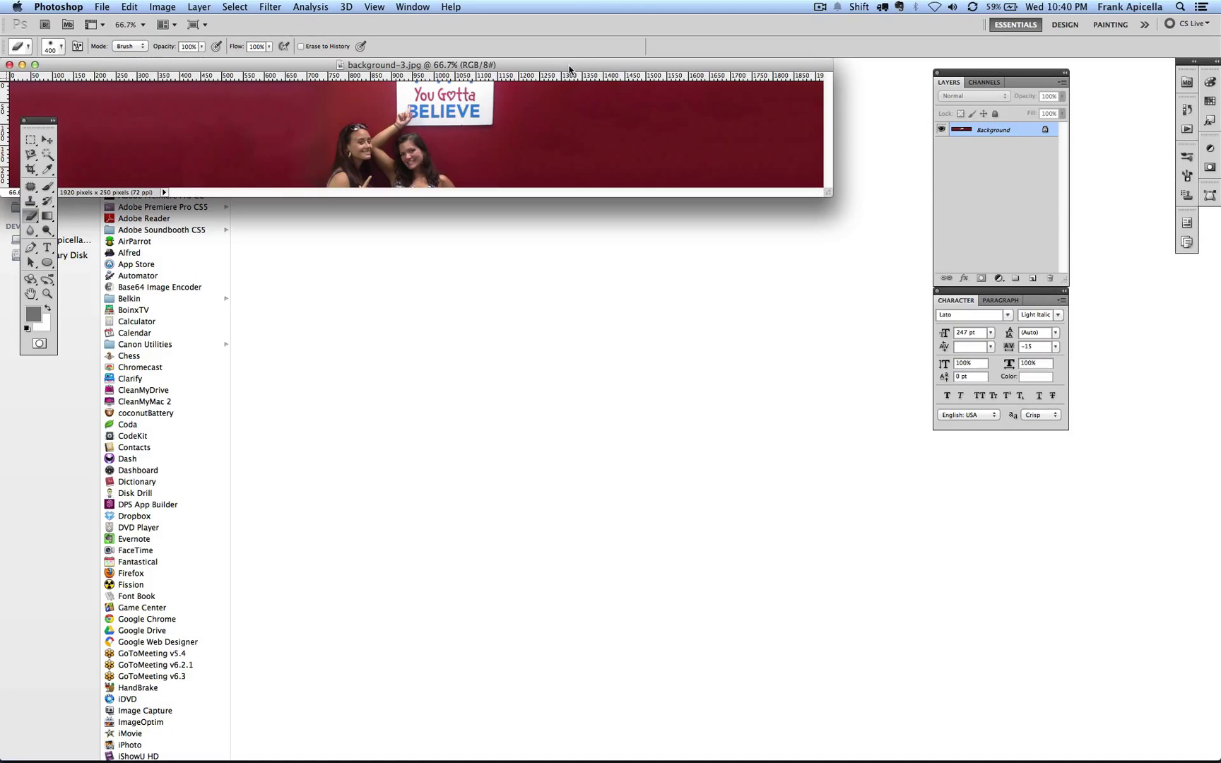
Move the image window and resize background-3.jpg to 900 pixels wide in Image Size
{"action": "left_click_drag", "start_coordinate": [570, 68], "coordinate": [646, 215]}
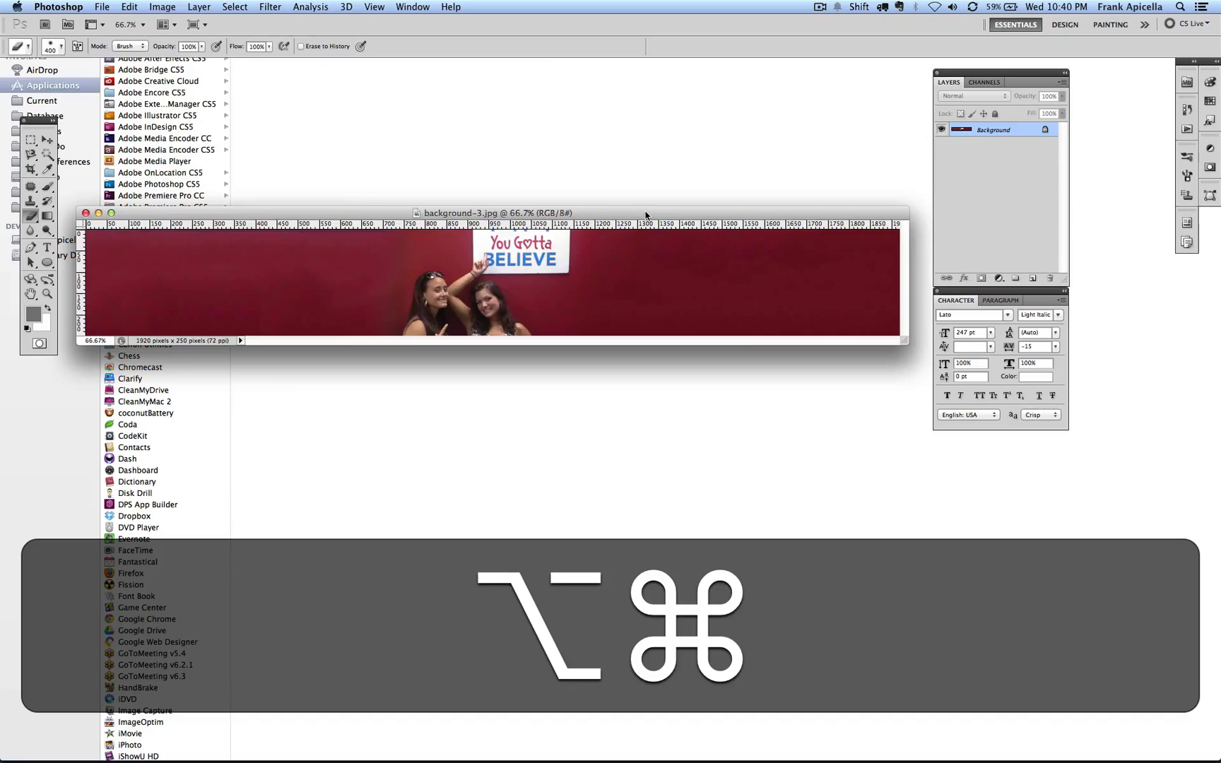
{"action": "key", "text": "alt+super+i"}
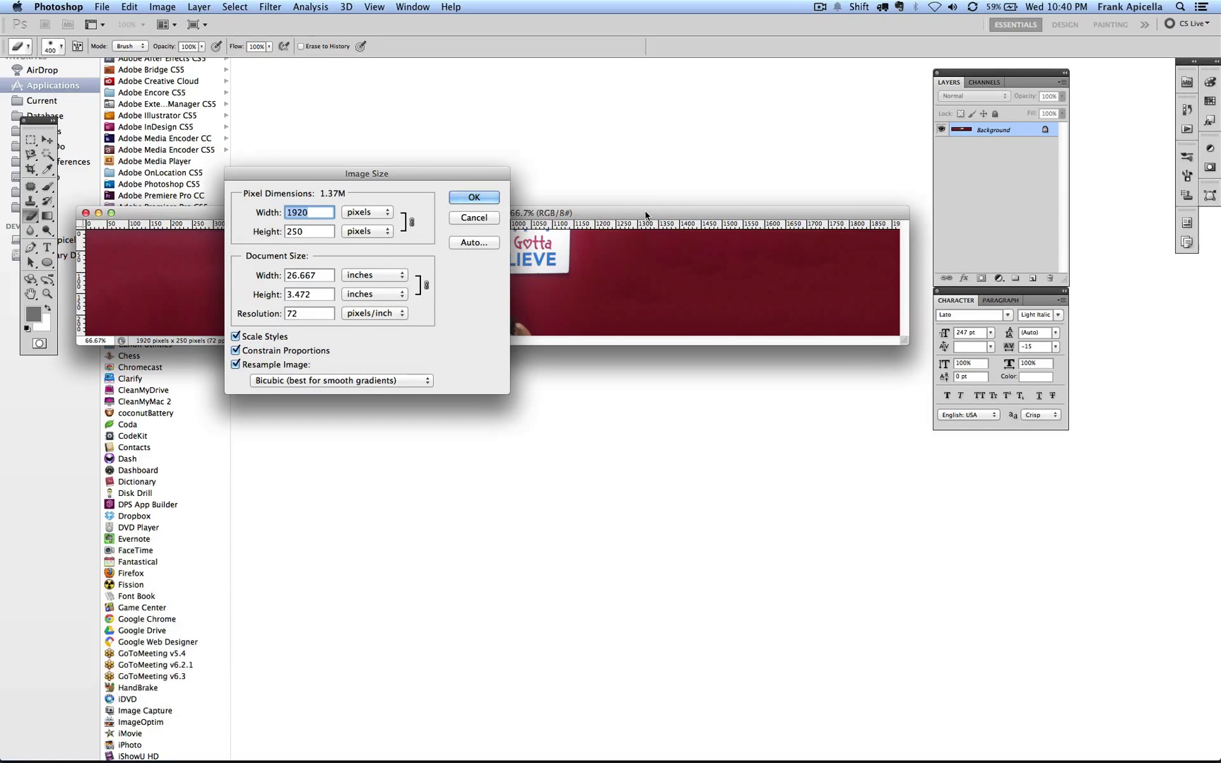
{"action": "type", "text": "900"}
{"action": "key", "text": "Return"}
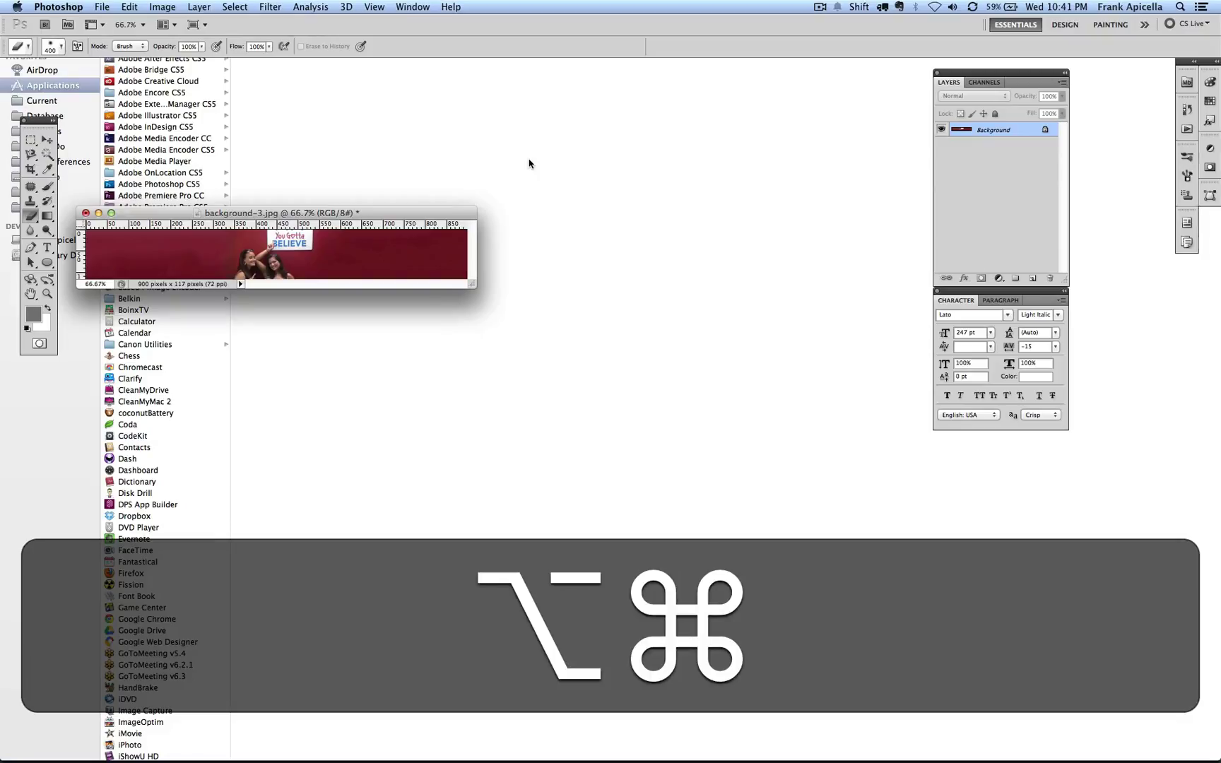
Toggle undo and redo between 900×117 and 1920×250, ending at the original 1920×250
{"action": "key", "text": "alt+super+z"}
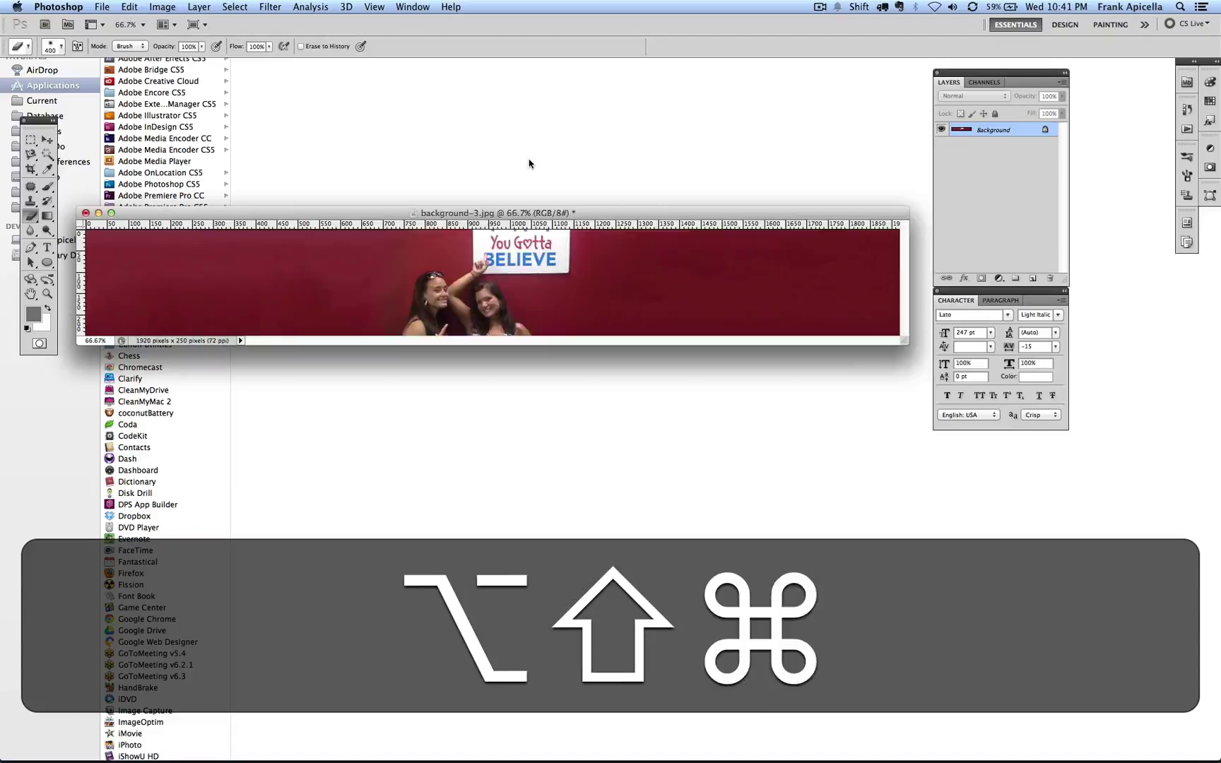
{"action": "key", "text": "alt+shift+super+z"}
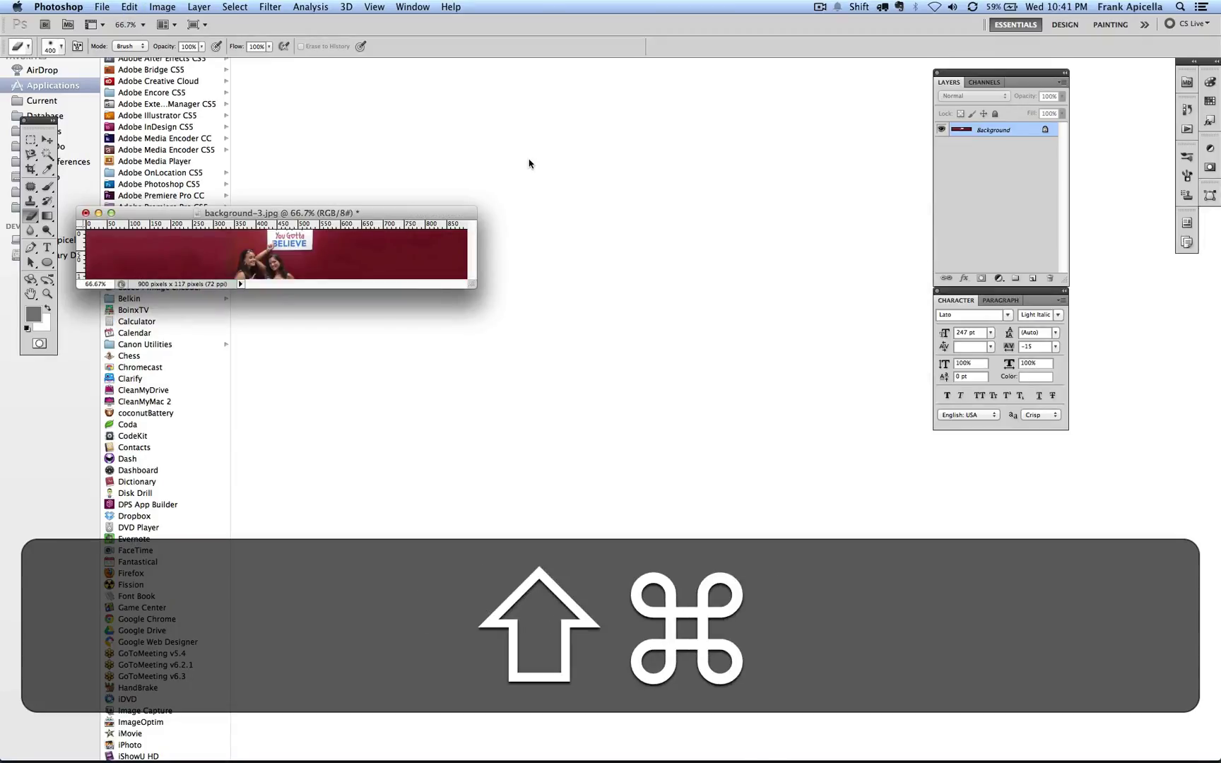
{"action": "key", "text": "super+z"}
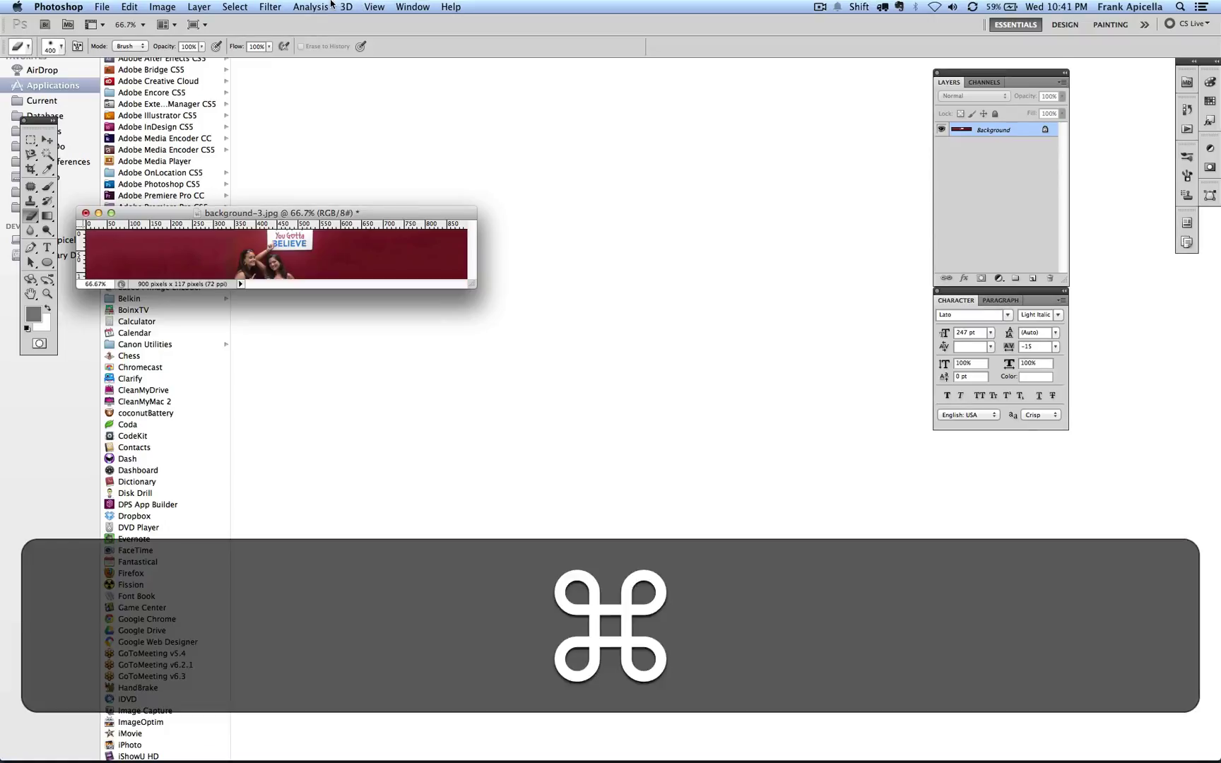
{"action": "key", "text": "alt+super+z"}
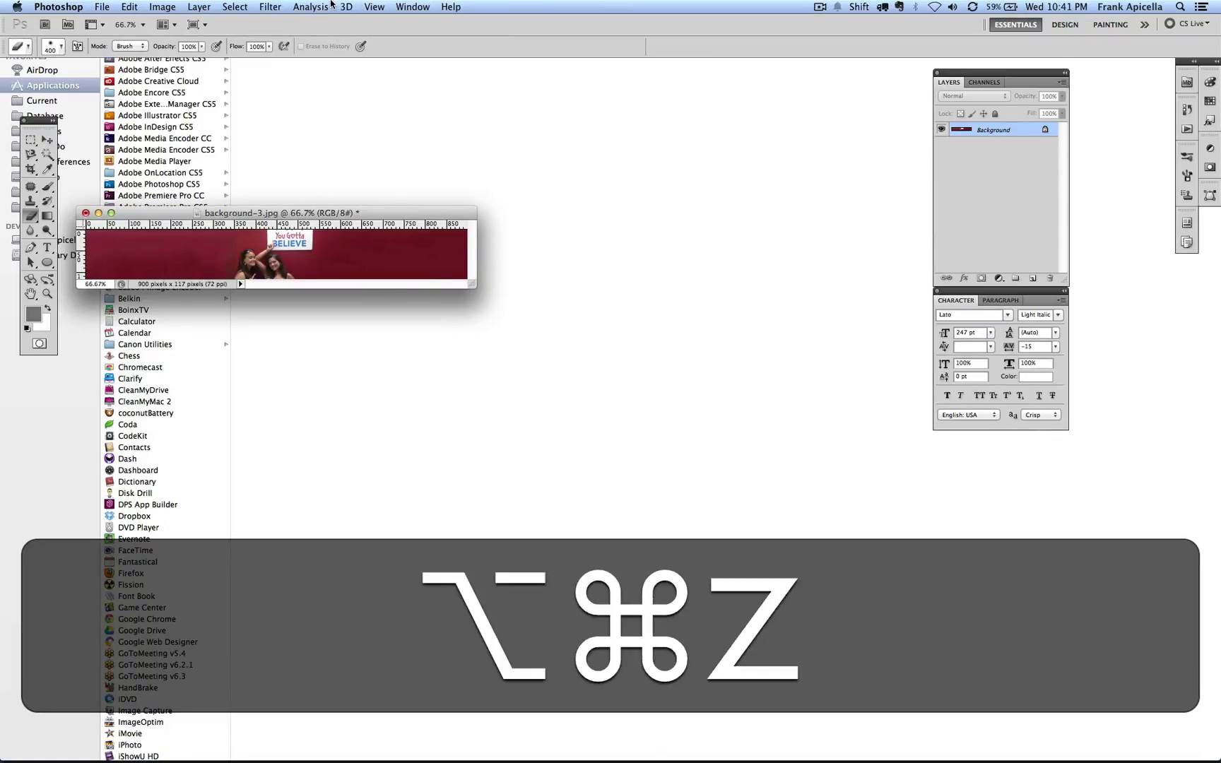
{"action": "key", "text": "alt+shift+super+z"}
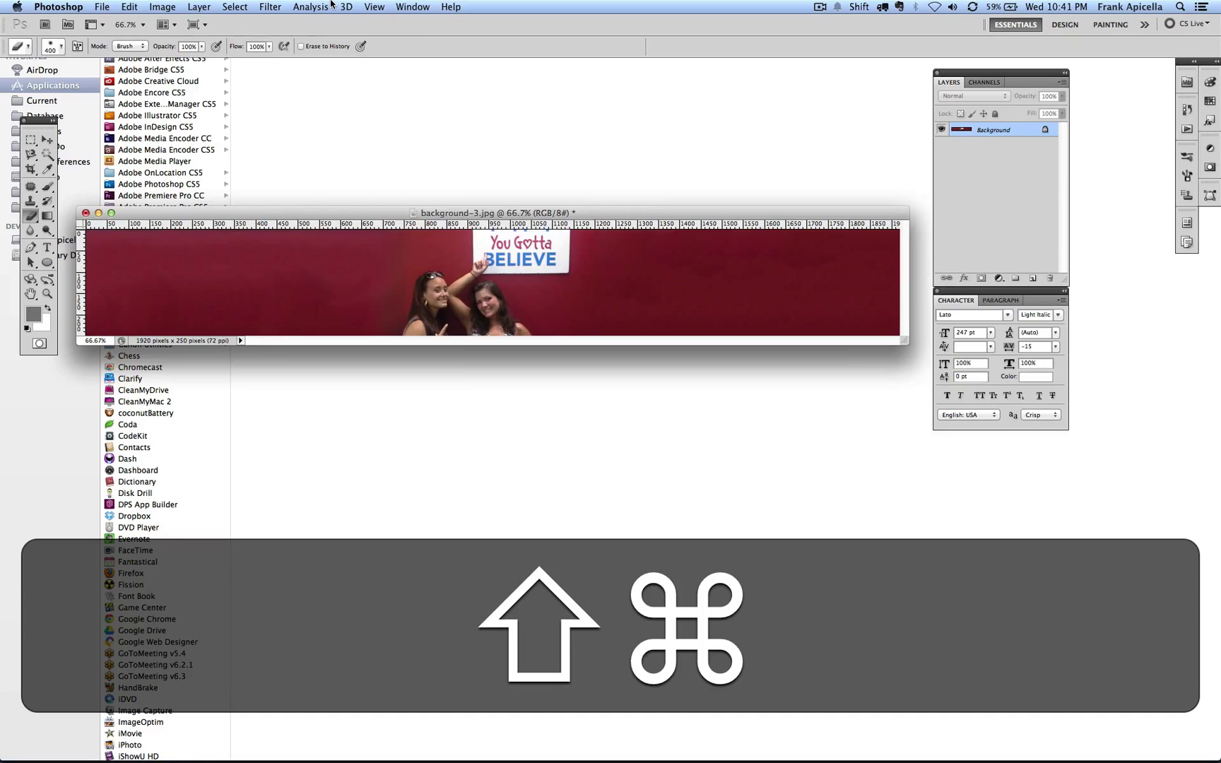
{"action": "key", "text": "shift+super+z"}
{"action": "key", "text": "alt+shift+super+z"}
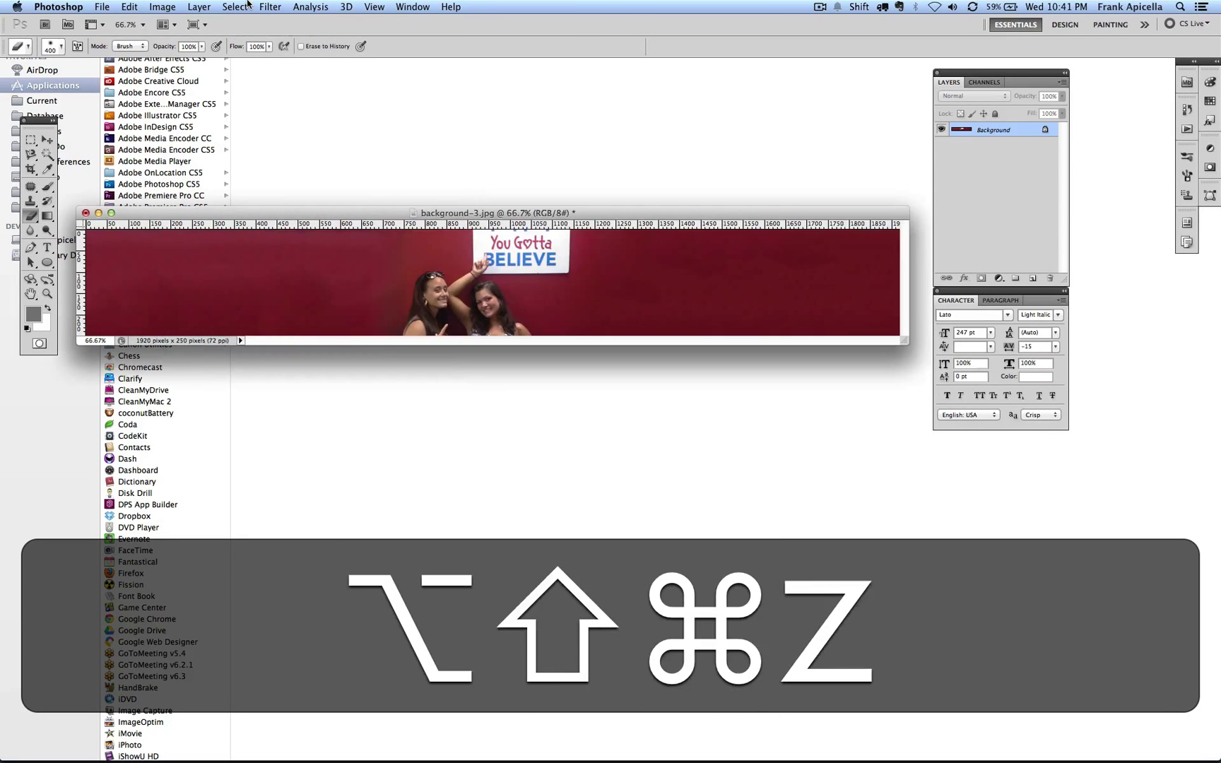
{"action": "left_click_drag", "start_coordinate": [179, 207], "coordinate": [156, 132]}
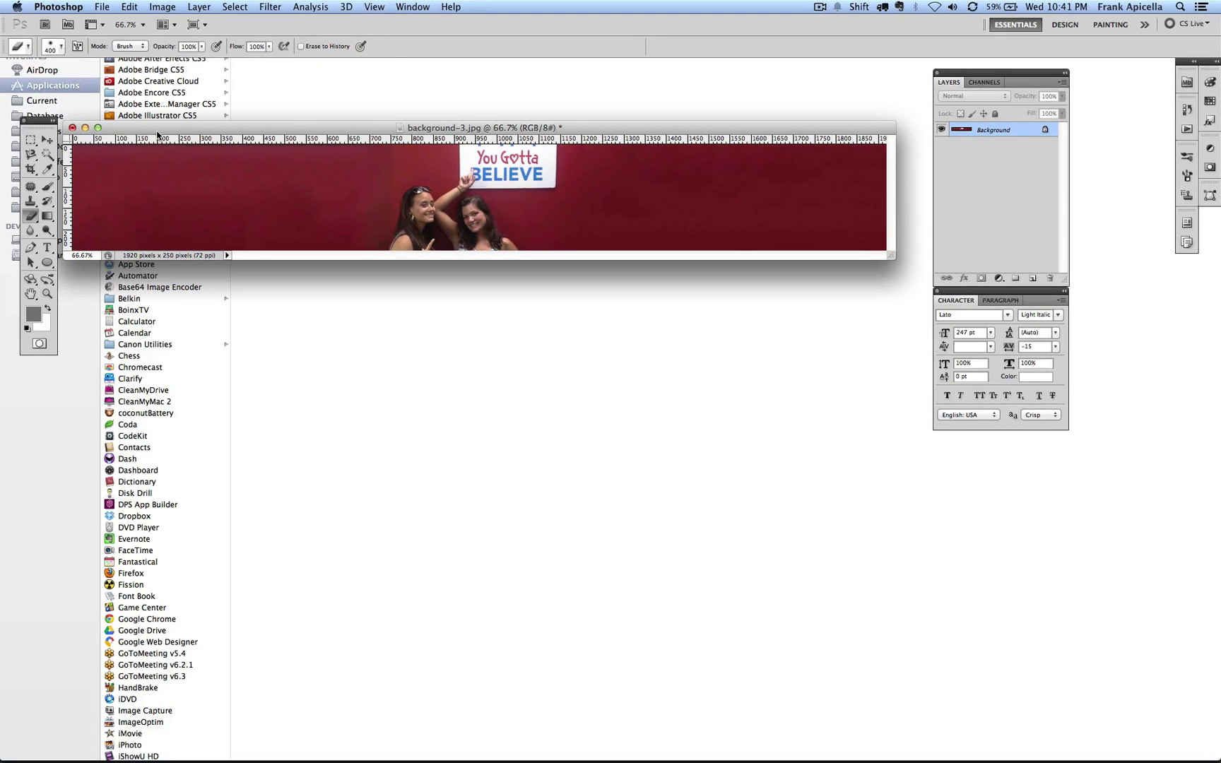
{"action": "key", "text": "v"}
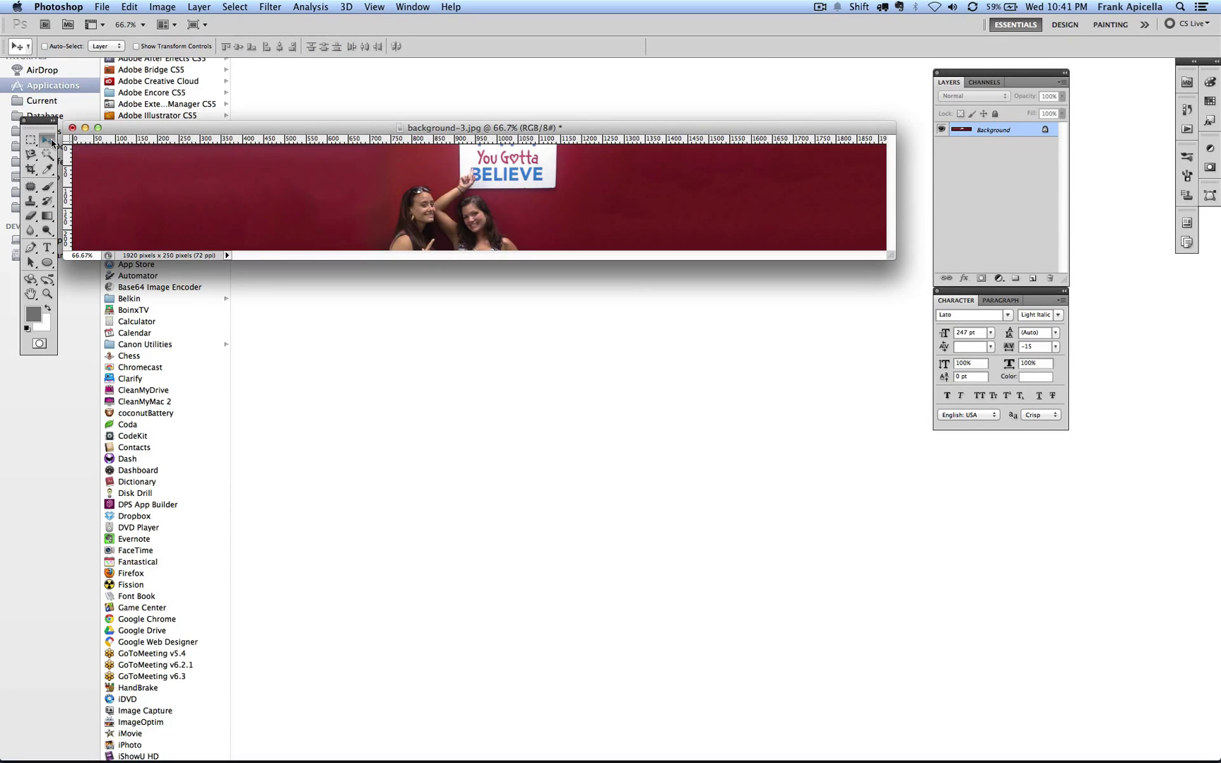
{"action": "key", "text": "c"}
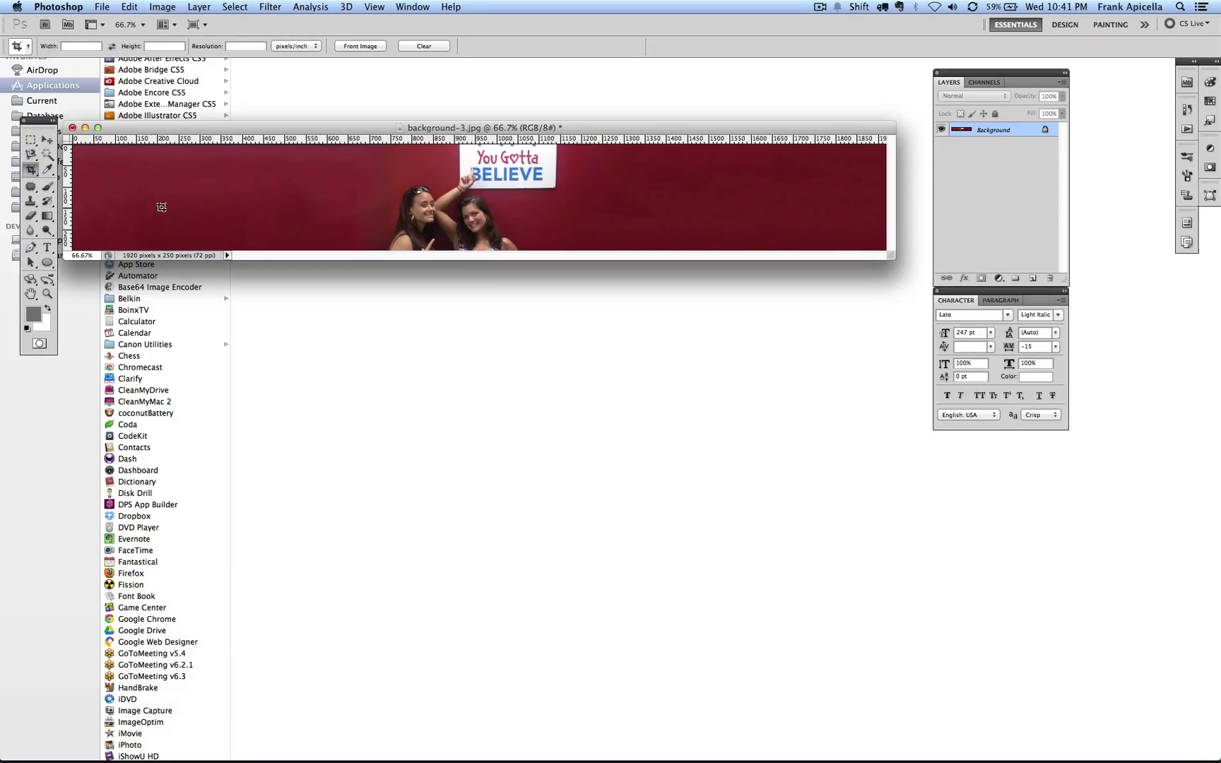
{"action": "left_click", "coordinate": [160, 7]}
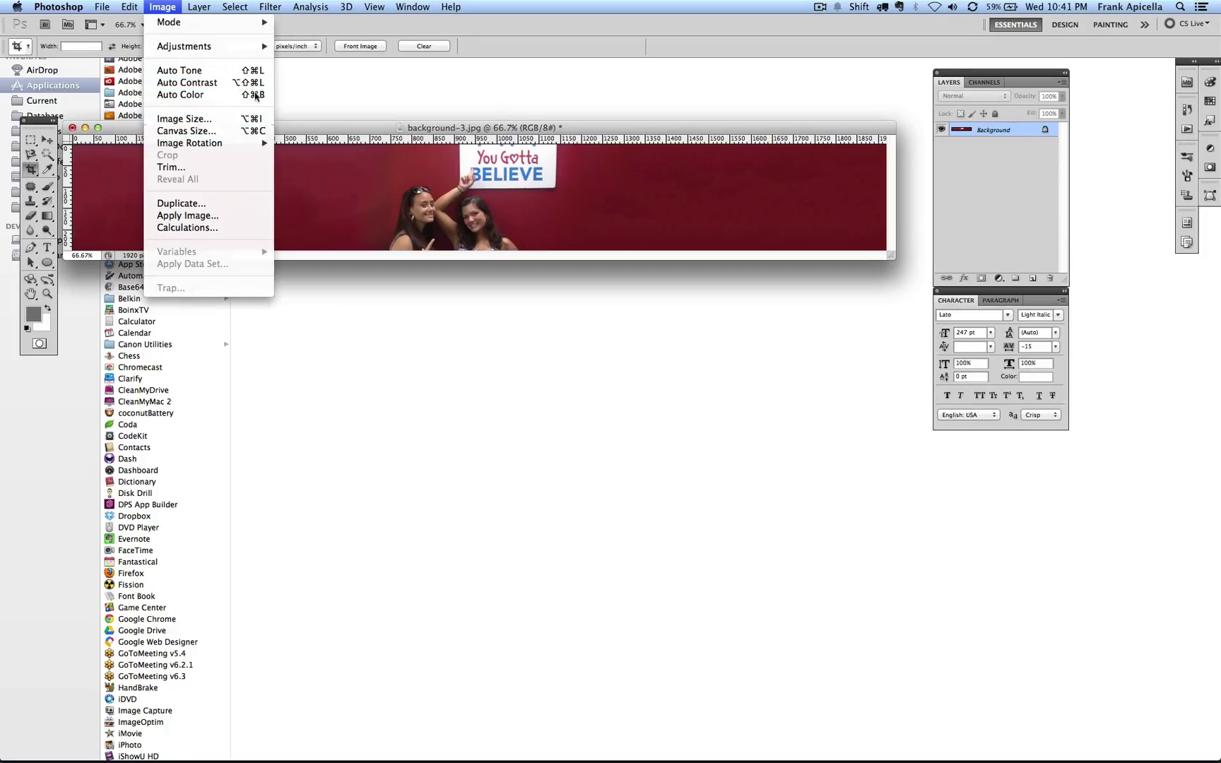
{"action": "mouse_move", "coordinate": [254, 51]}
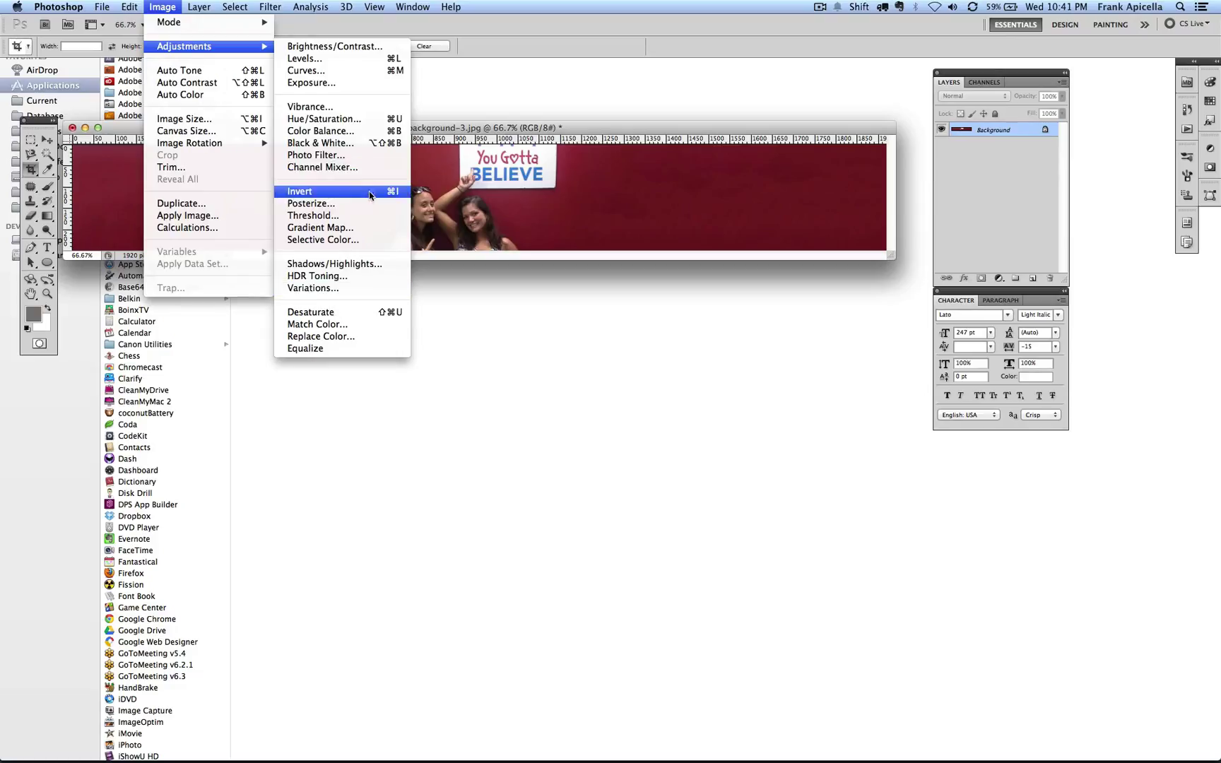
{"action": "left_click", "coordinate": [463, 199]}
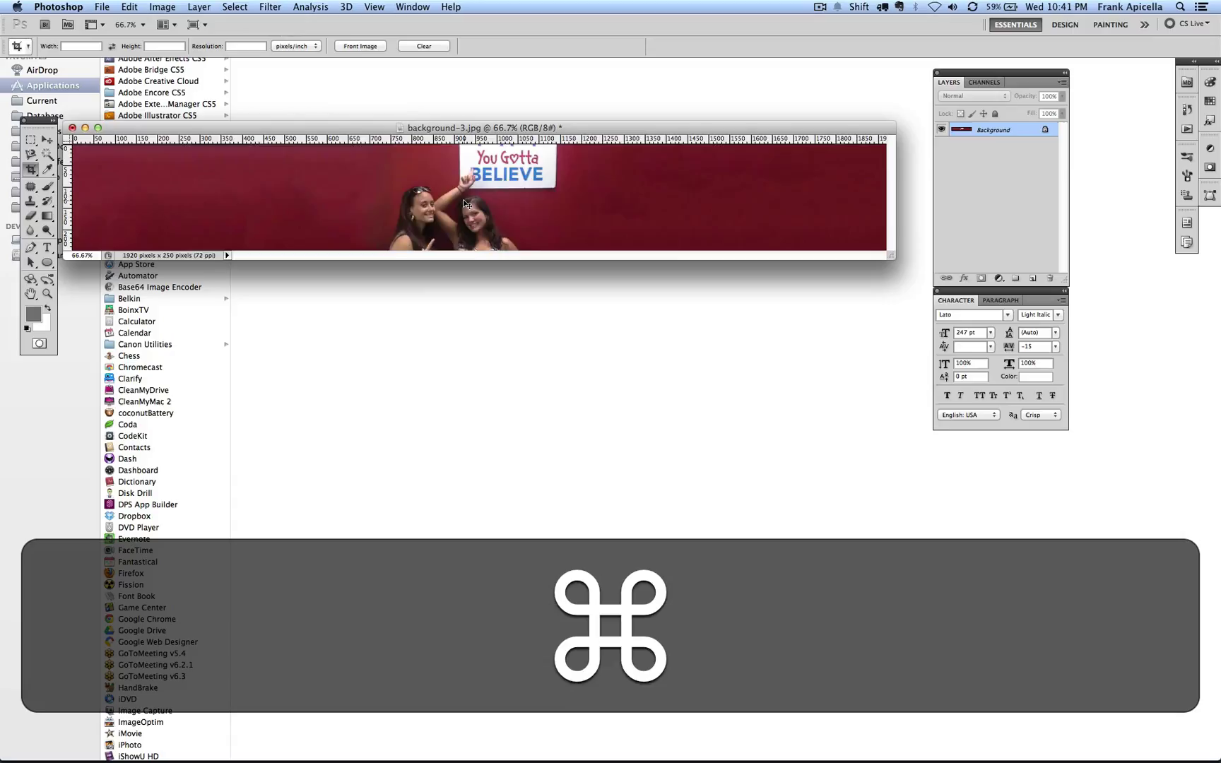
{"action": "key", "text": "super+i"}
{"action": "key", "text": "super+i"}
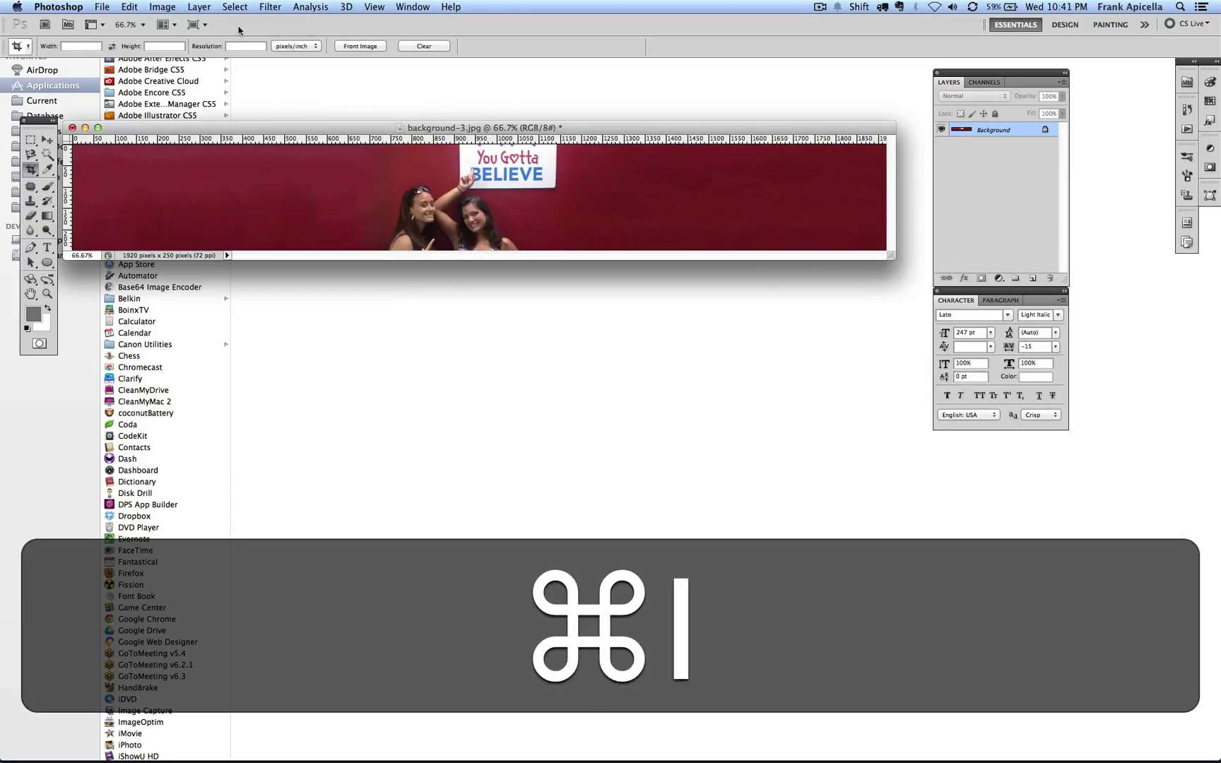
{"action": "left_click", "coordinate": [240, 7]}
{"action": "mouse_move", "coordinate": [283, 5]}
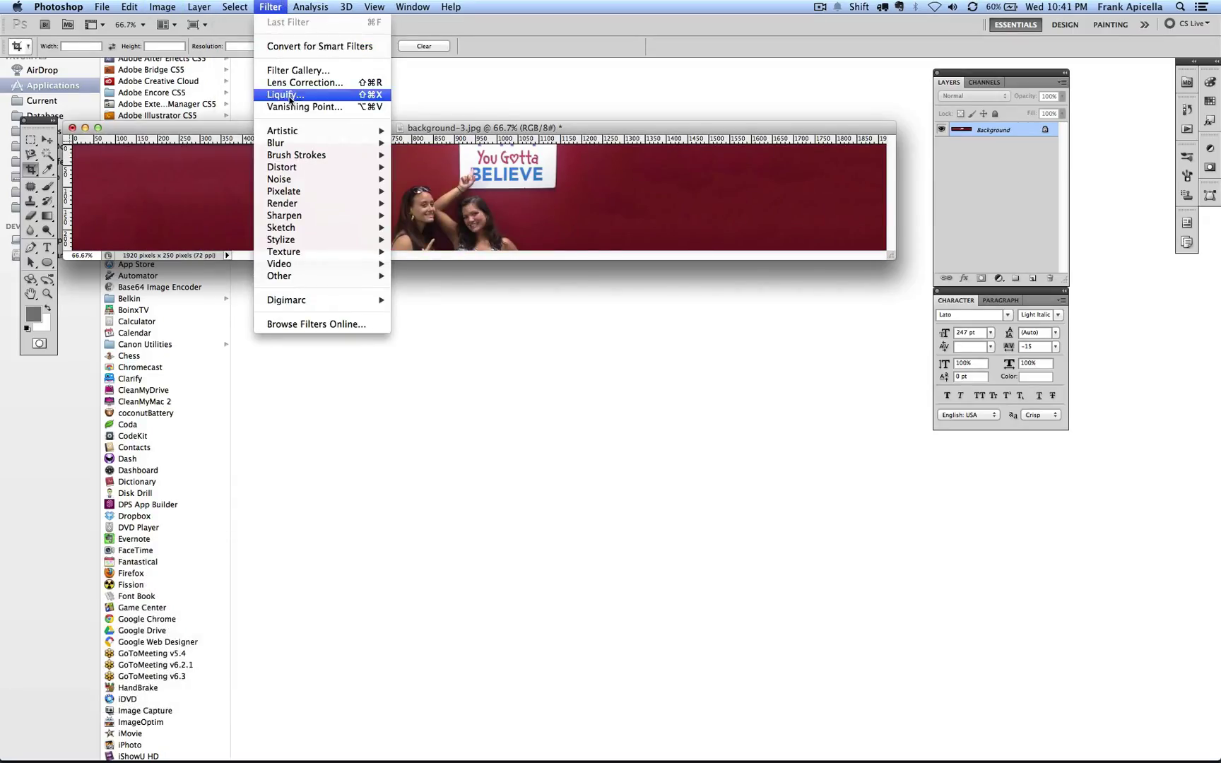
{"action": "mouse_move", "coordinate": [235, 6]}
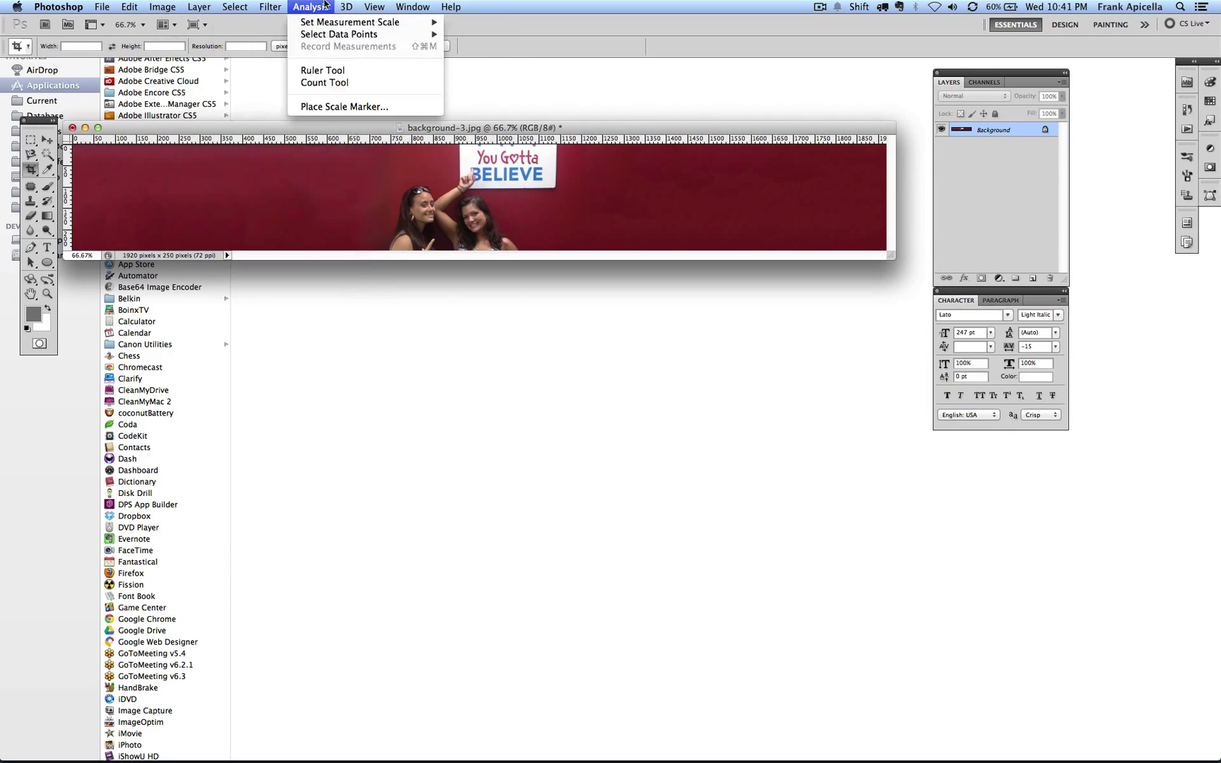
{"action": "mouse_move", "coordinate": [102, 6]}
{"action": "left_click", "coordinate": [398, 172]}
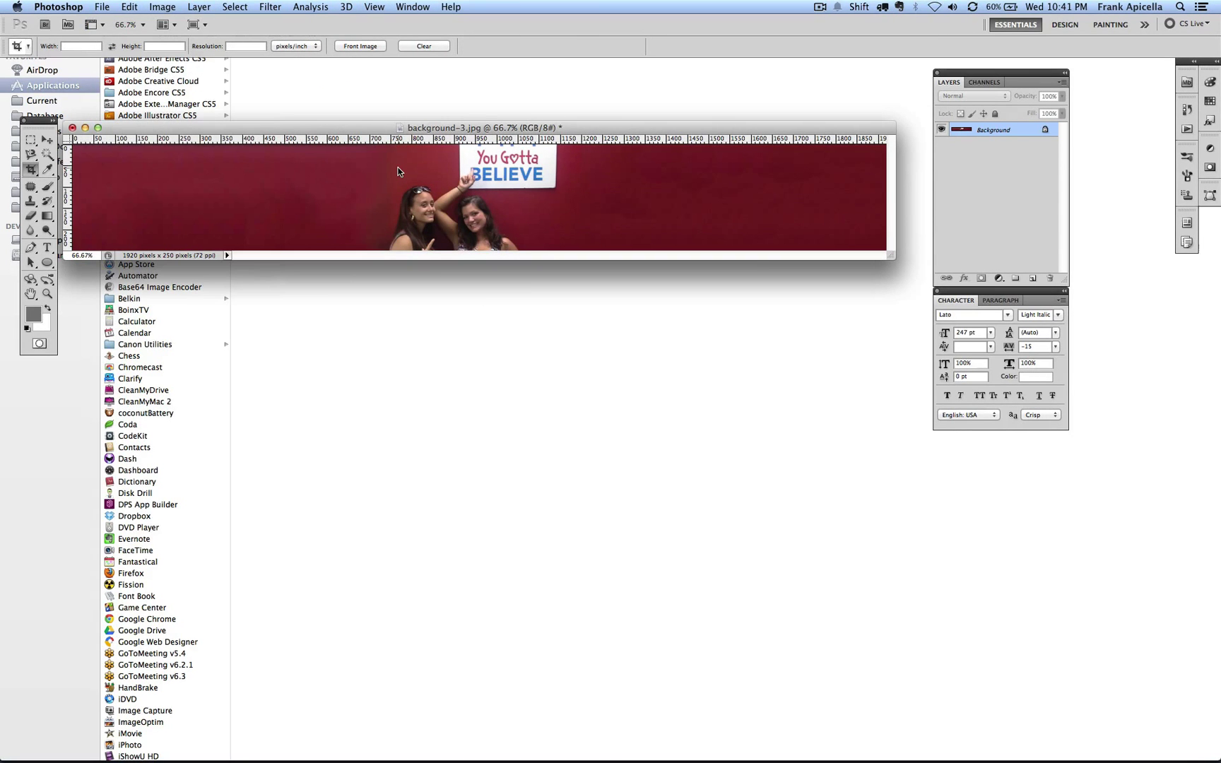
{"action": "key", "text": "alt"}
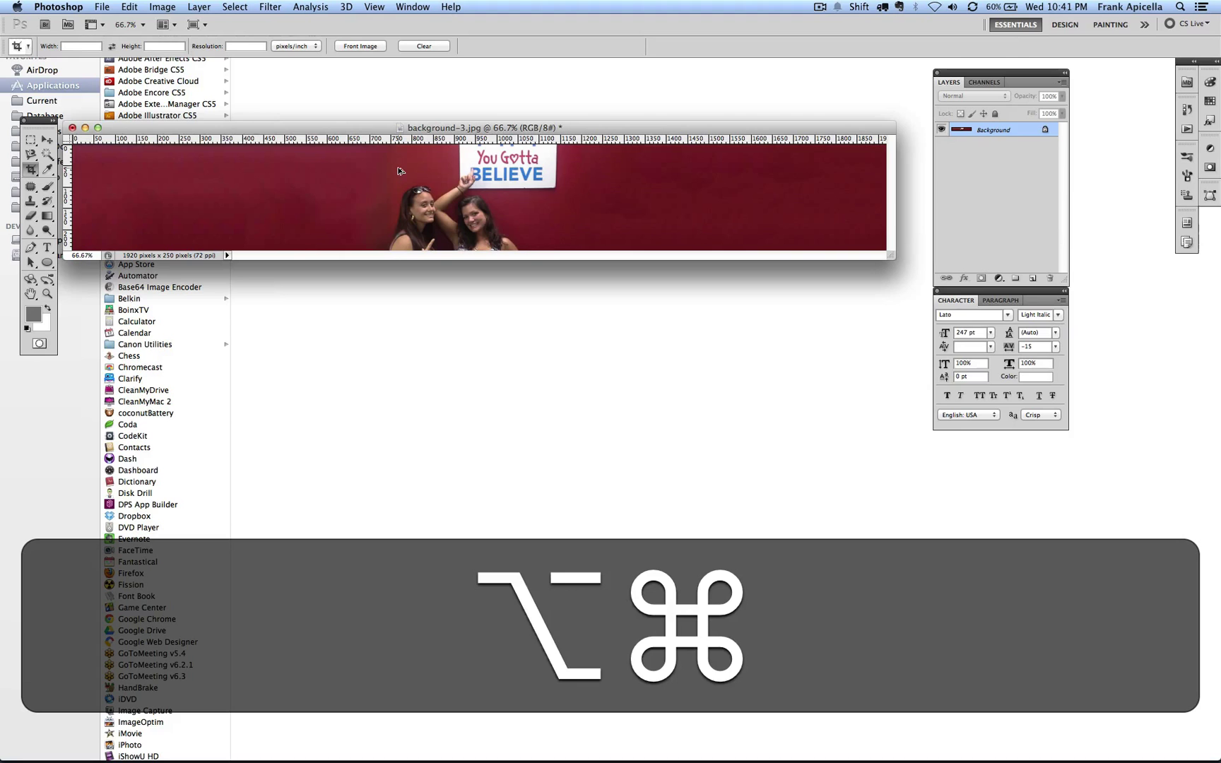
{"action": "key", "text": "alt+shift+super+s"}
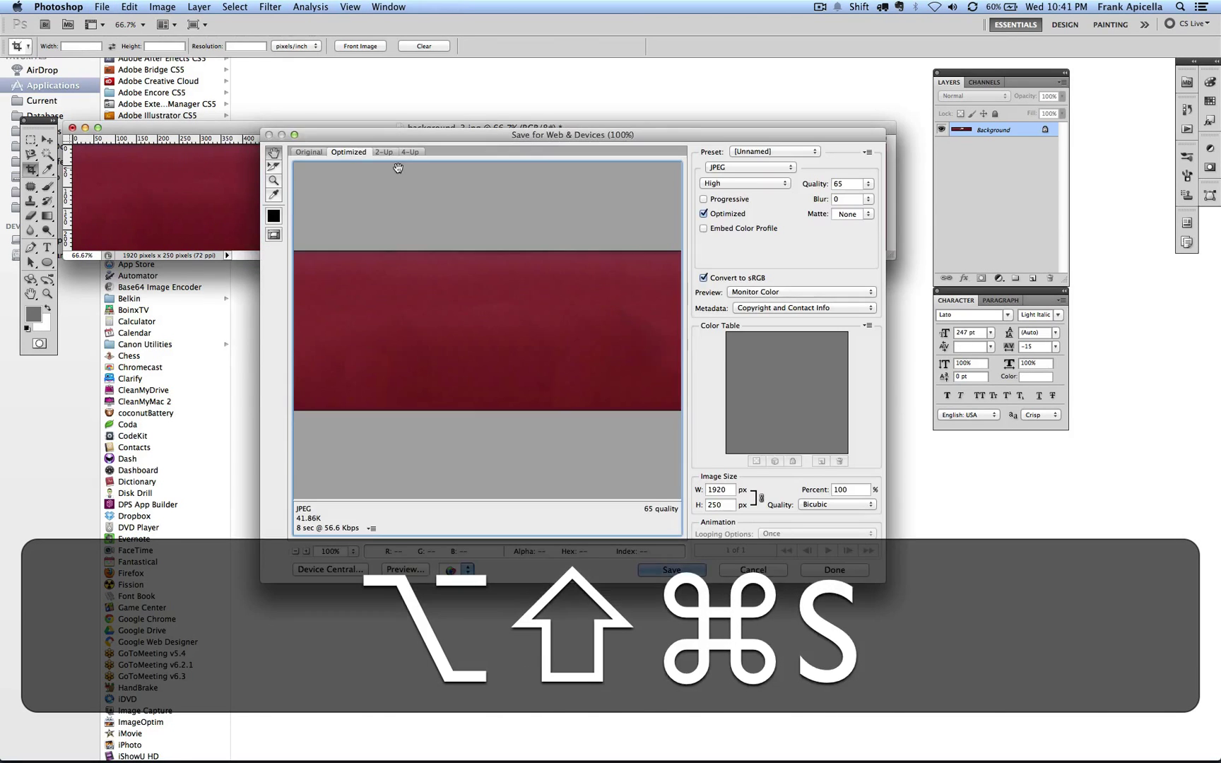
{"action": "left_click_drag", "start_coordinate": [495, 130], "coordinate": [346, 92]}
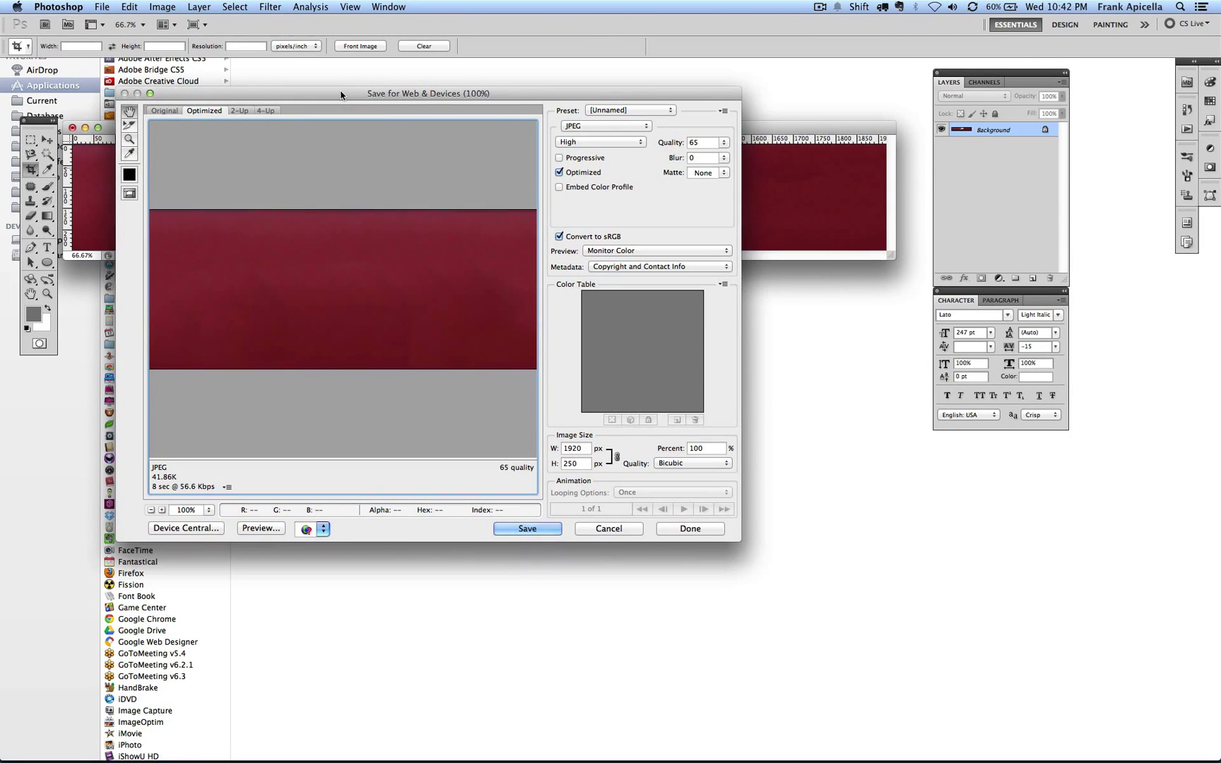
{"action": "left_click_drag", "start_coordinate": [393, 280], "coordinate": [261, 279]}
{"action": "left_click", "coordinate": [162, 6]}
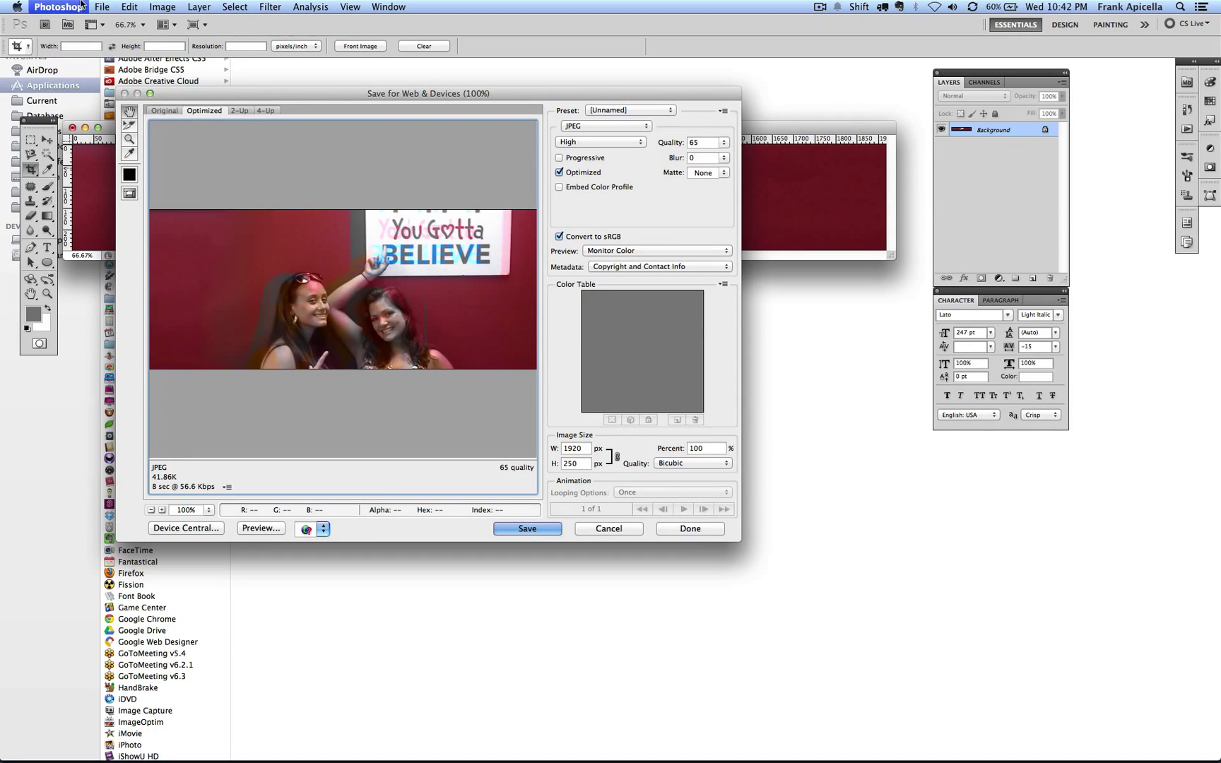
{"action": "left_click", "coordinate": [271, 248]}
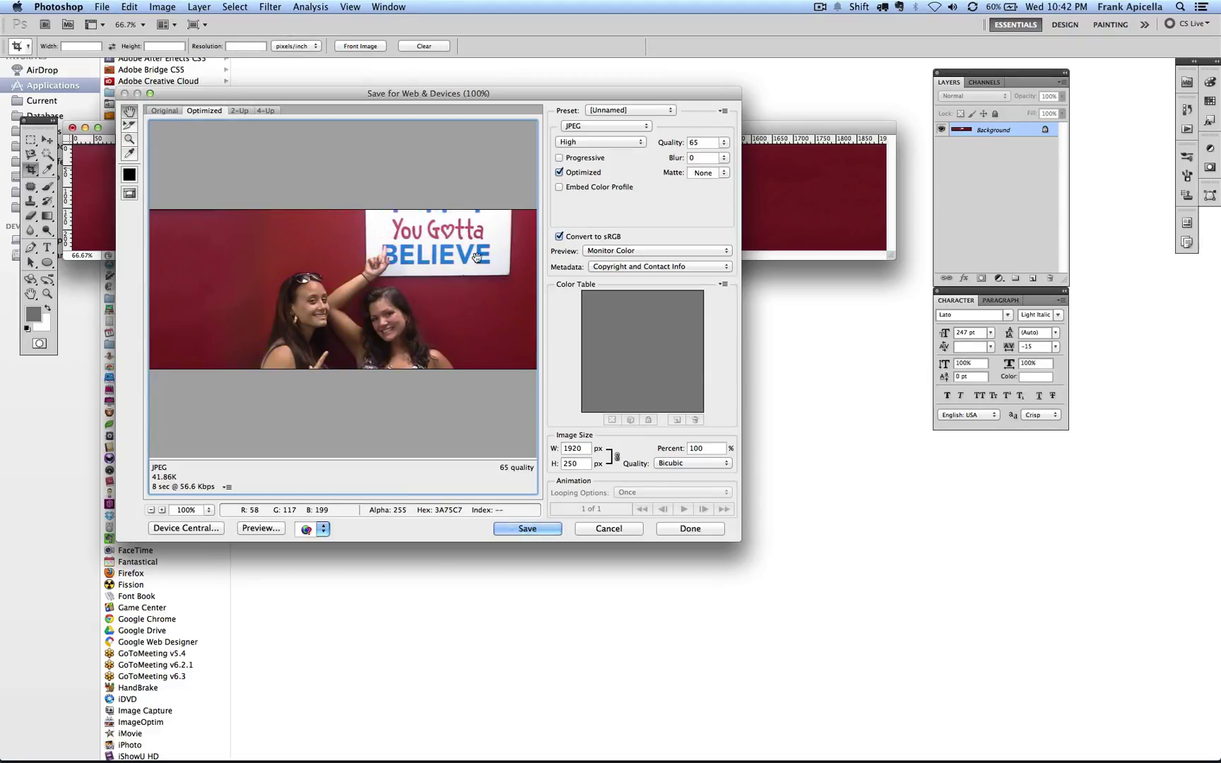
{"action": "left_click", "coordinate": [605, 127]}
{"action": "left_click", "coordinate": [574, 126]}
{"action": "key", "text": "Escape"}
Start closing background-3.jpg with Cmd+W, then cancel to keep it open
{"action": "key", "text": "super"}
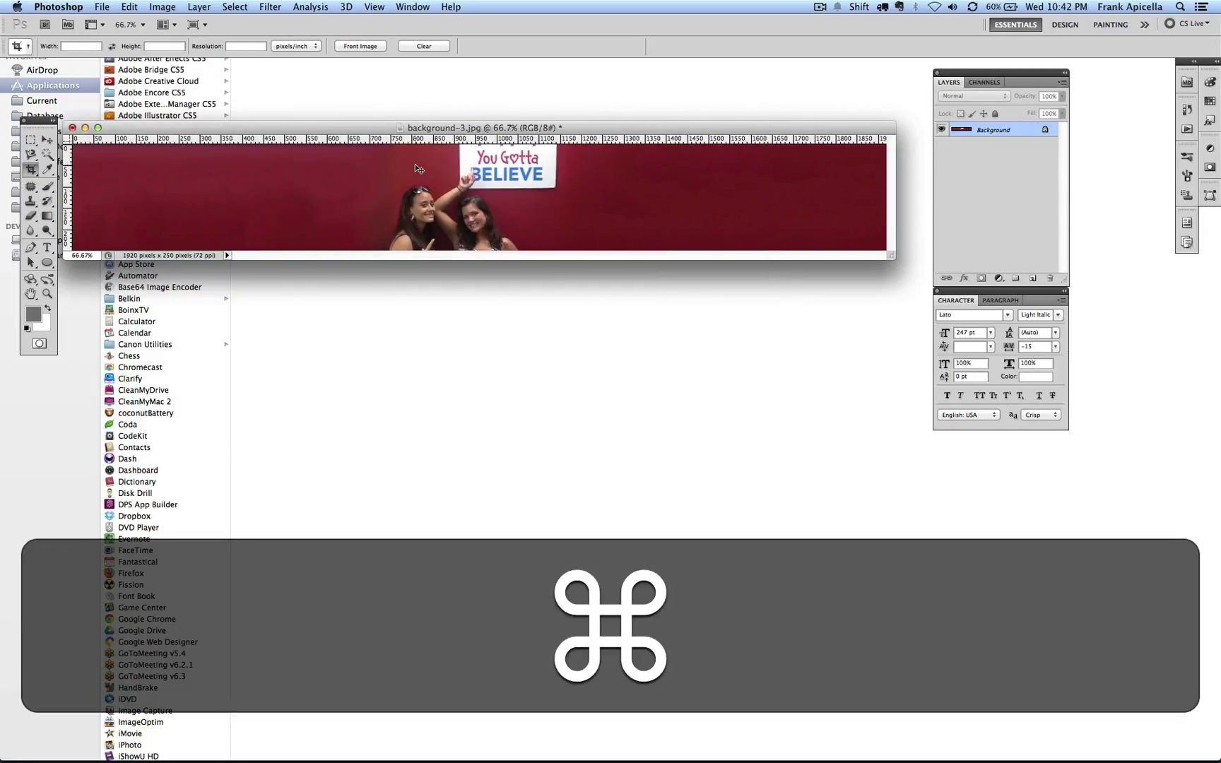
{"action": "key", "text": "super+w"}
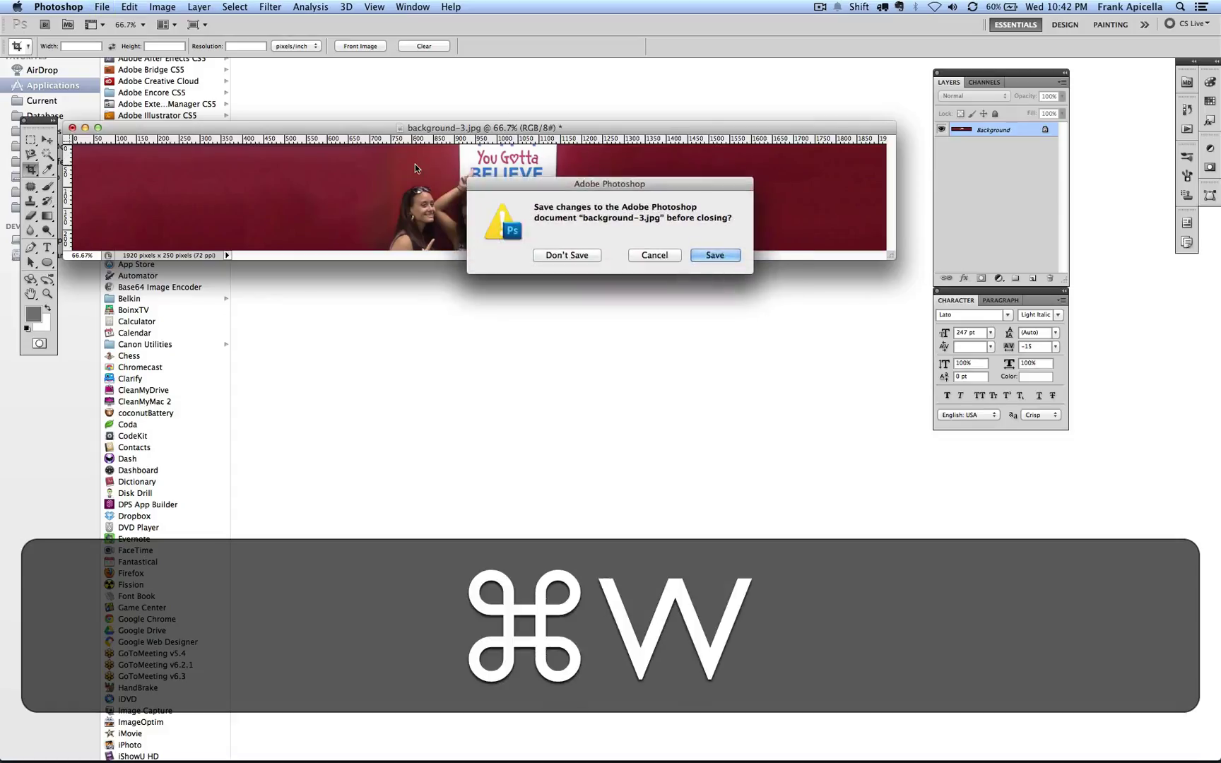
{"action": "left_click", "coordinate": [656, 256]}
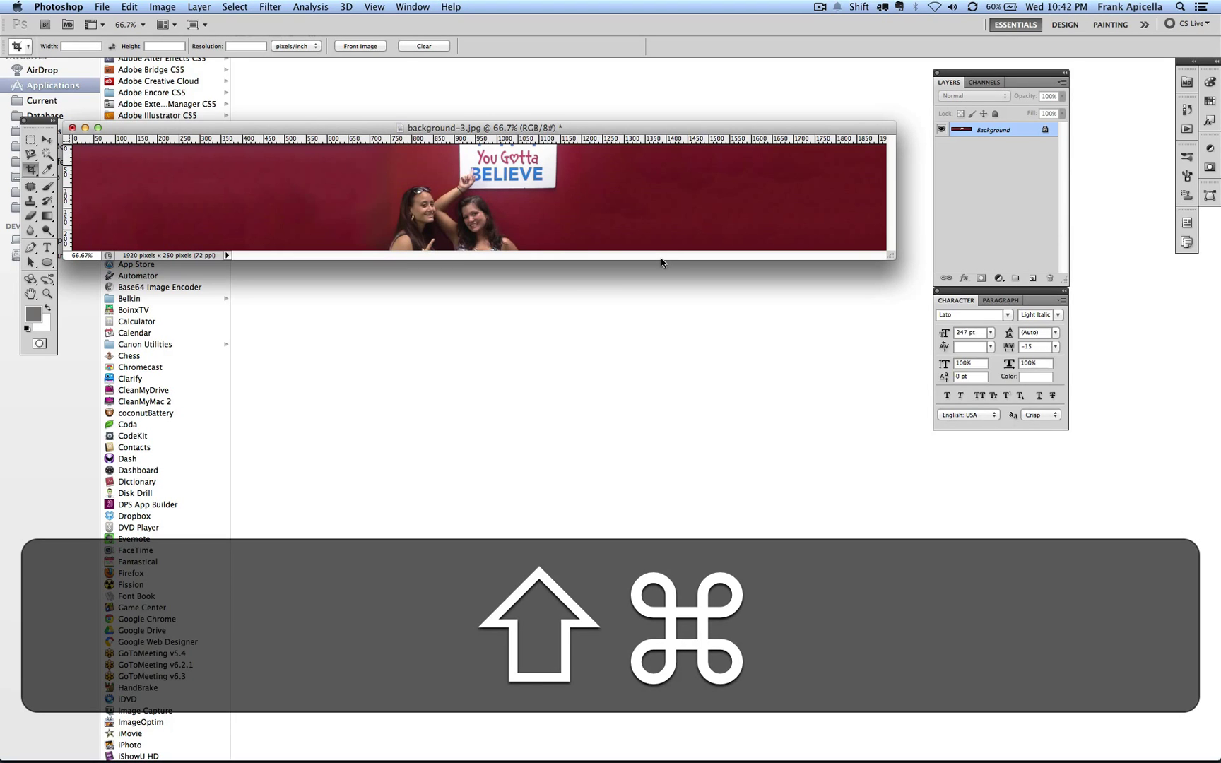
Set the Save As format to Photoshop, then close background-3.jpg with Don't Save
{"action": "key", "text": "shift+super+s"}
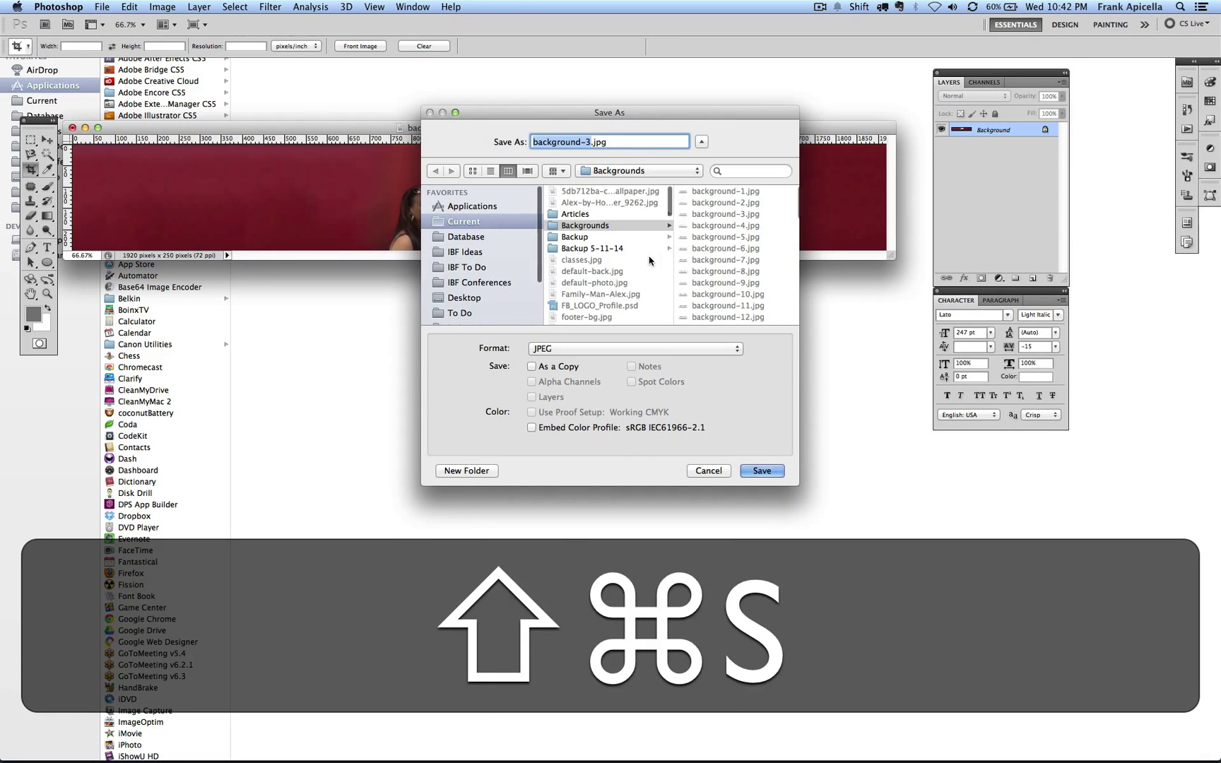
{"action": "left_click", "coordinate": [562, 349]}
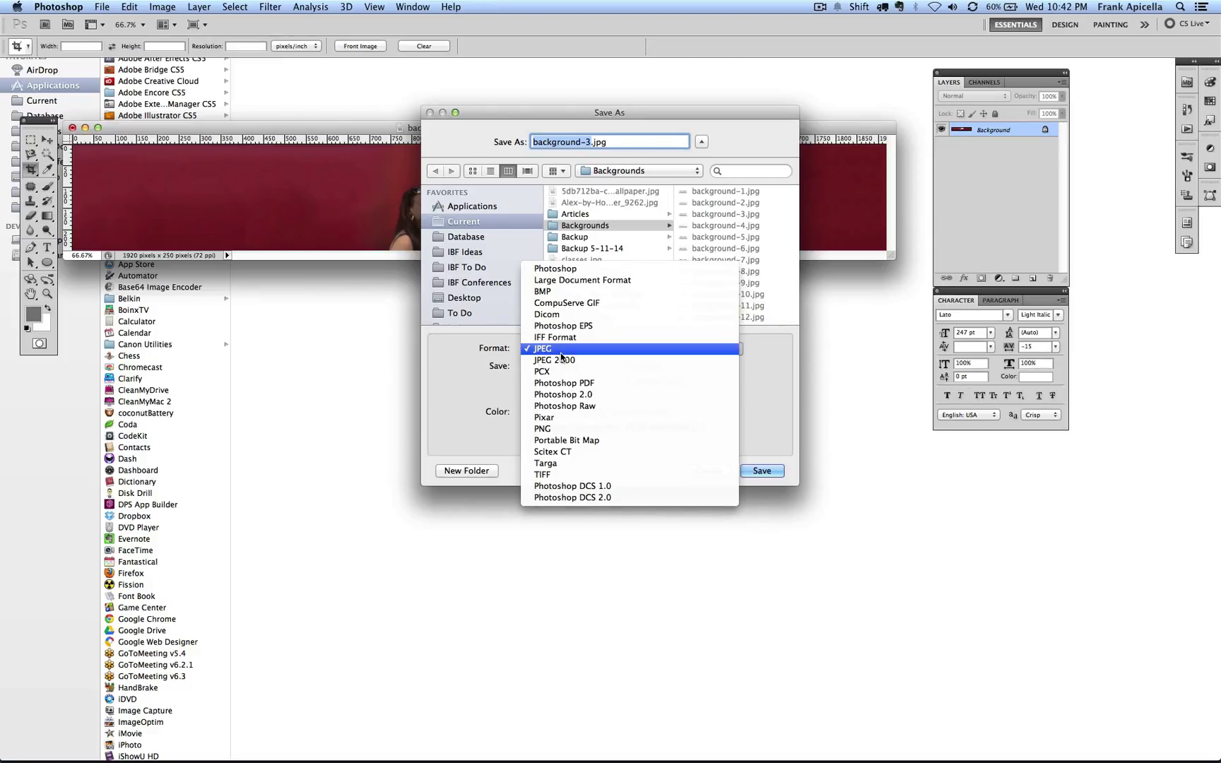
{"action": "left_click", "coordinate": [563, 269]}
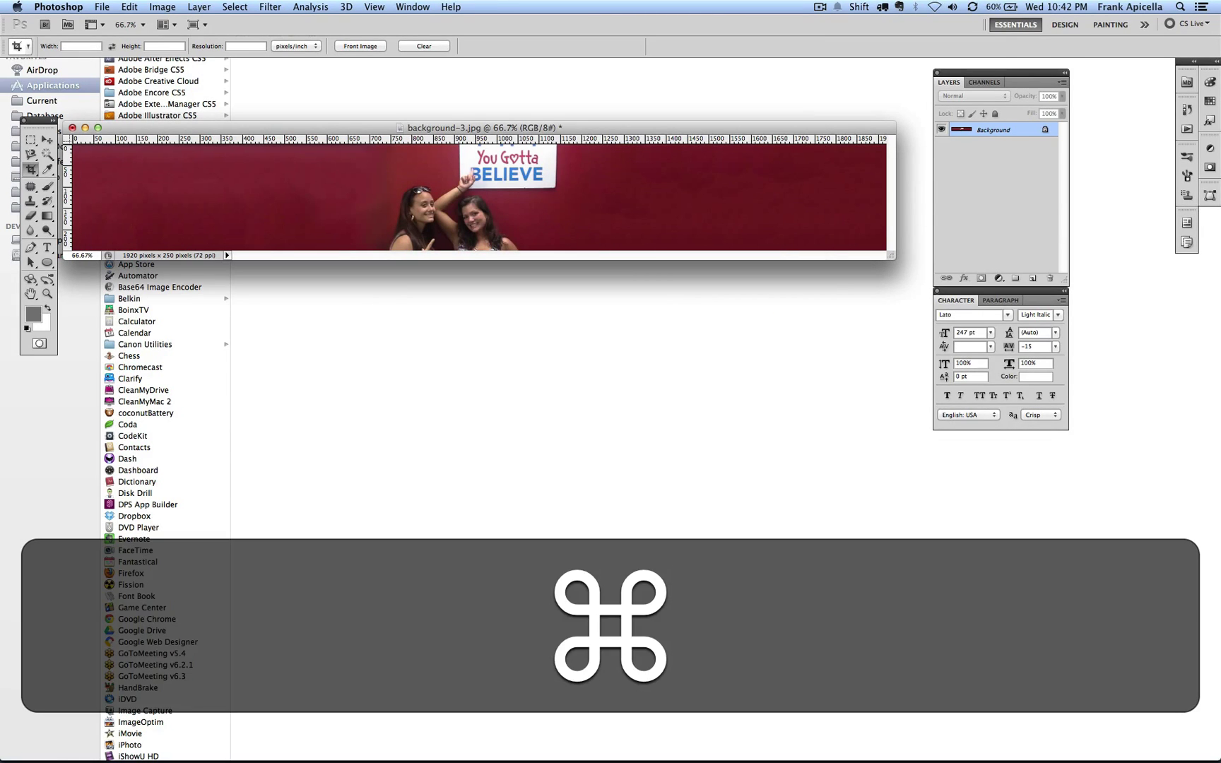
{"action": "key", "text": "super+w"}
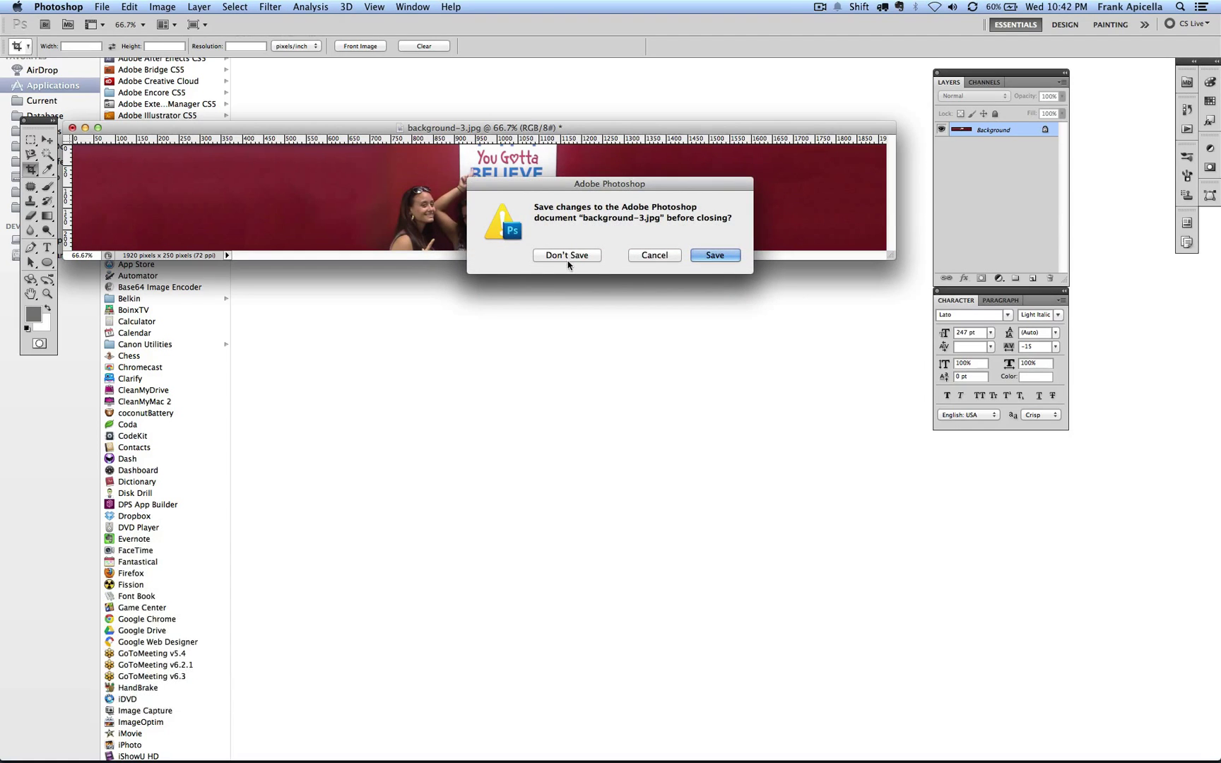
{"action": "left_click", "coordinate": [571, 259]}
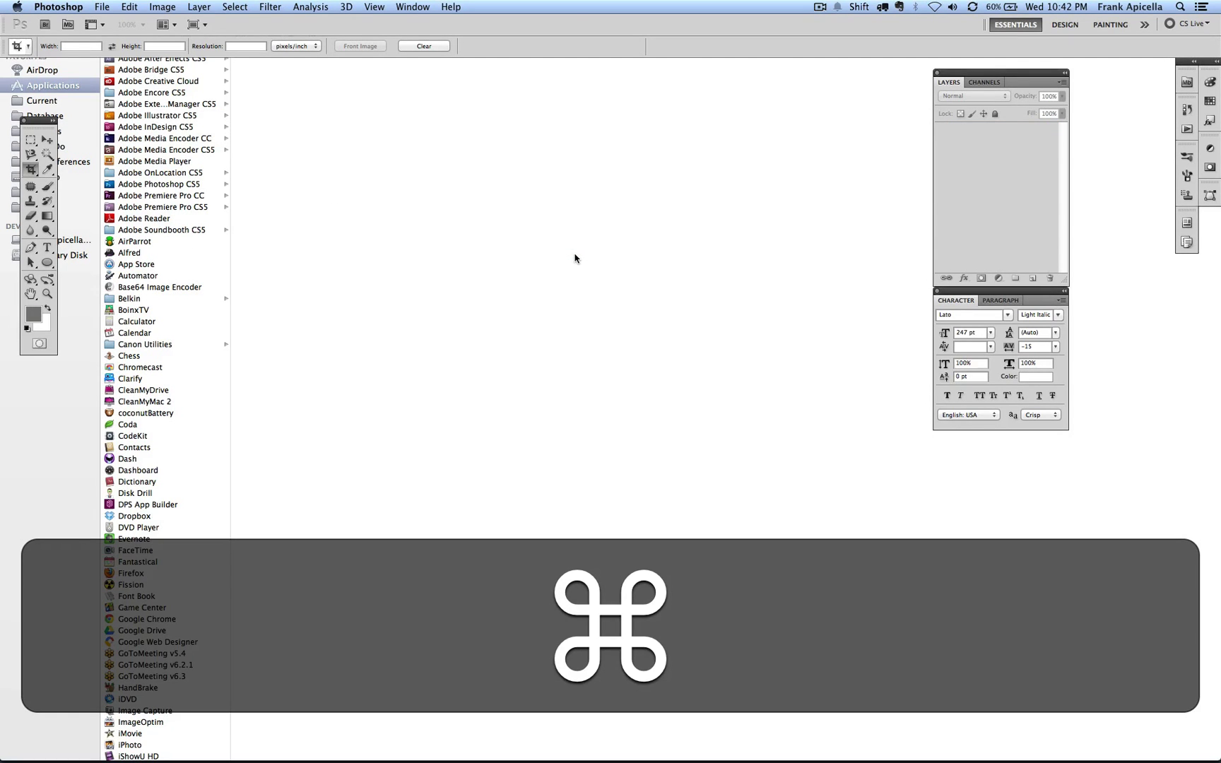
Quit Photoshop with Cmd+Q and switch to Google Chrome with Cmd+Tab
{"action": "key", "text": "super+q"}
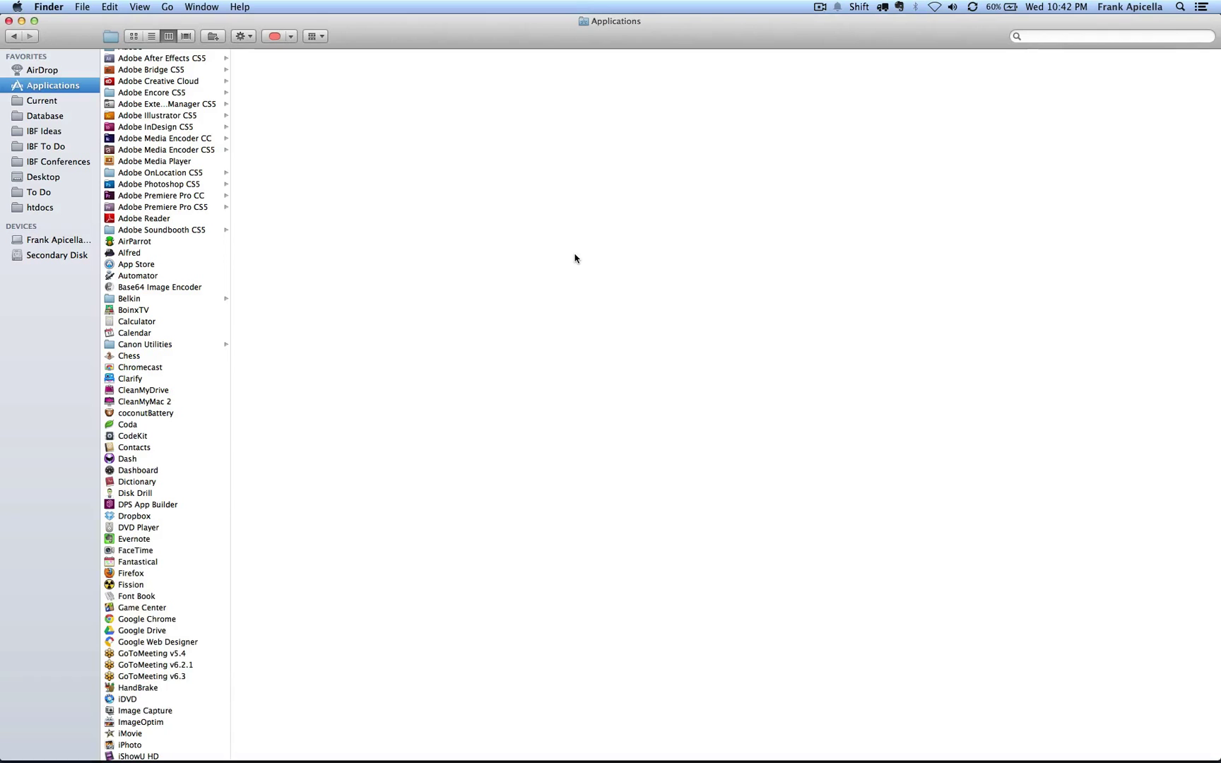
{"action": "key", "text": "super+Tab"}
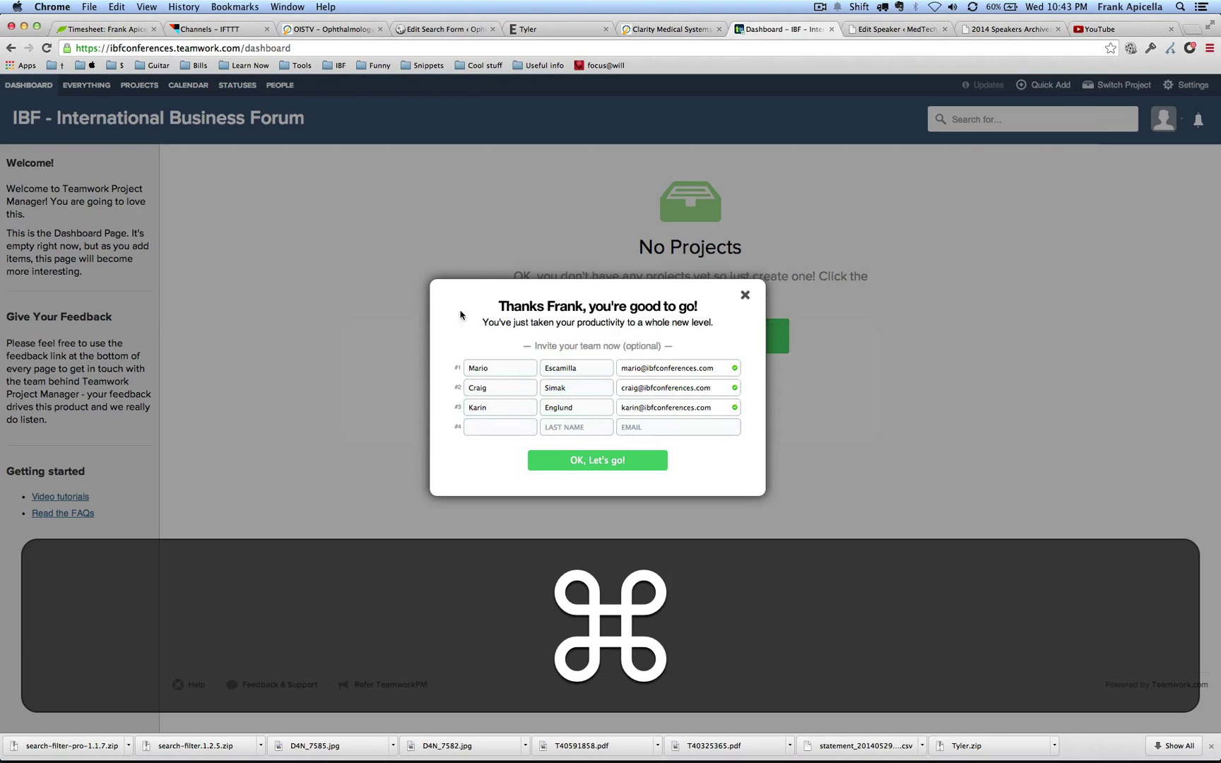
{"action": "key", "text": "super+Tab"}
Launch Sublime Text from Spotlight by searching 'su'
{"action": "key", "text": "super+space"}
{"action": "type", "text": "su"}
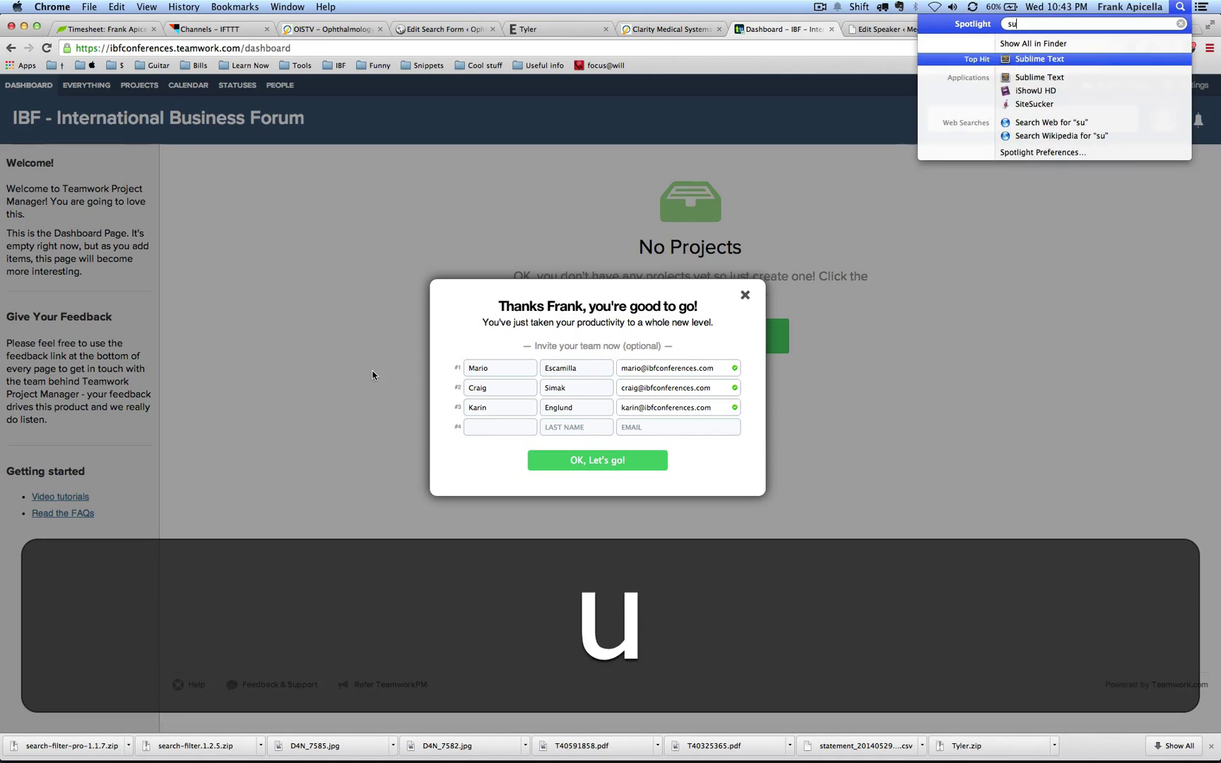
{"action": "key", "text": "Return"}
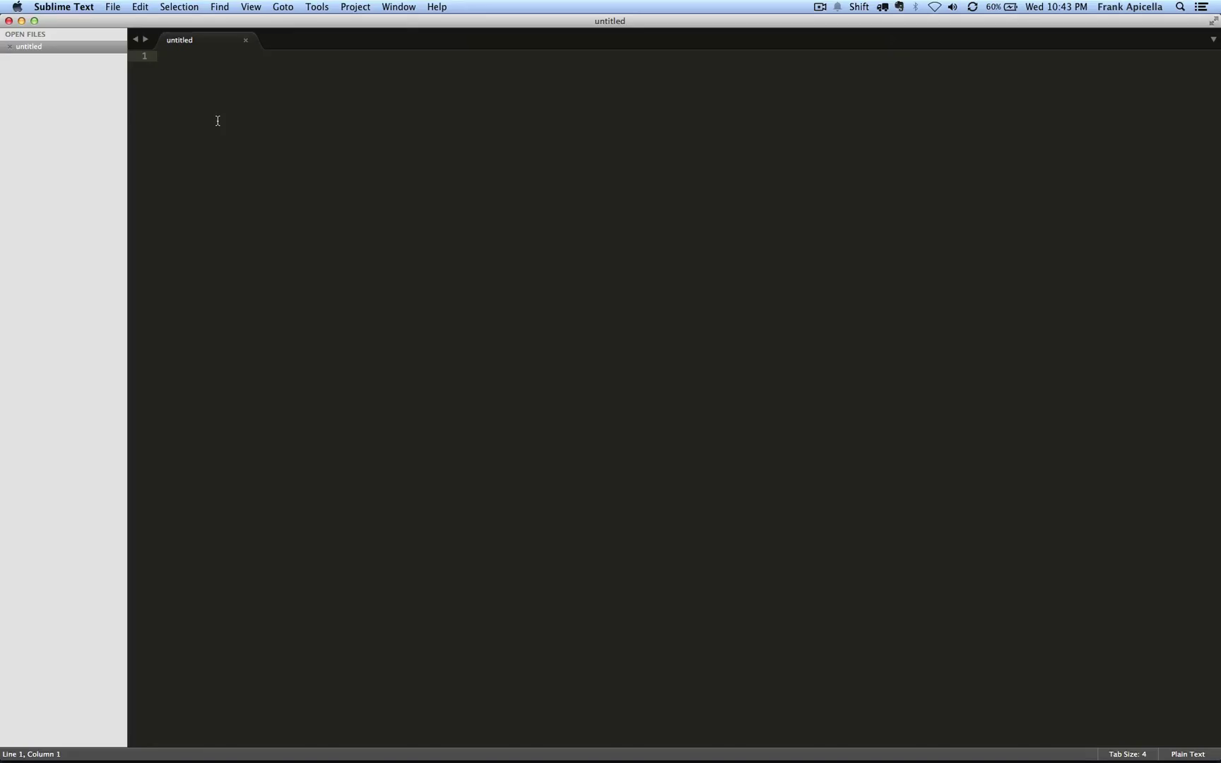
Show and dismiss the Sublime Text app menu, then bring up the Cmd+Tab switcher with Chrome next
{"action": "left_click", "coordinate": [48, 6]}
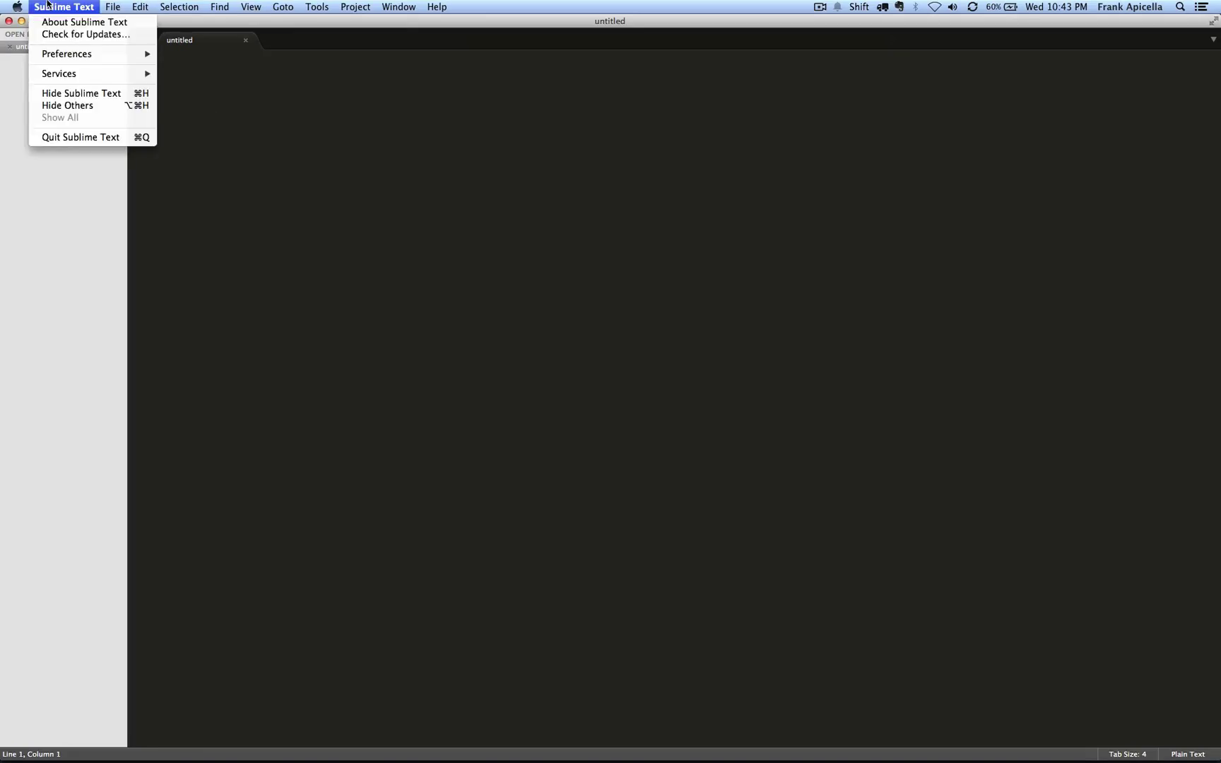
{"action": "left_click", "coordinate": [48, 5]}
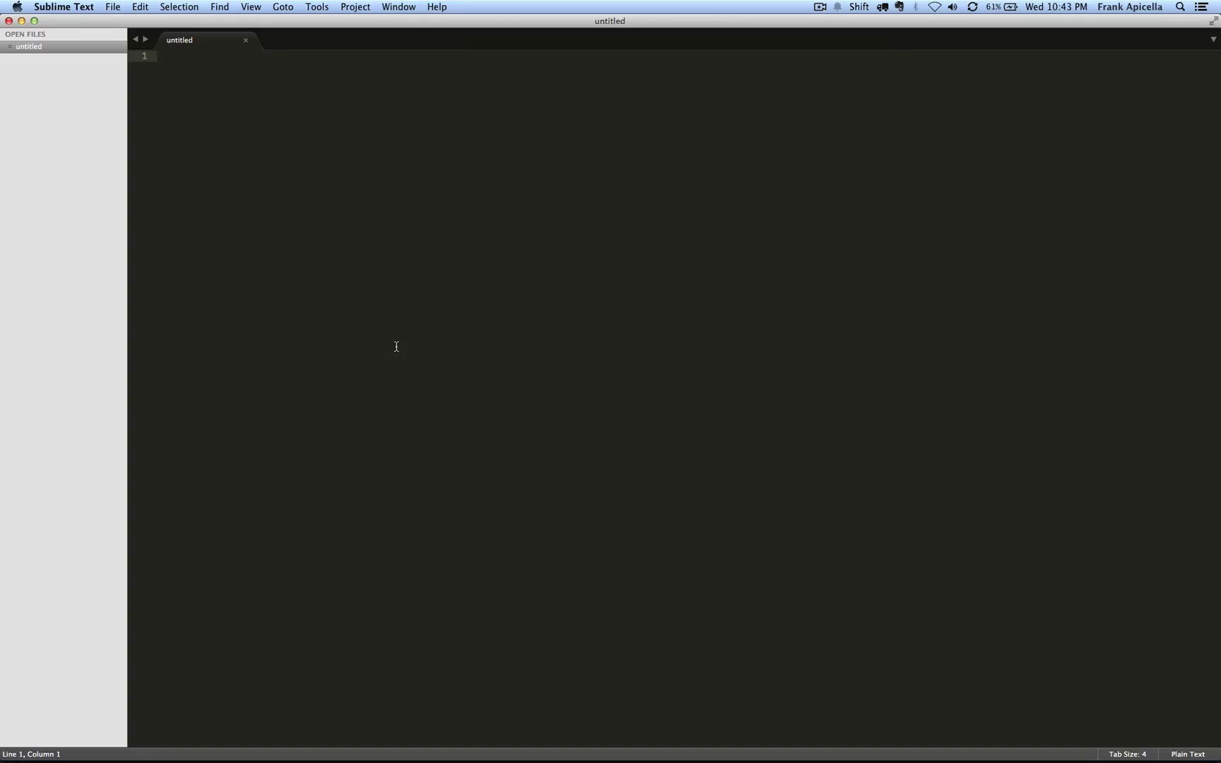
{"action": "key", "text": "super+Tab"}
{"action": "key", "text": "super+Tab"}
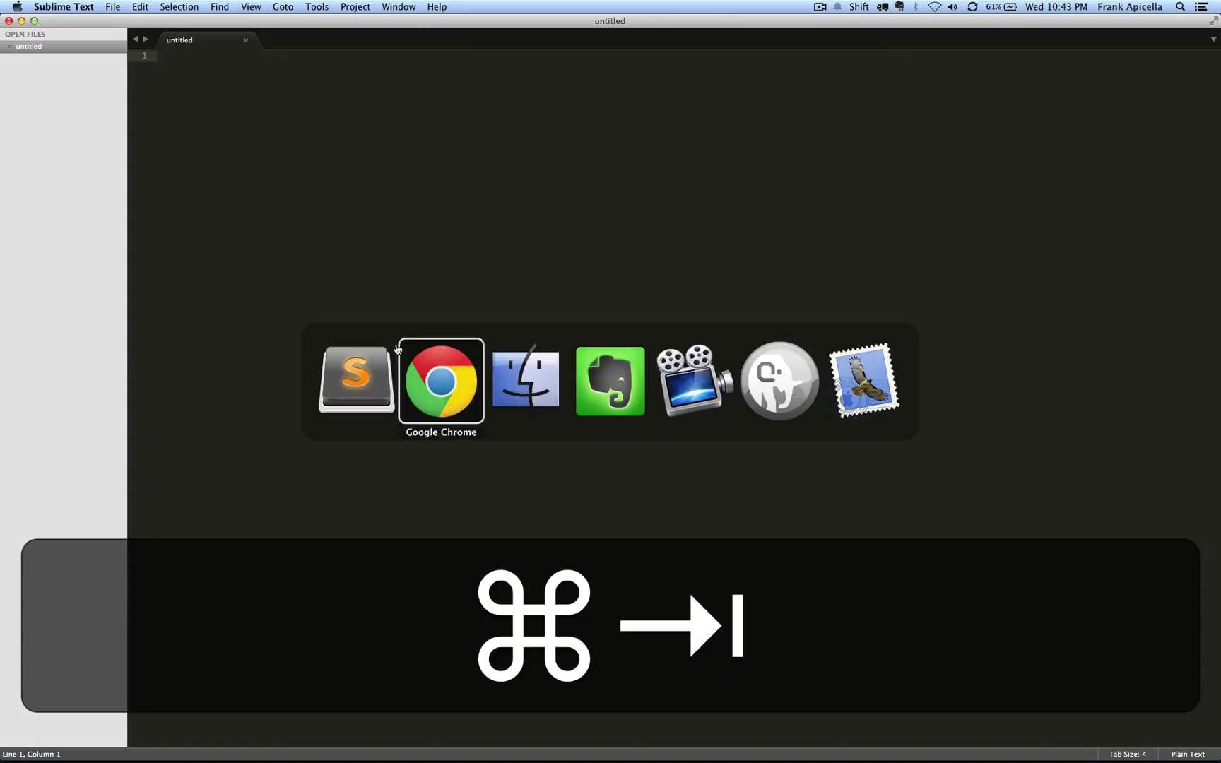